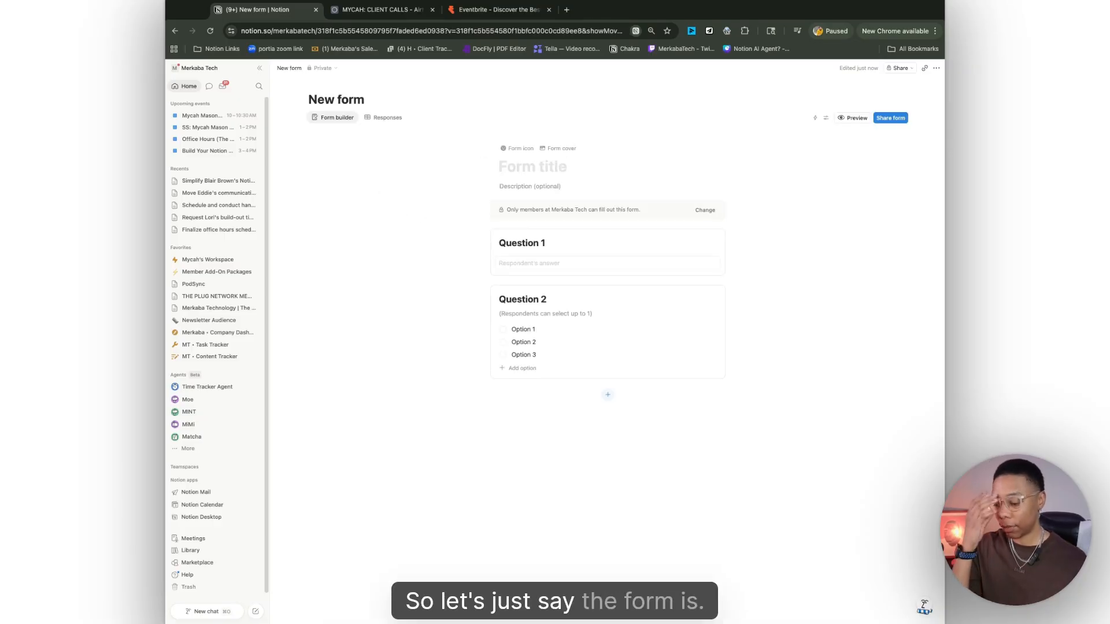
Title the form "Onboarding Form".
type("Onboarding")
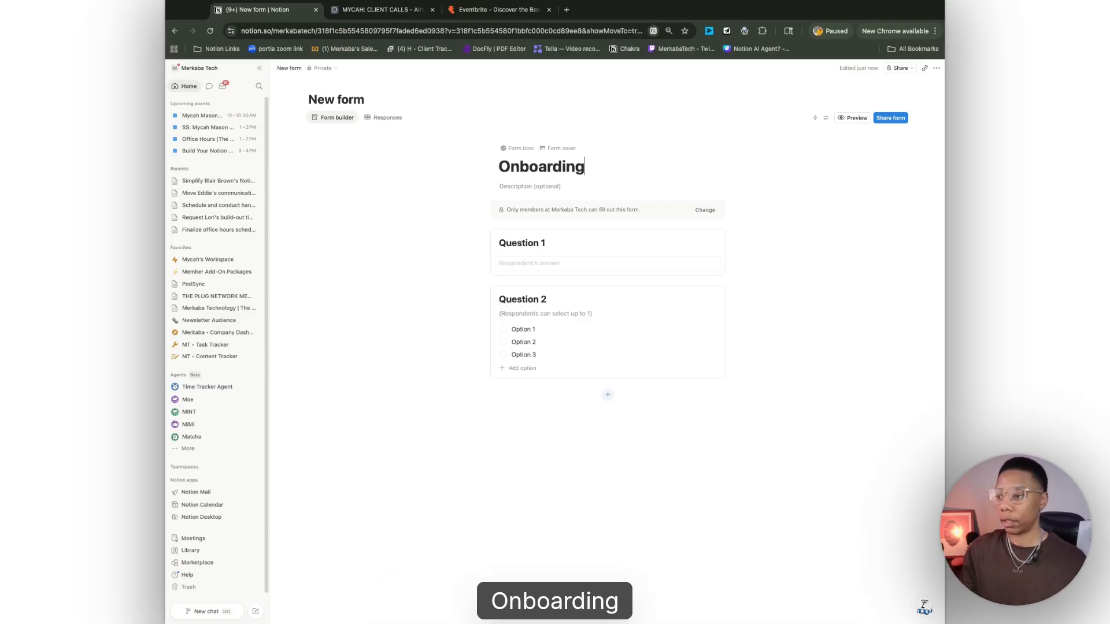
type(" Form")
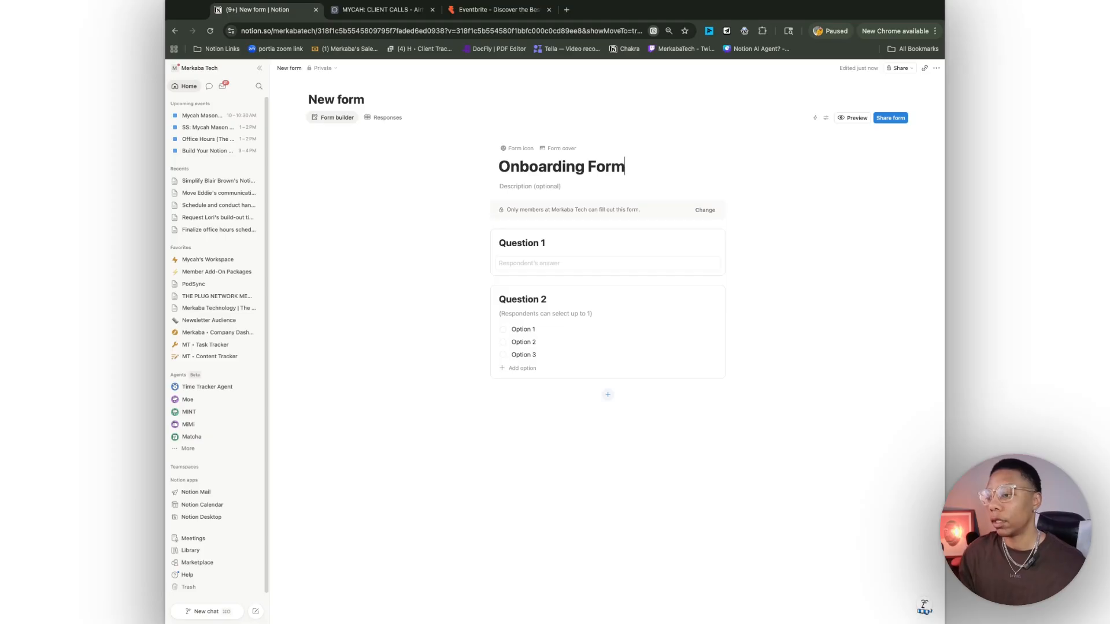
left_click(558, 241)
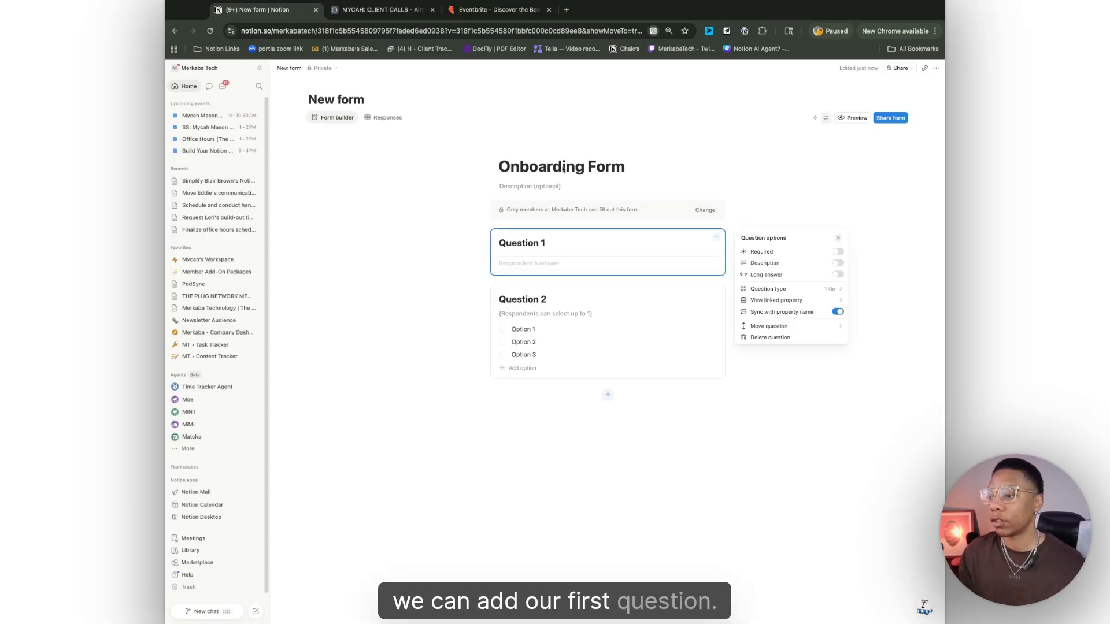
Add the form description "Welcome! this is a quick form to gather your basic information and get this party started!".
left_click(549, 184)
type("Welco")
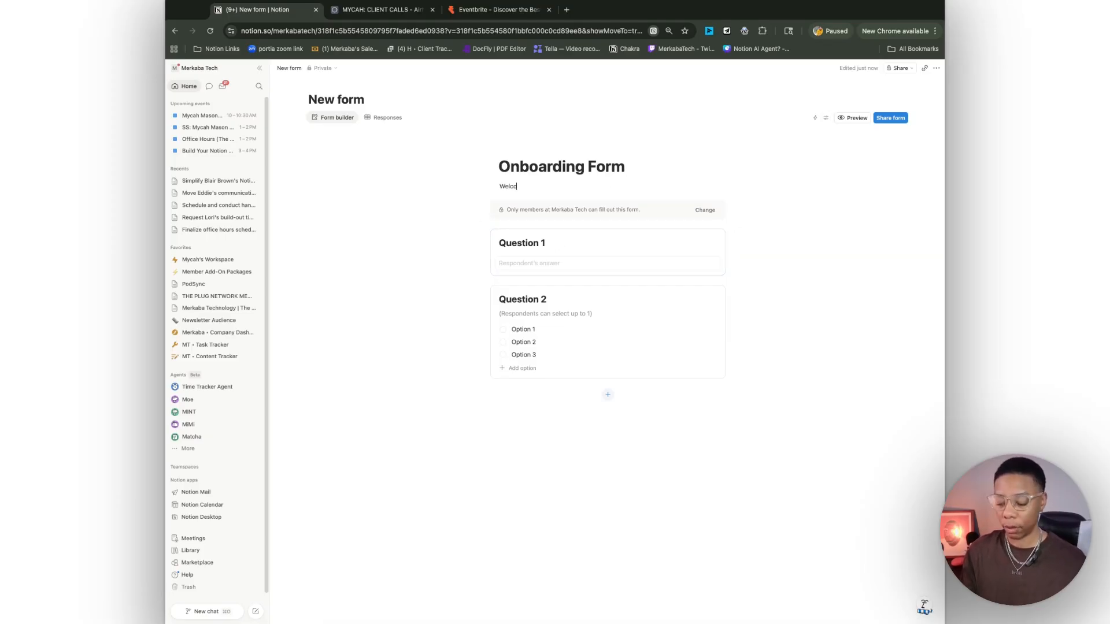
type("me! t")
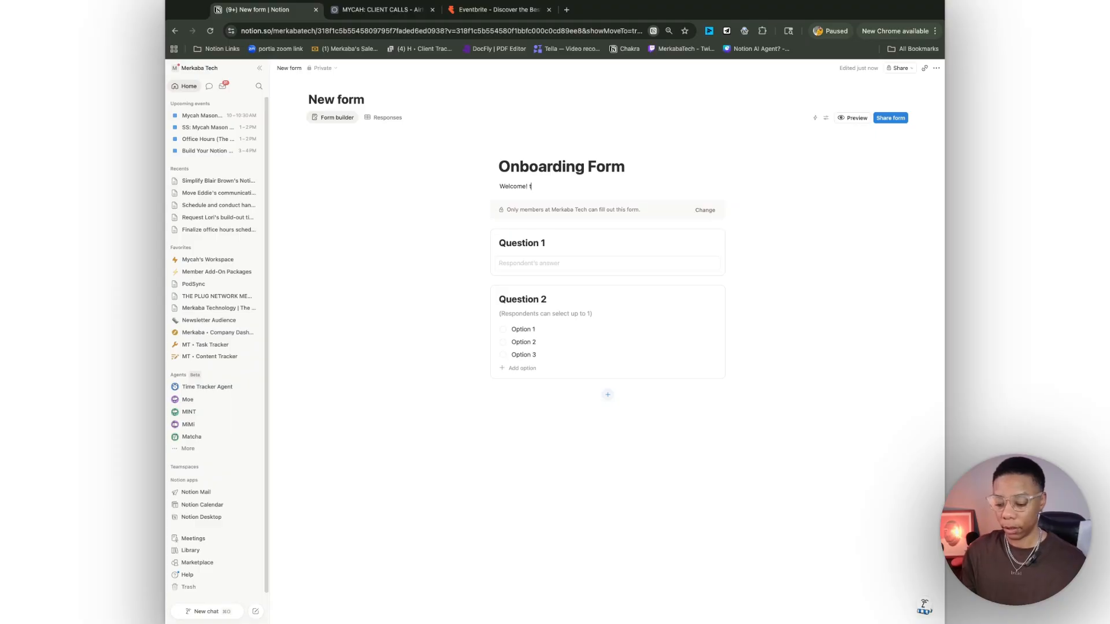
type("his is a quick form")
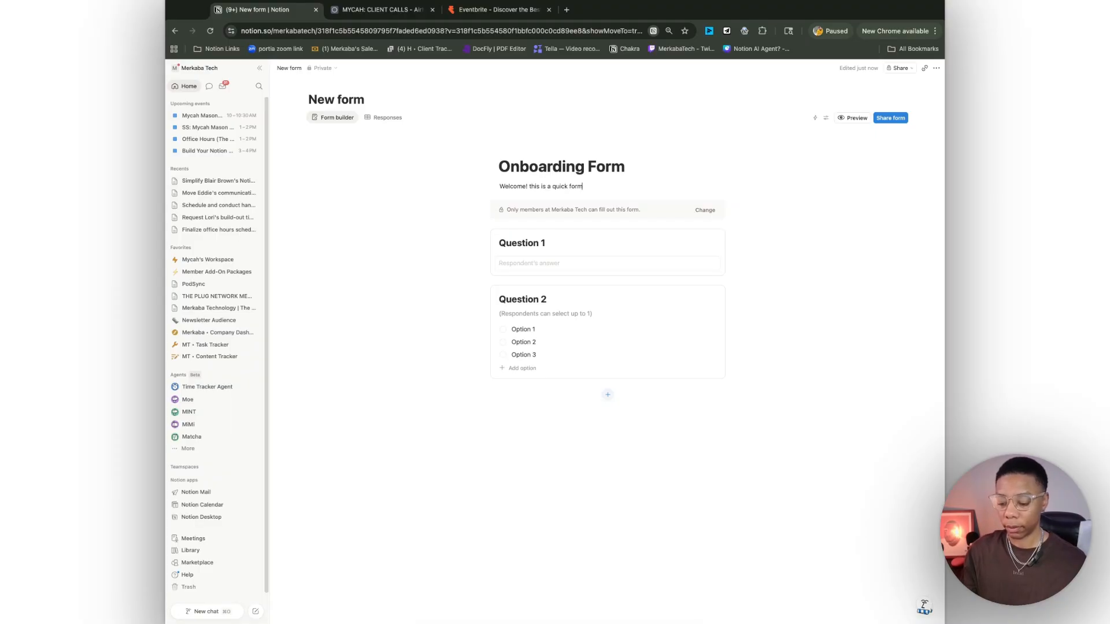
type(" to gather you")
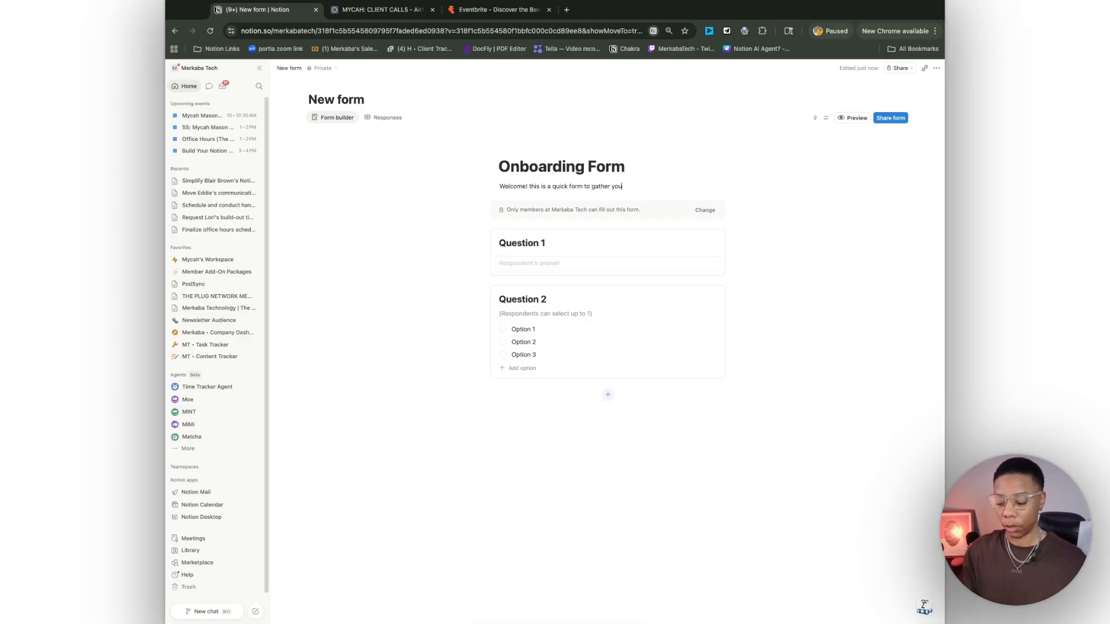
type("r basic informat")
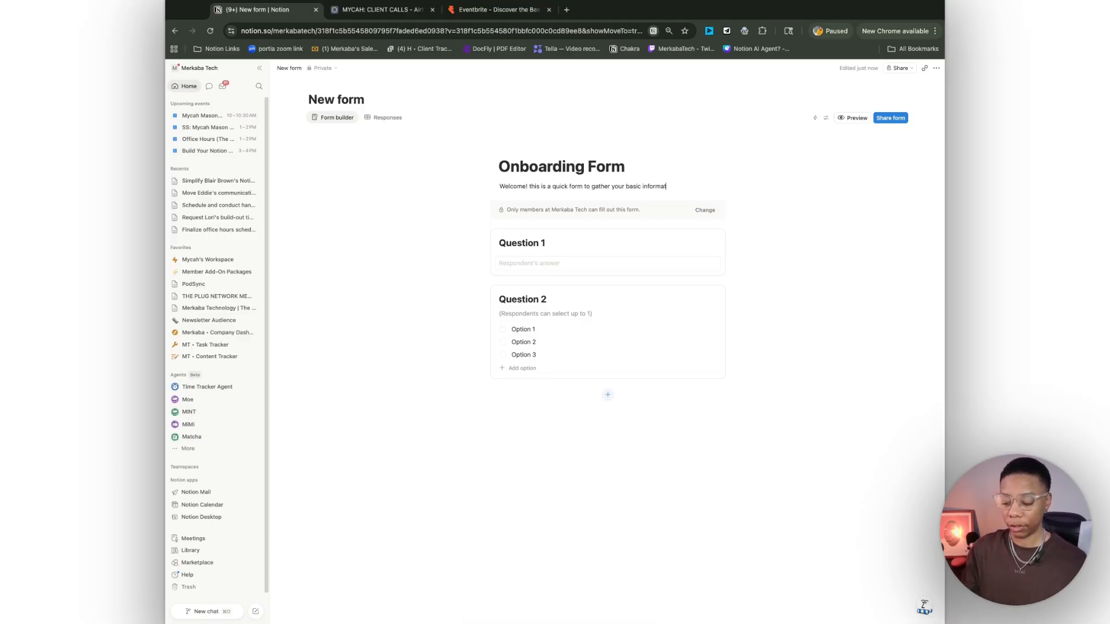
type("ion and get this par")
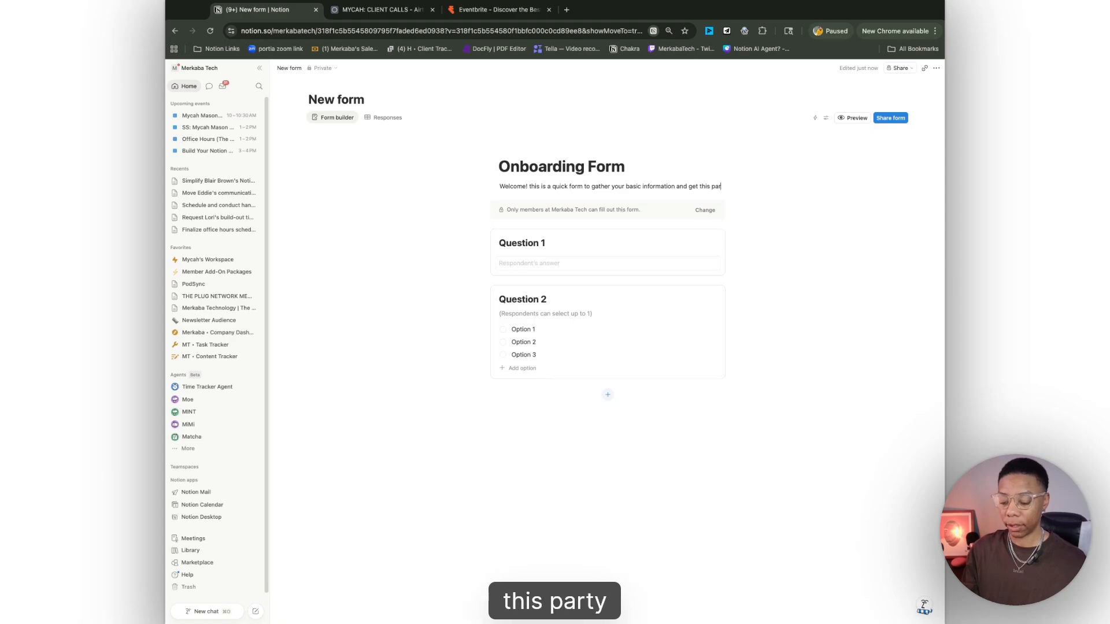
type("ty started!")
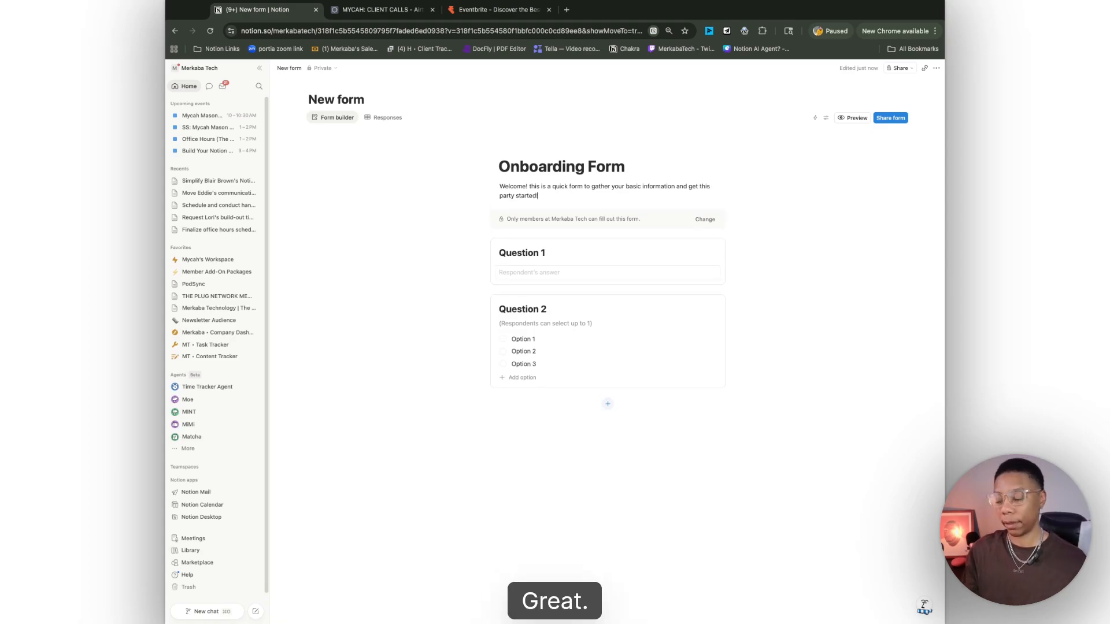
Collapse the workspace sidebar and make Question 1 a required question.
left_click(670, 252)
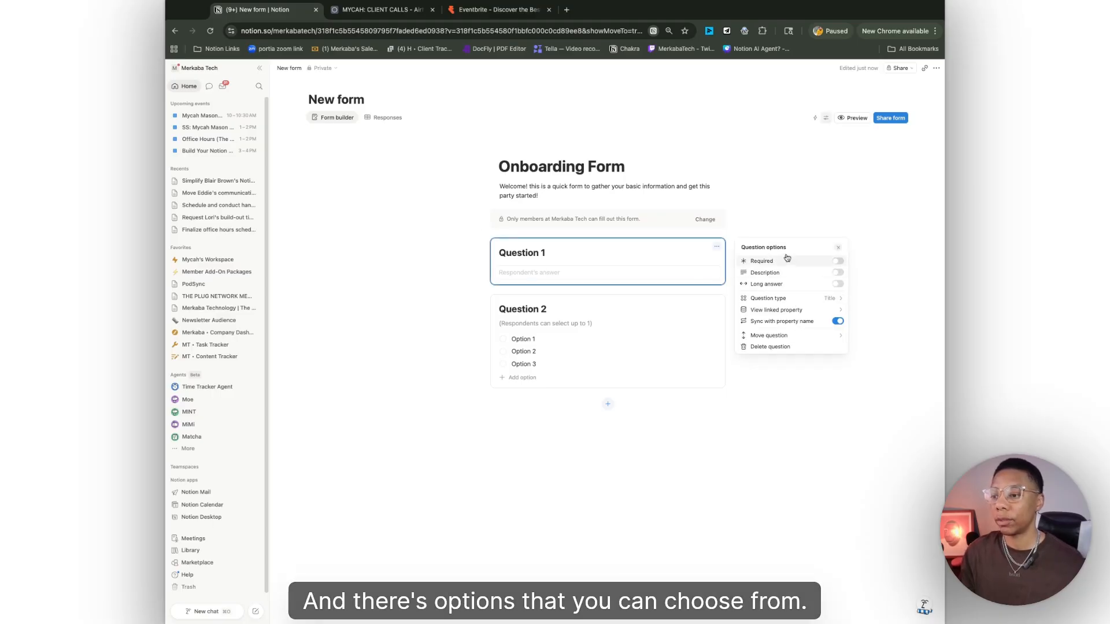
left_click(616, 253)
left_click(627, 252)
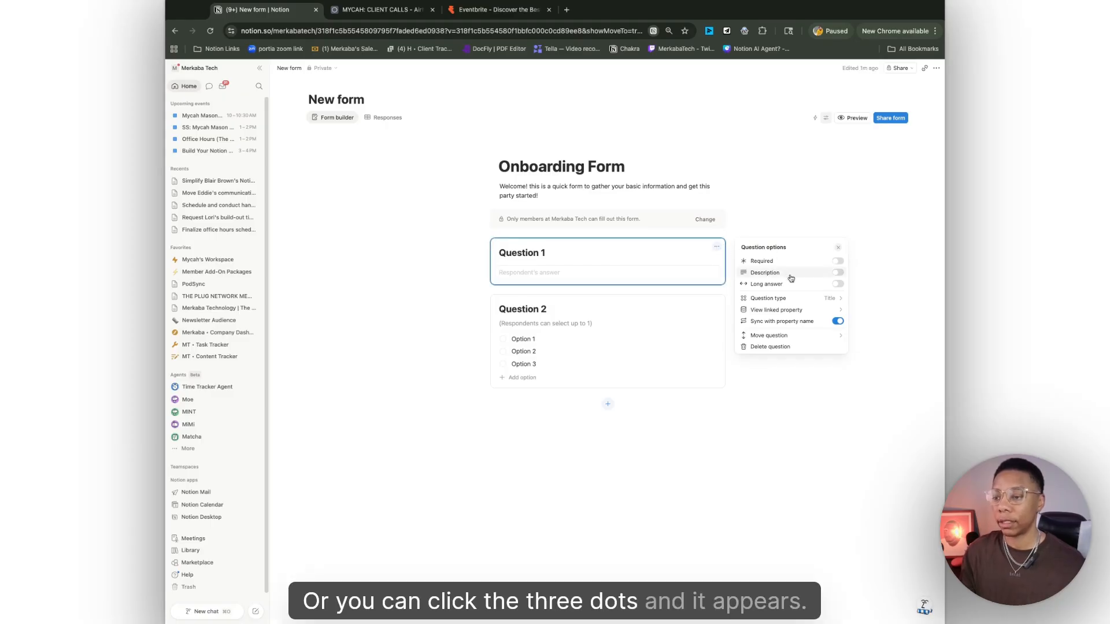
left_click(263, 69)
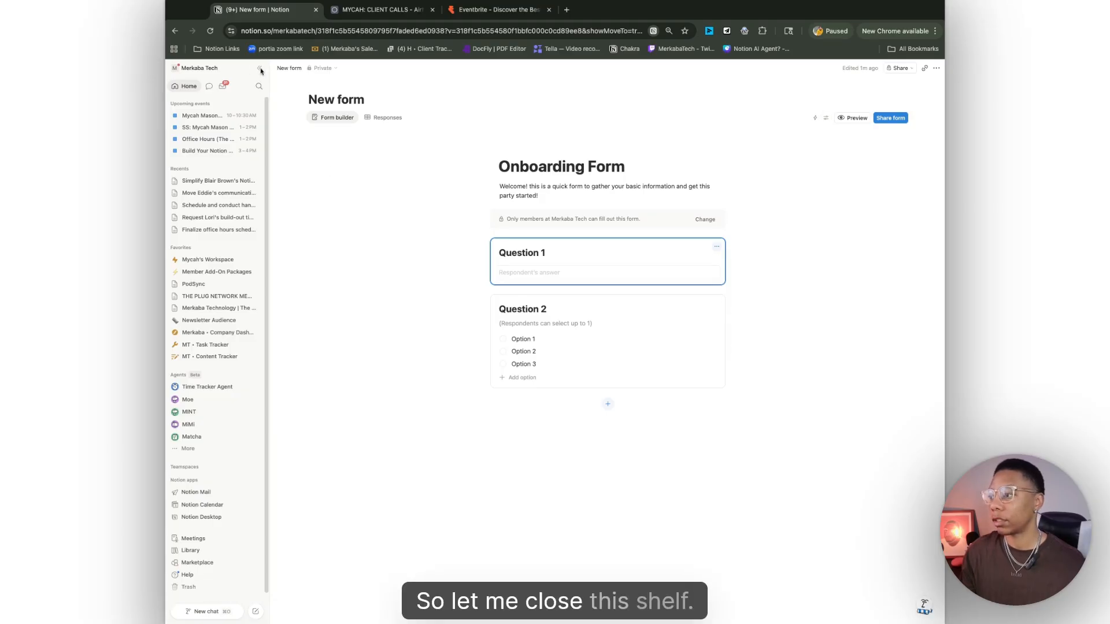
left_click(263, 69)
left_click(665, 249)
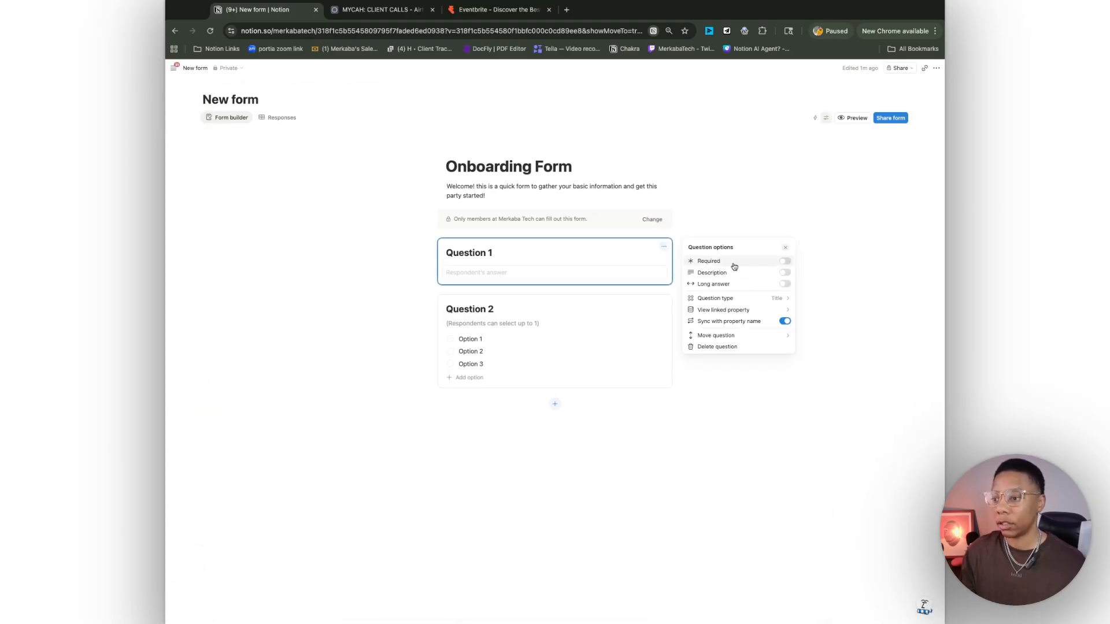
left_click(785, 262)
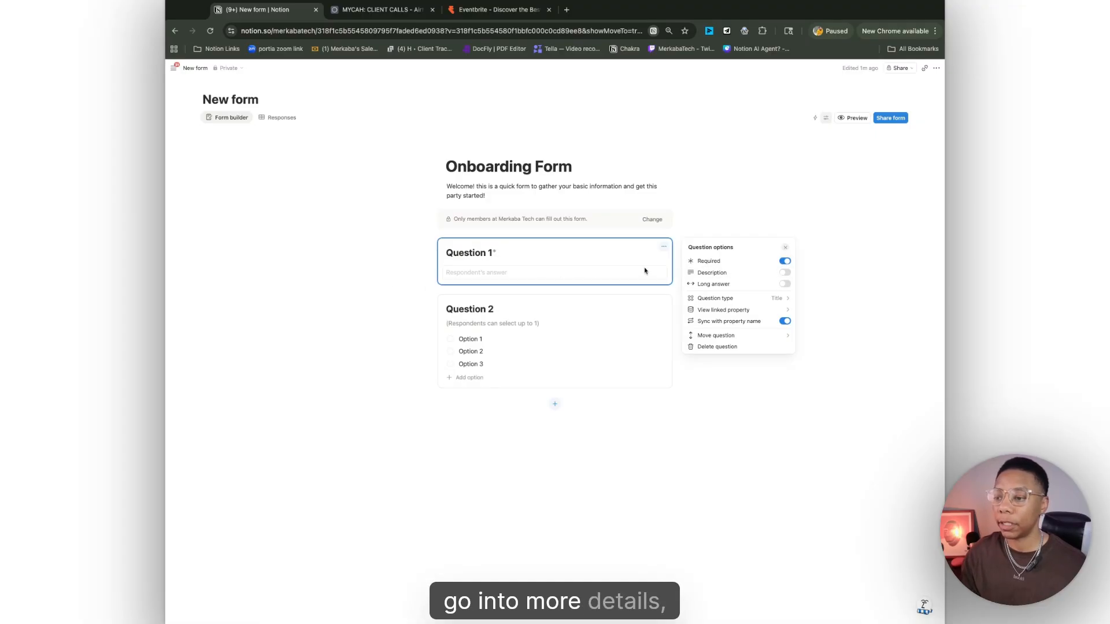
Try out the description and long answer options on Question 1, switching each one back off.
left_click(785, 272)
left_click(472, 271)
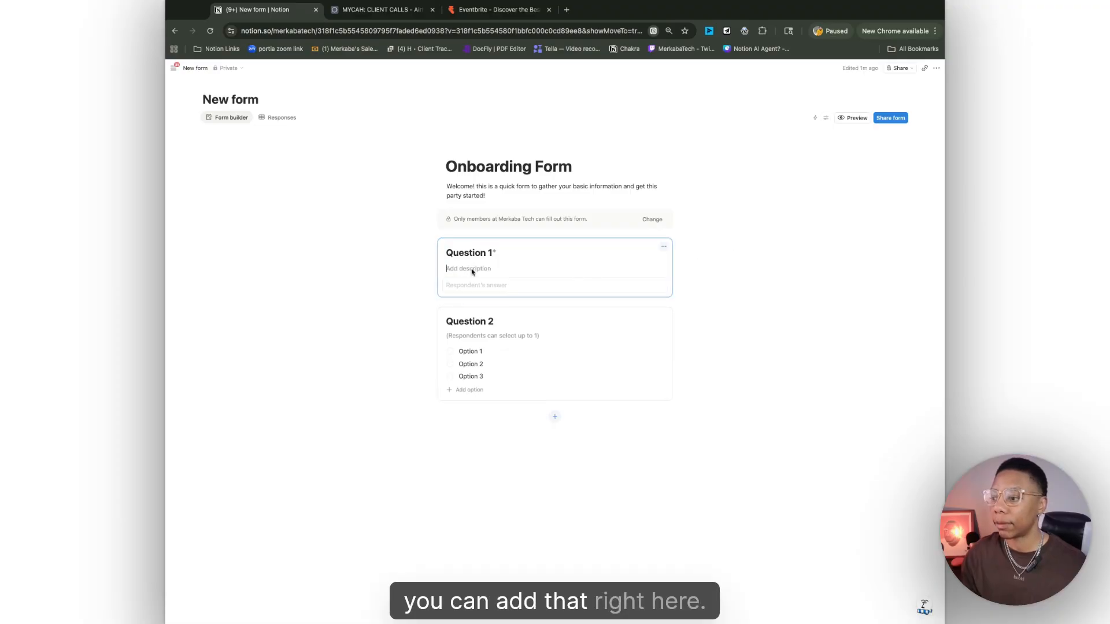
left_click(664, 248)
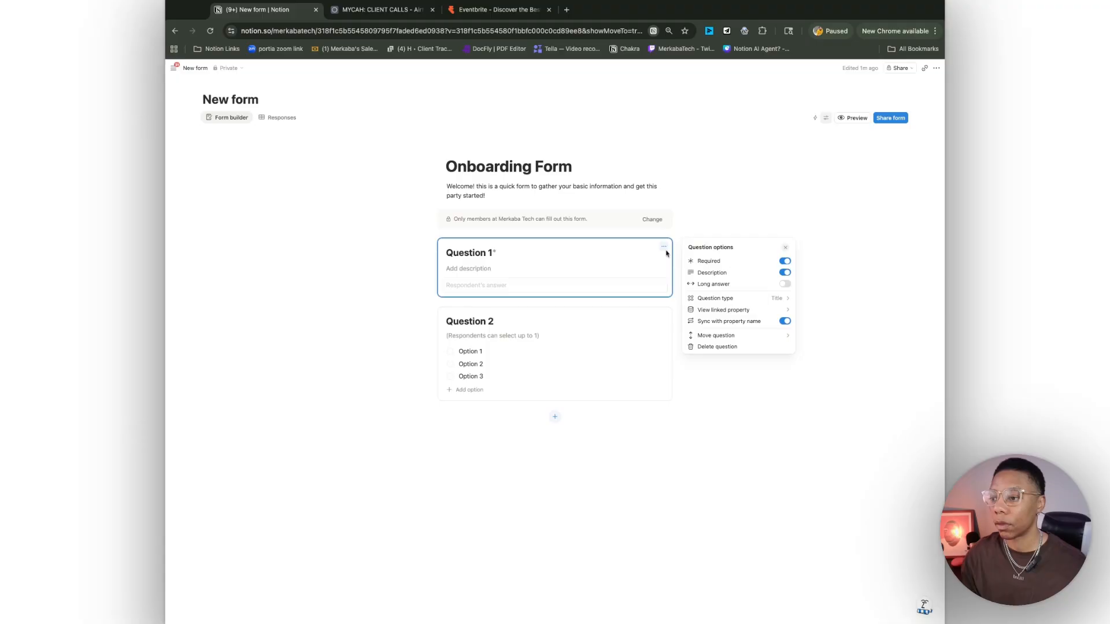
left_click(786, 272)
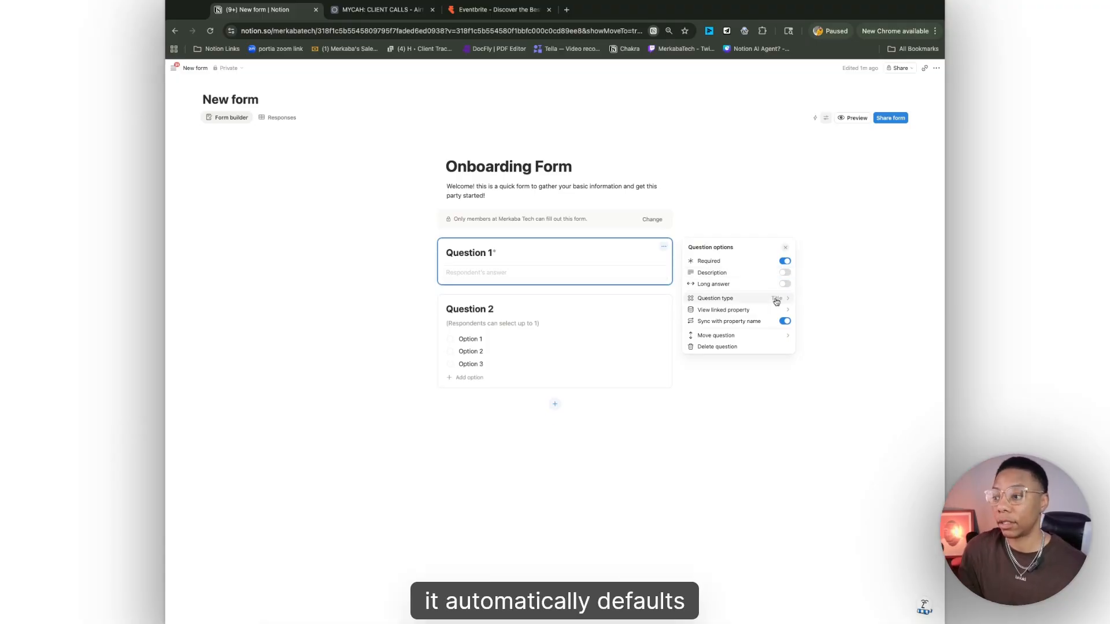
left_click(785, 284)
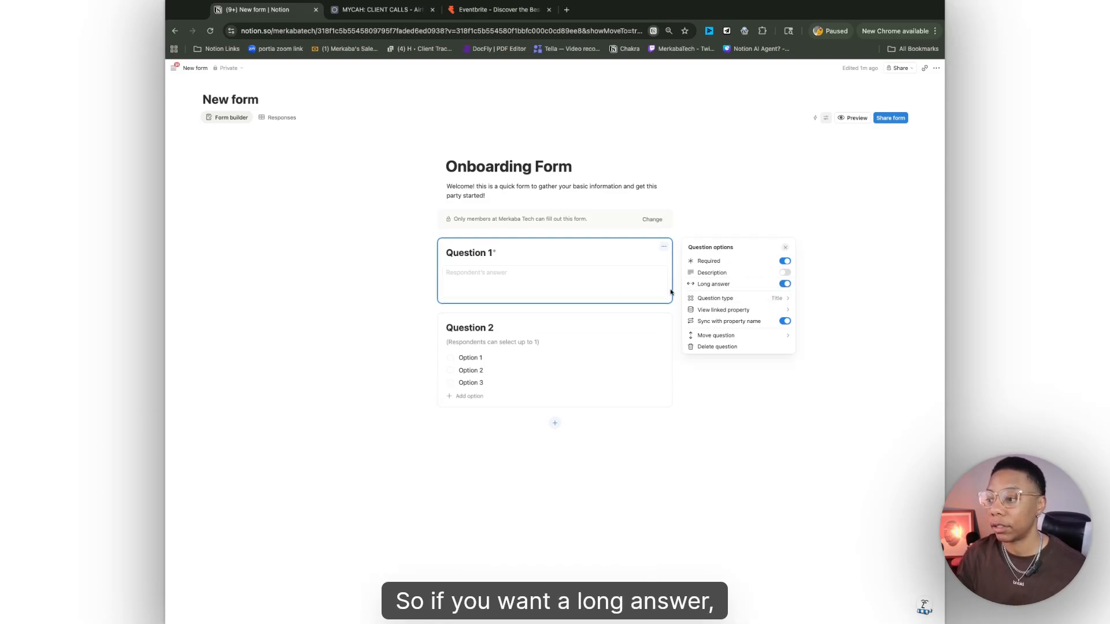
left_click(788, 285)
Review the available question types and the linked property of Question 1.
left_click(776, 298)
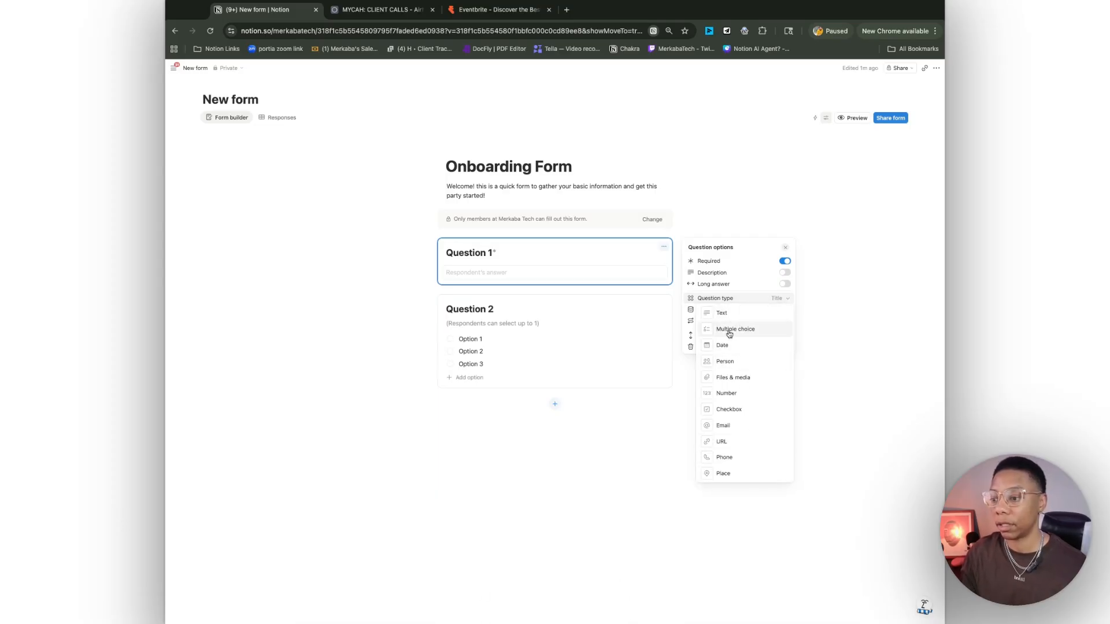
left_click(742, 298)
left_click(772, 312)
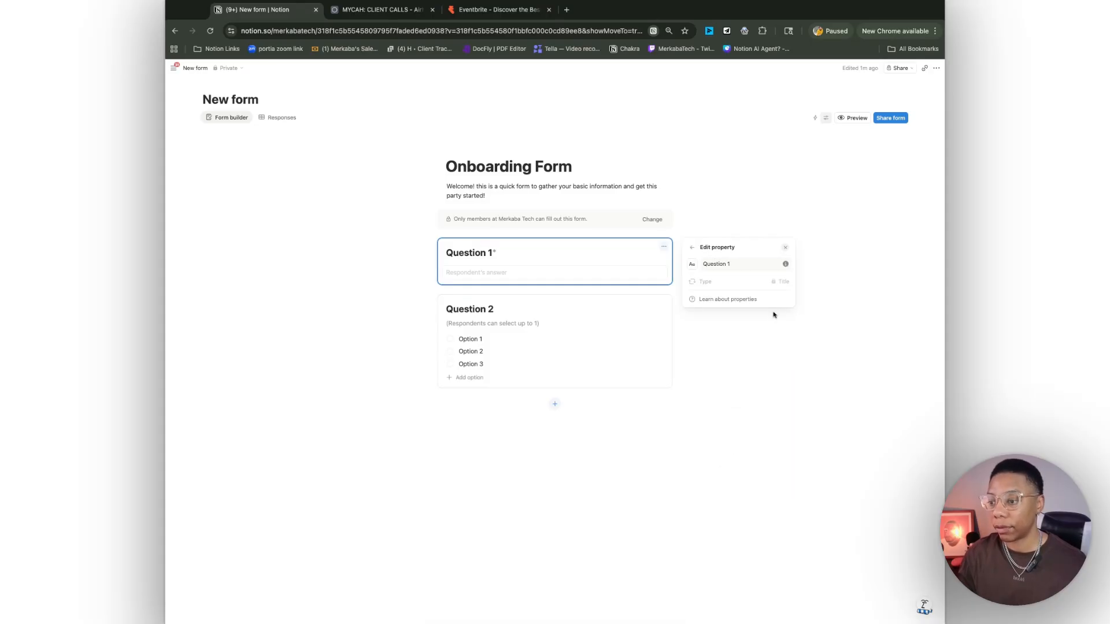
left_click(692, 247)
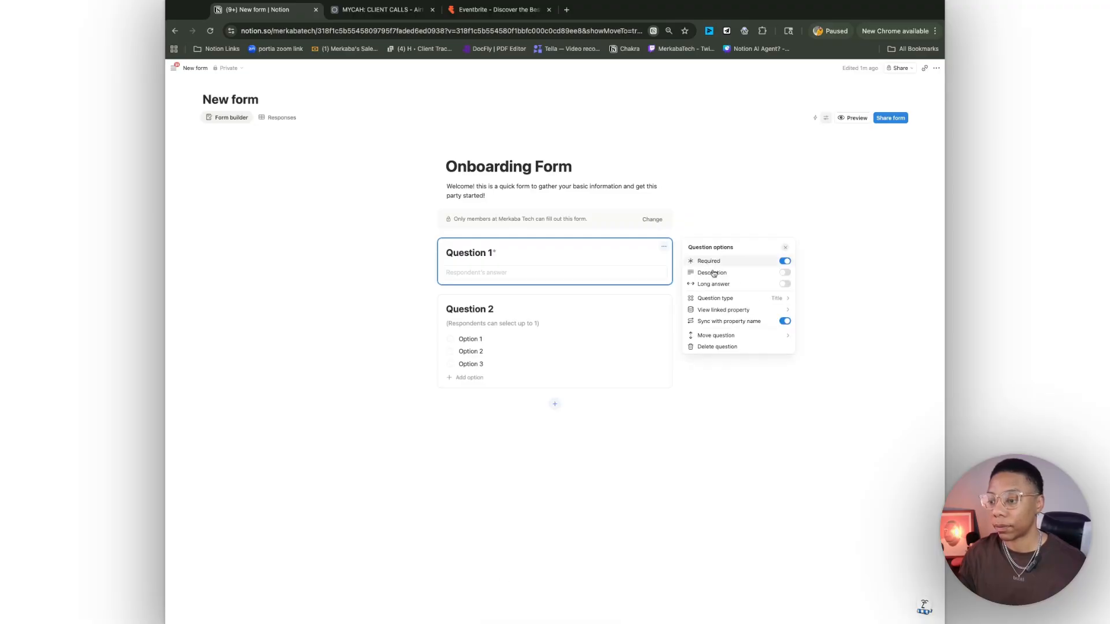
left_click(738, 312)
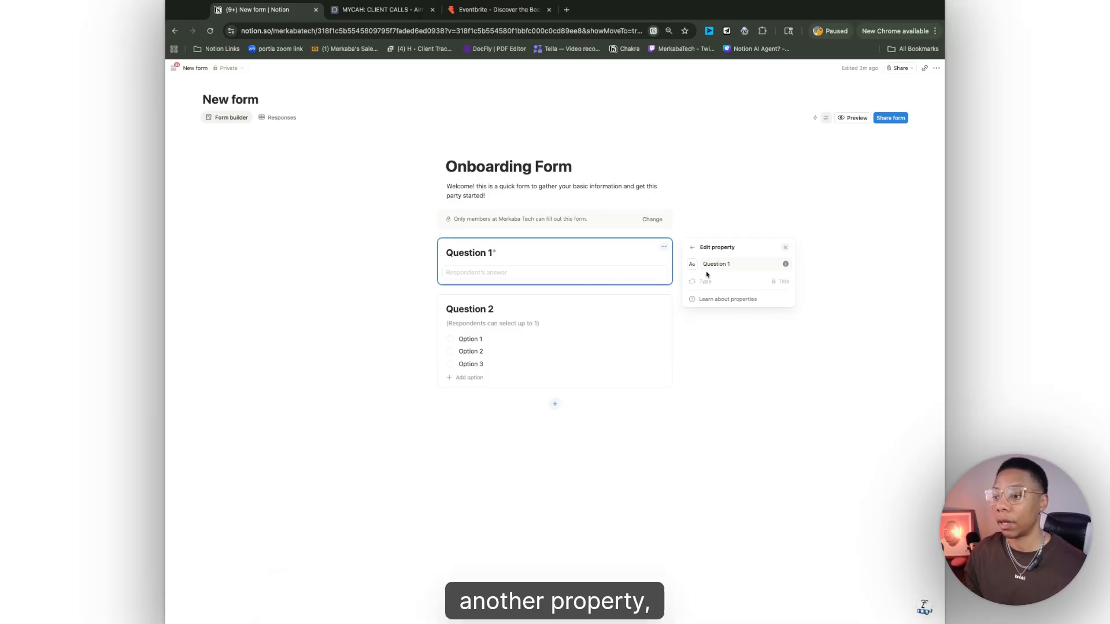
left_click(692, 247)
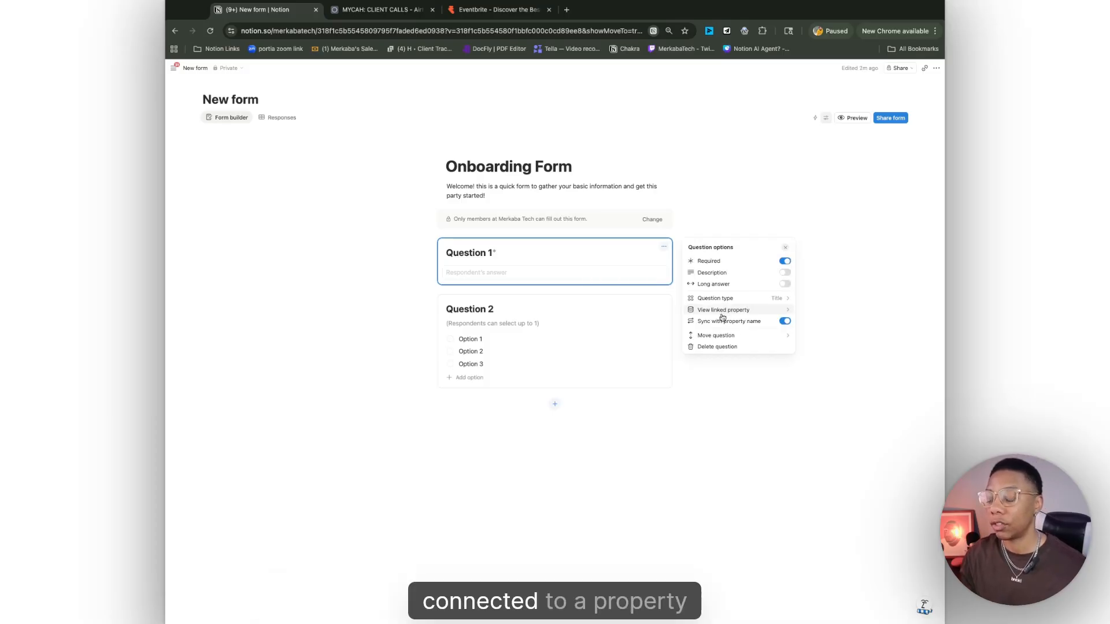
Turn off syncing with the property name for Question 1.
left_click(784, 321)
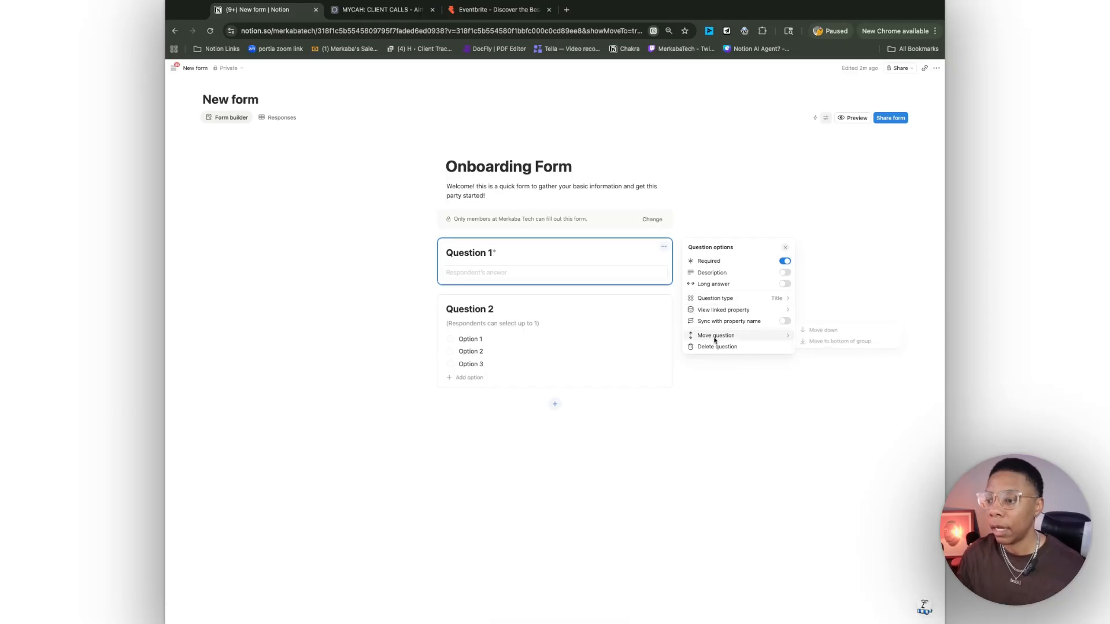
left_click(626, 262)
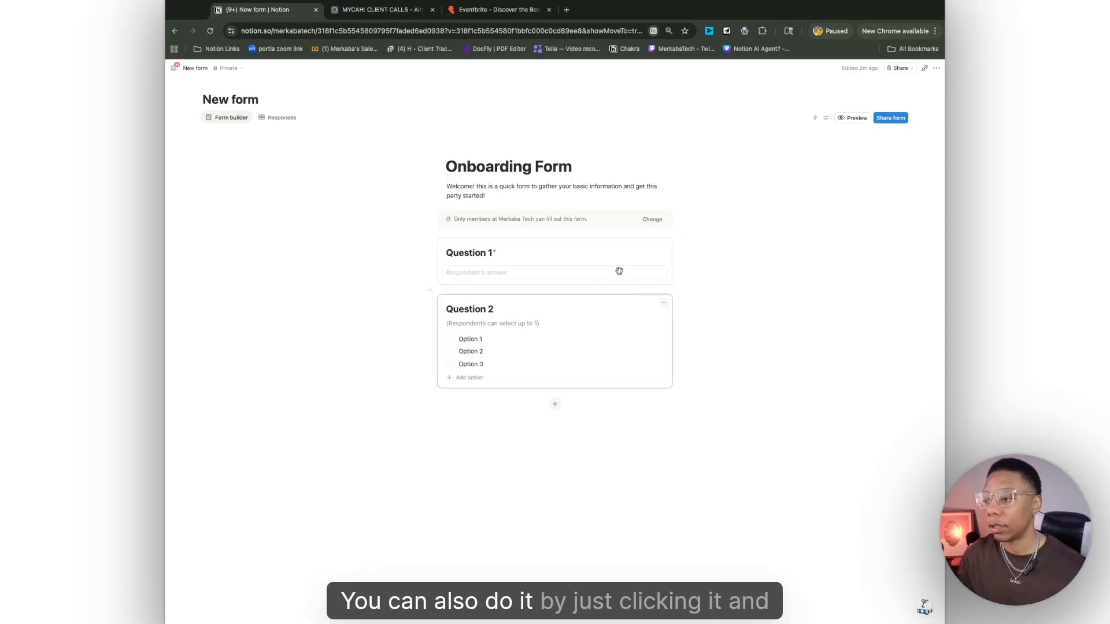
left_click_drag(619, 270, 615, 263)
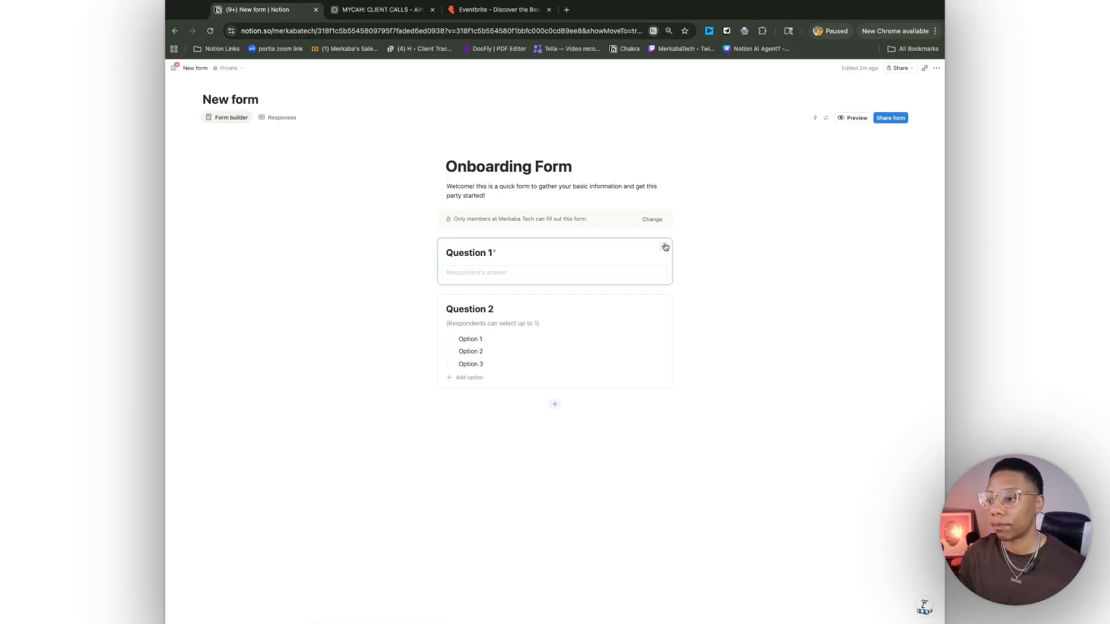
left_click(663, 247)
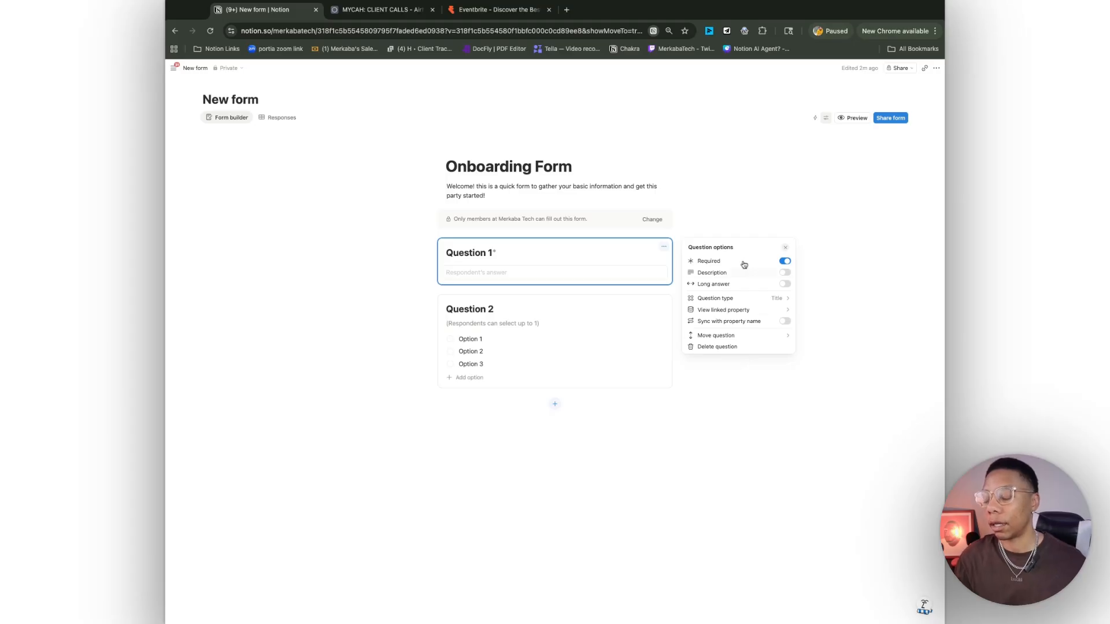
left_click(557, 329)
Try the Person question type on Question 1.
left_click(584, 251)
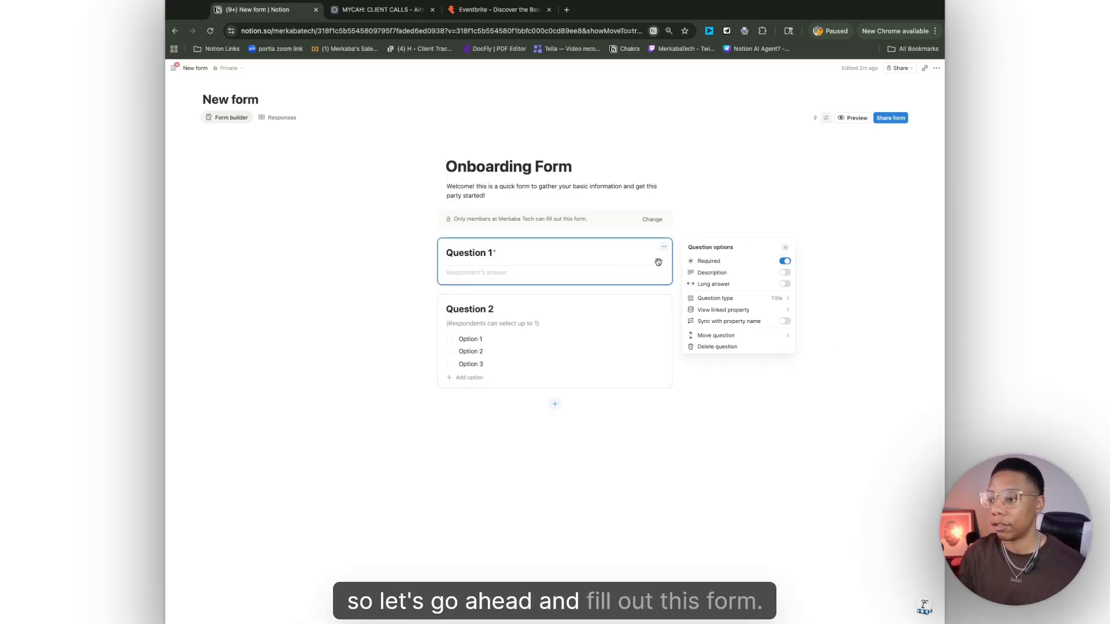
left_click(760, 298)
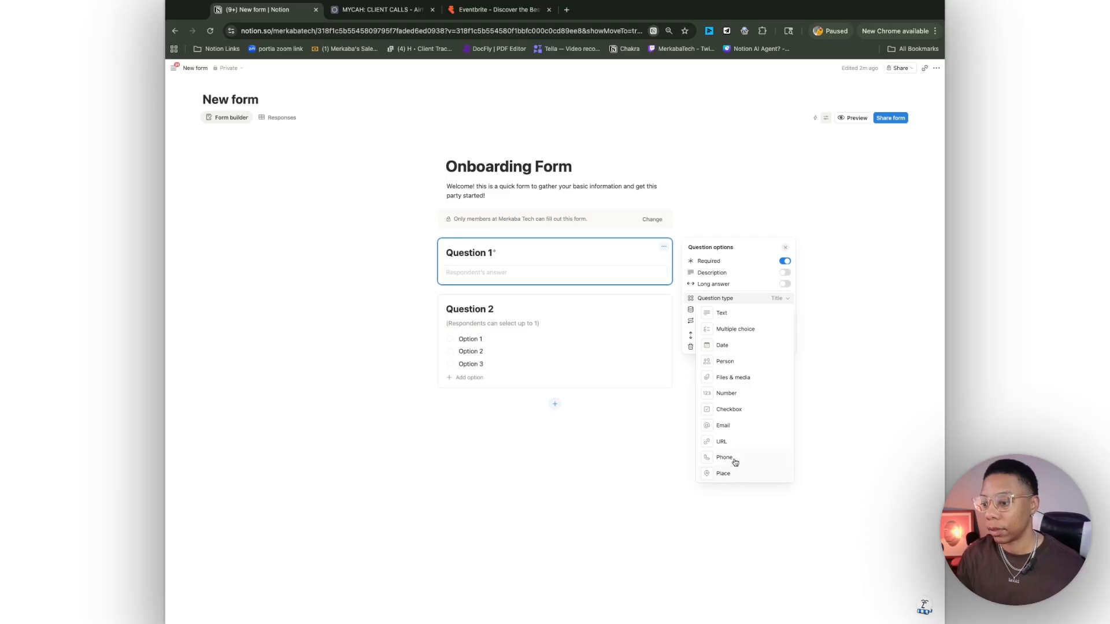
left_click(725, 362)
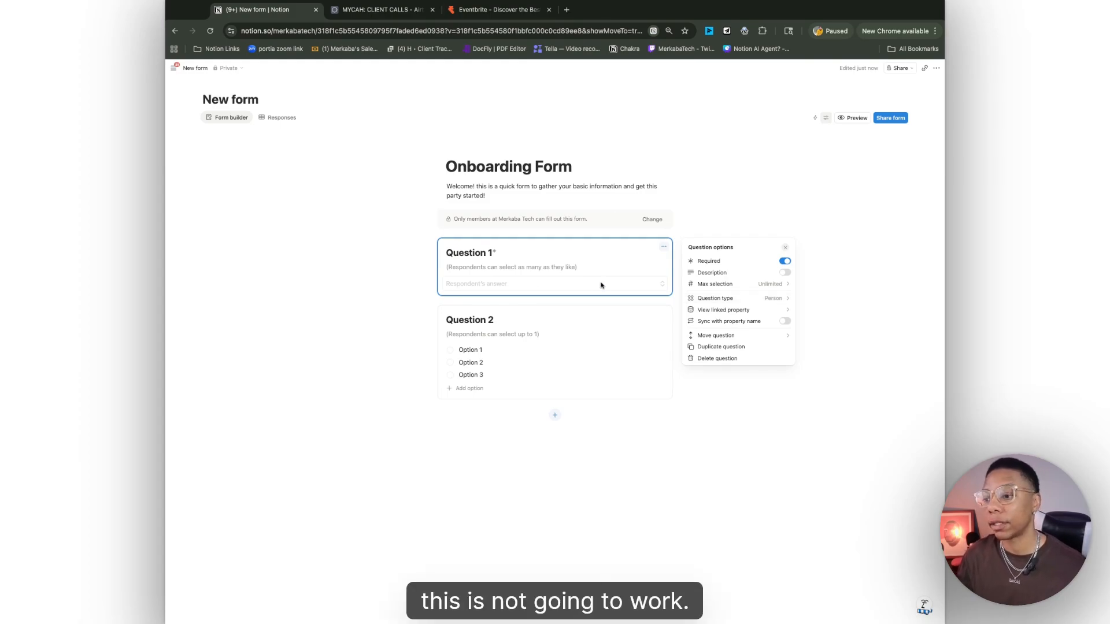
Set the first question's type to Text and rename the question "Name".
left_click(717, 298)
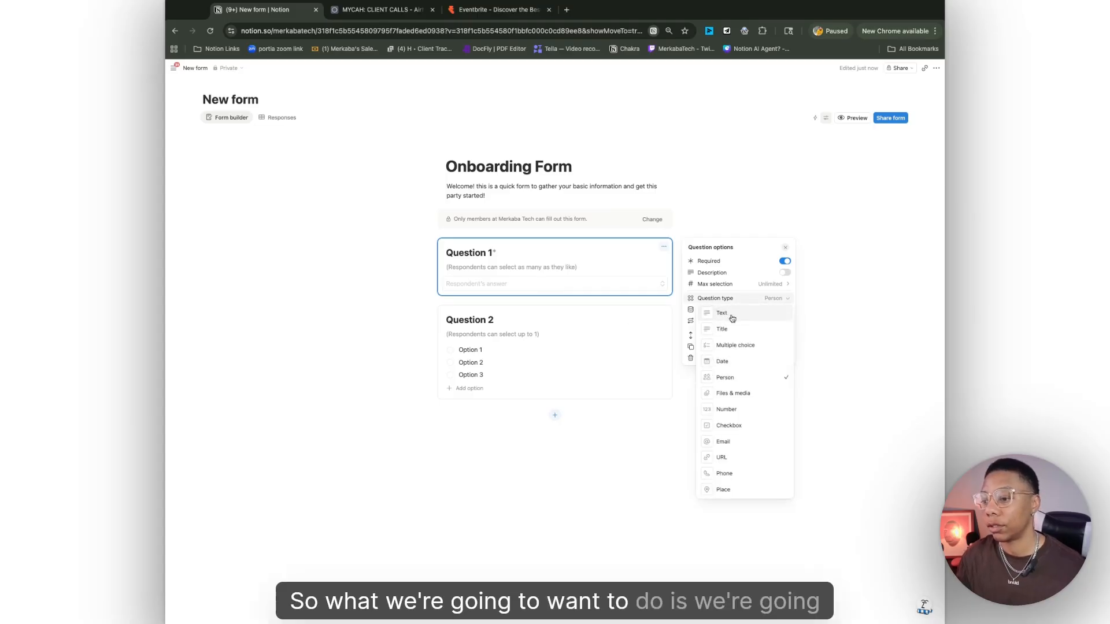
left_click(722, 314)
left_click(488, 252)
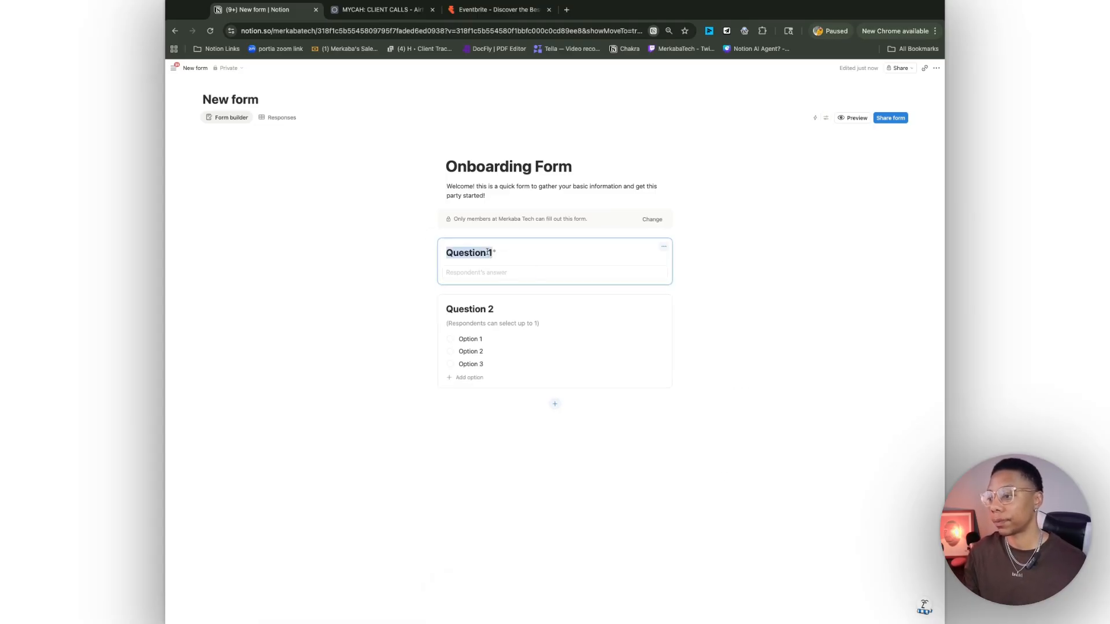
type("Name")
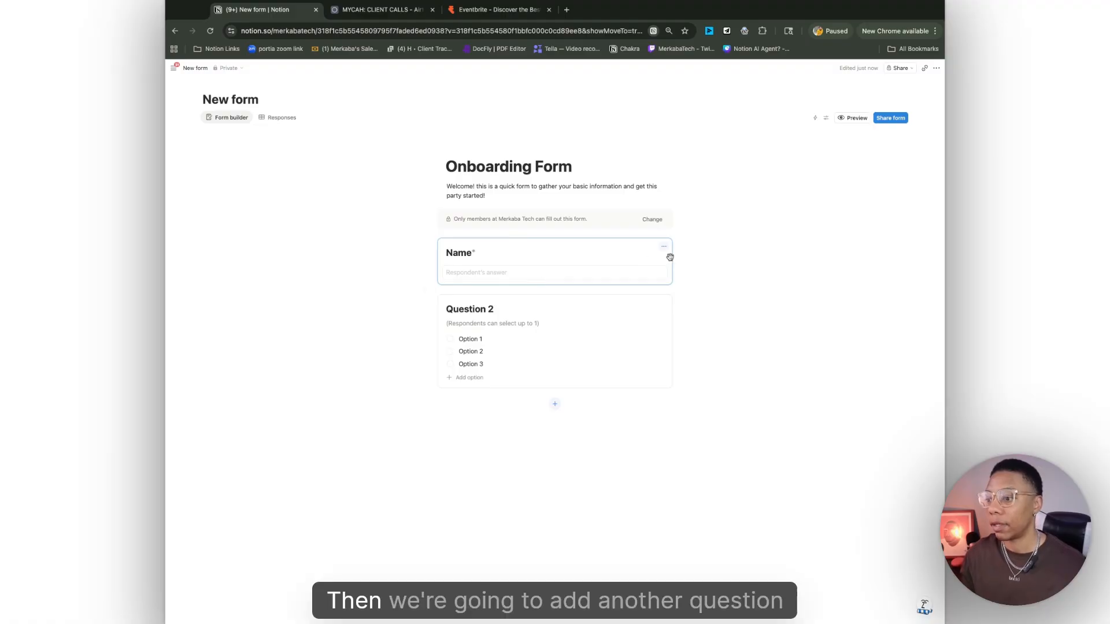
Add an Email question and place it between the Name question and Question 2.
left_click(554, 404)
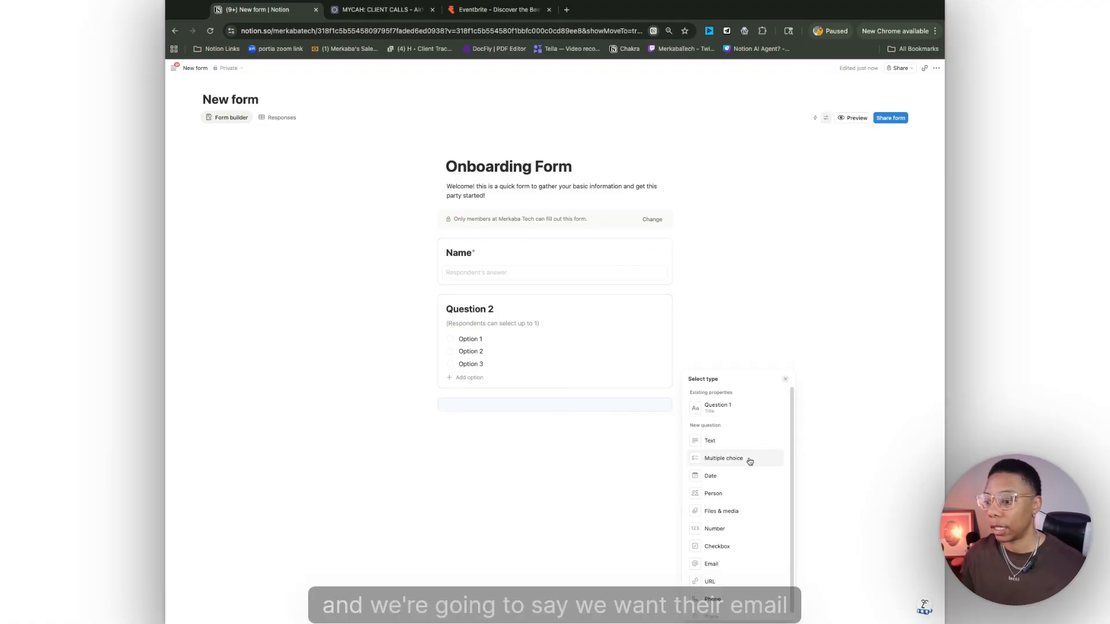
left_click(711, 564)
left_click(445, 405)
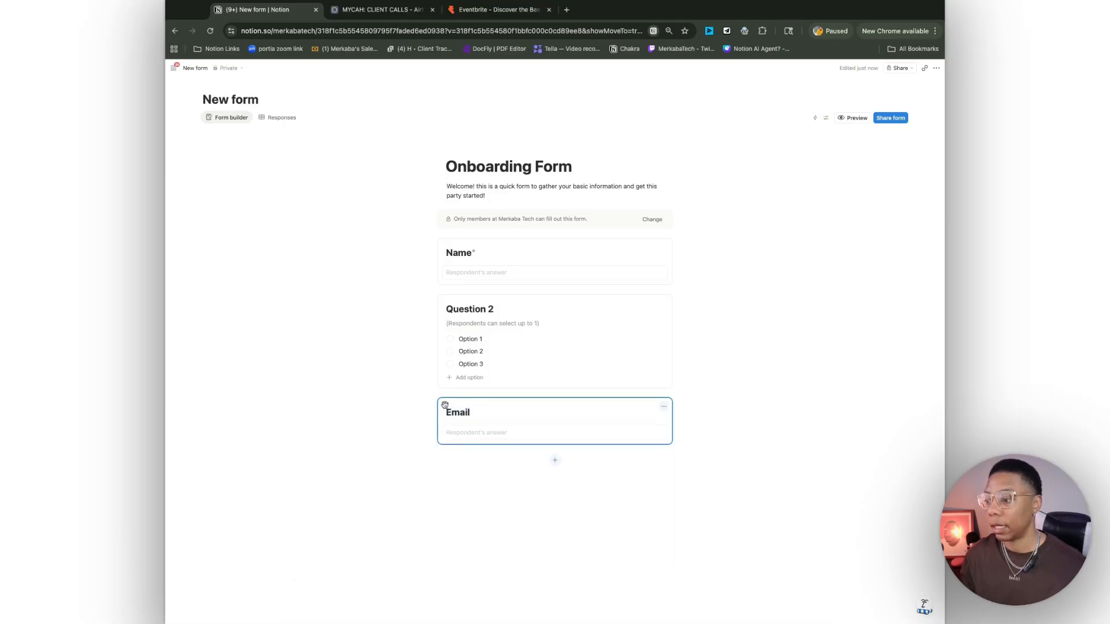
left_click_drag(482, 411, 482, 315)
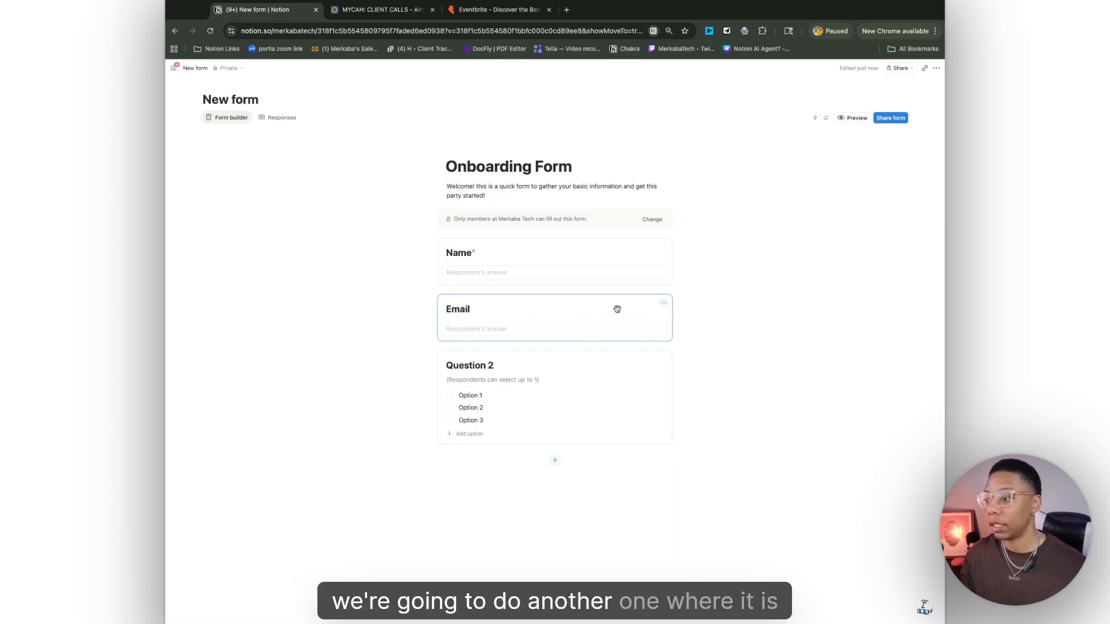
Add a Number question named "Phone Number" and place it directly below the Email question.
left_click(555, 461)
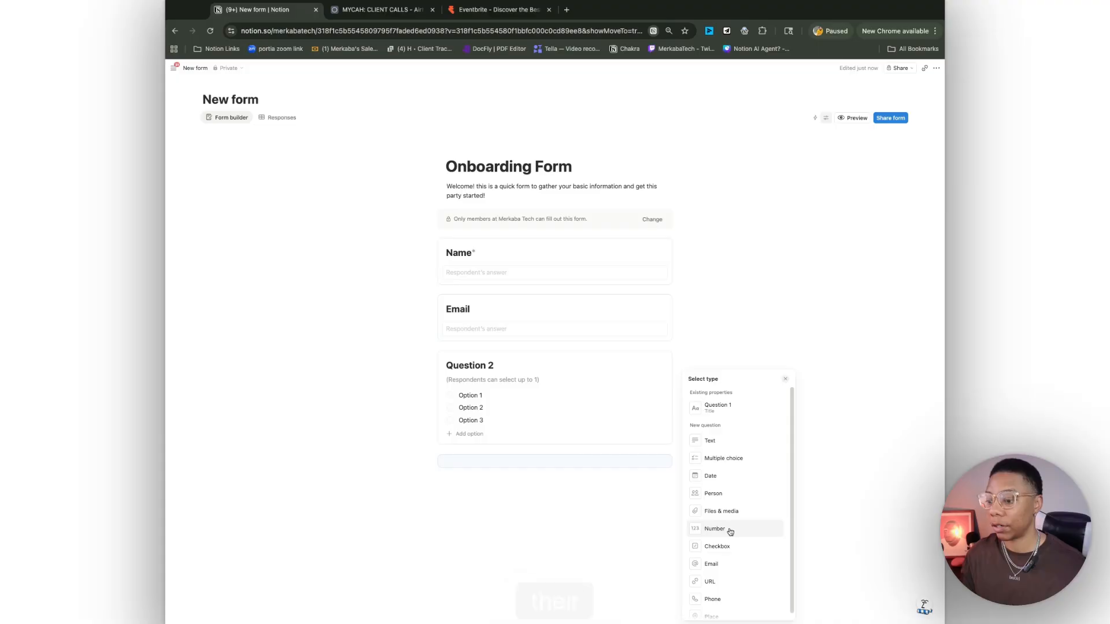
left_click(730, 528)
left_click(552, 474)
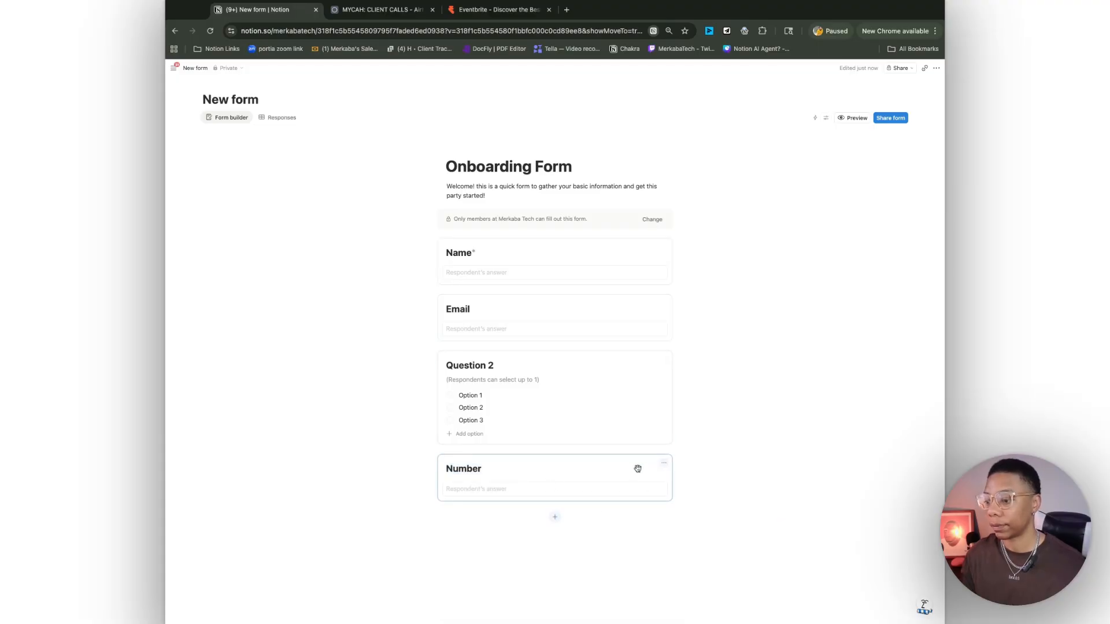
left_click_drag(637, 468, 633, 370)
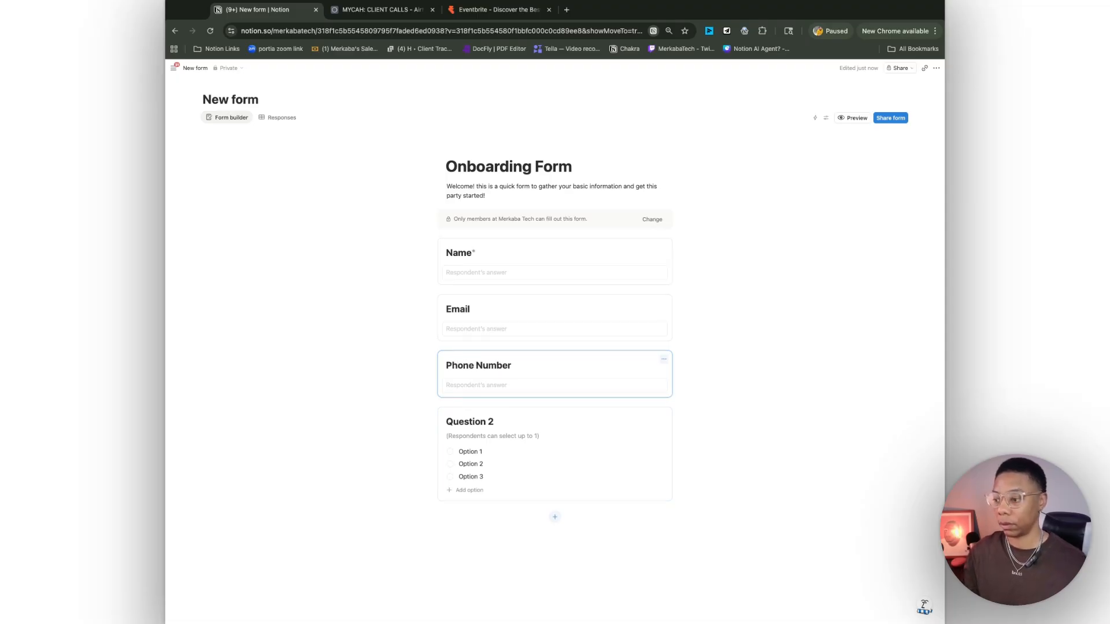
Make the Phone Number and Email questions required.
left_click(664, 359)
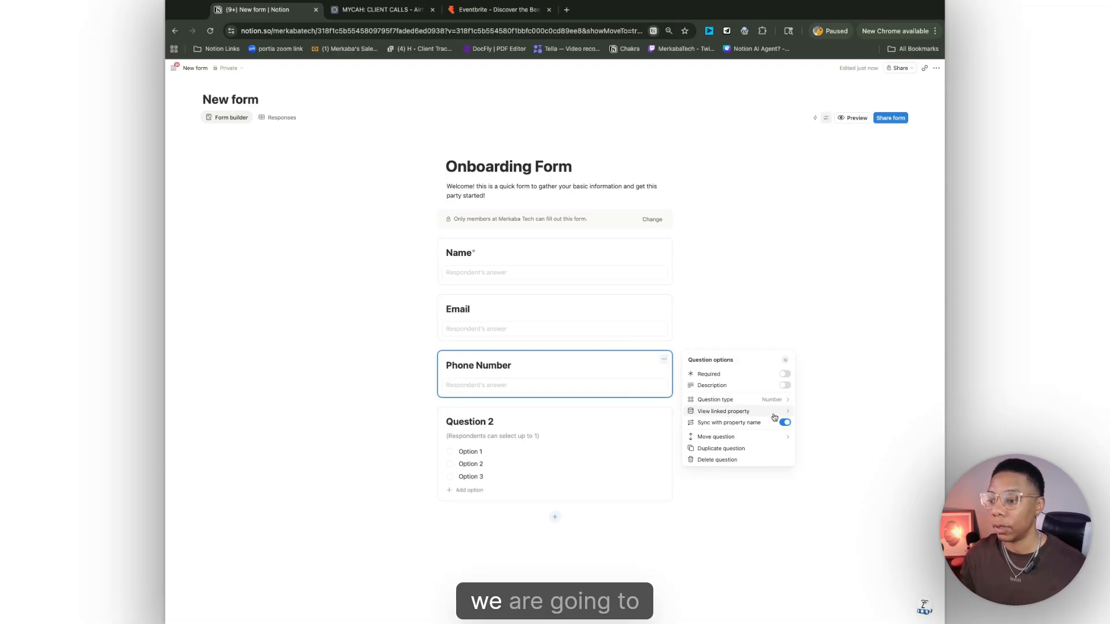
left_click(785, 374)
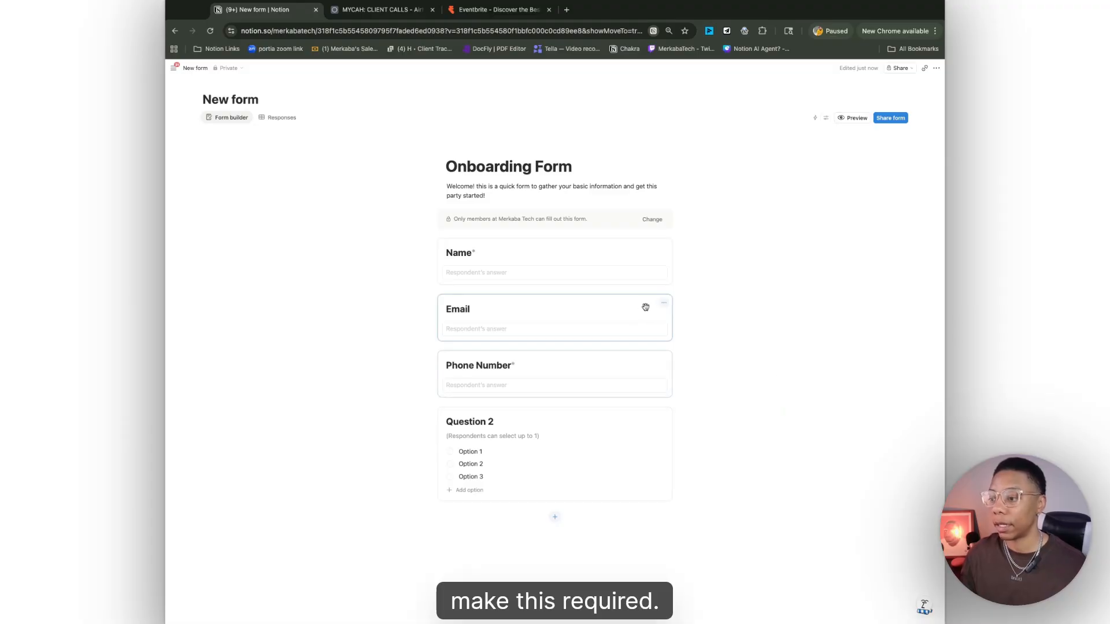
left_click(664, 303)
left_click(785, 317)
left_click(739, 233)
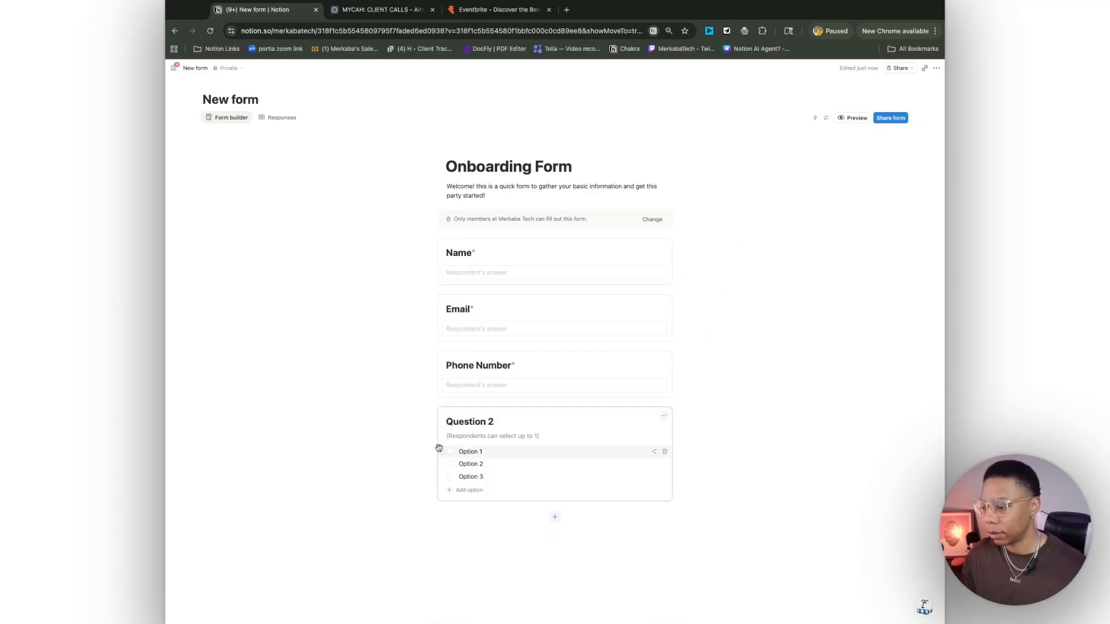
Rename Question 2 as "What is one goal you would like to accomplish in the next 30 days".
triple_click(478, 421)
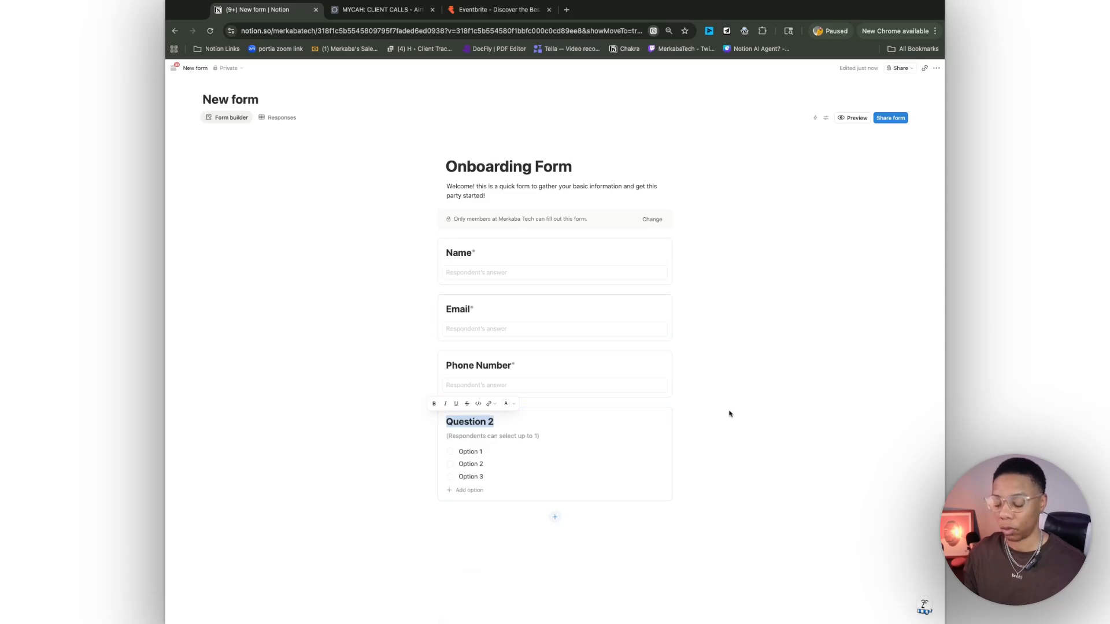
type("In the")
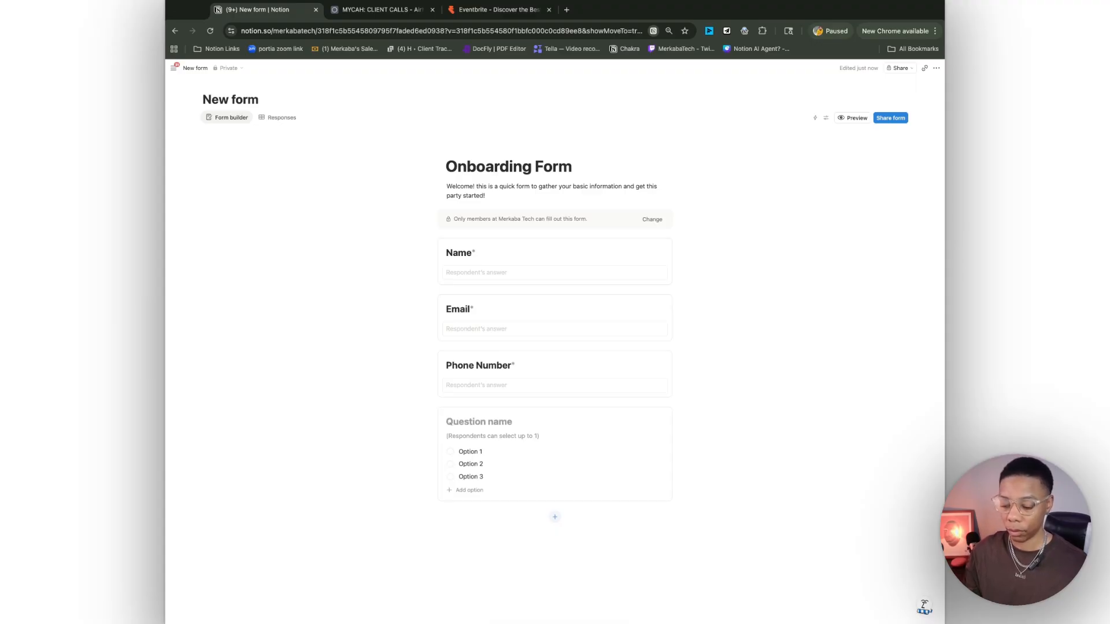
key("BackSpace")
key("BackSpace")
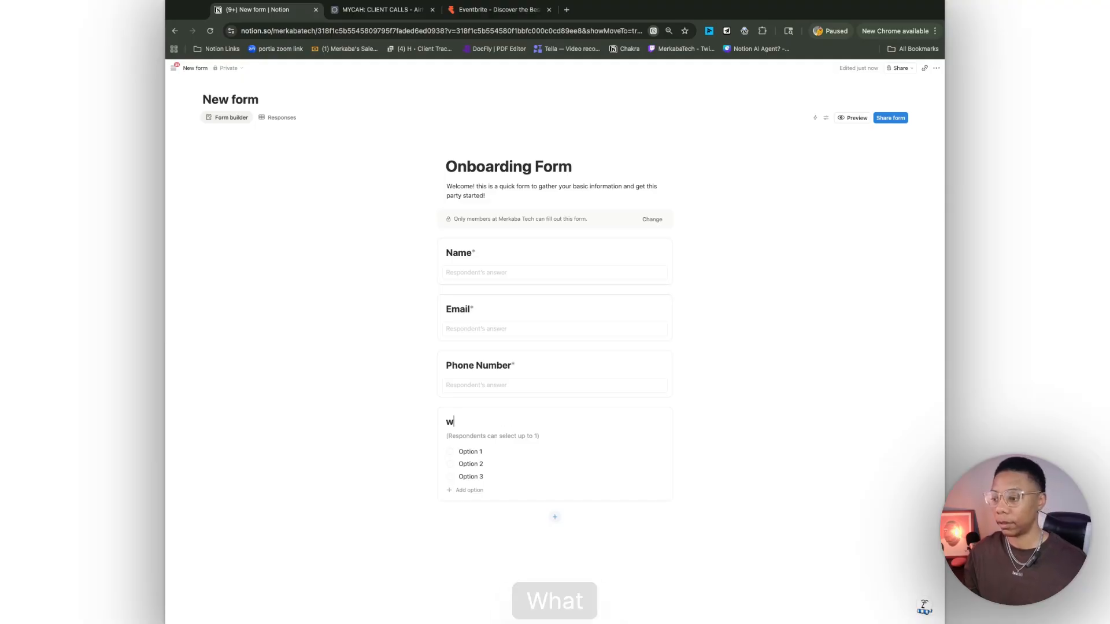
type("What is one goal you")
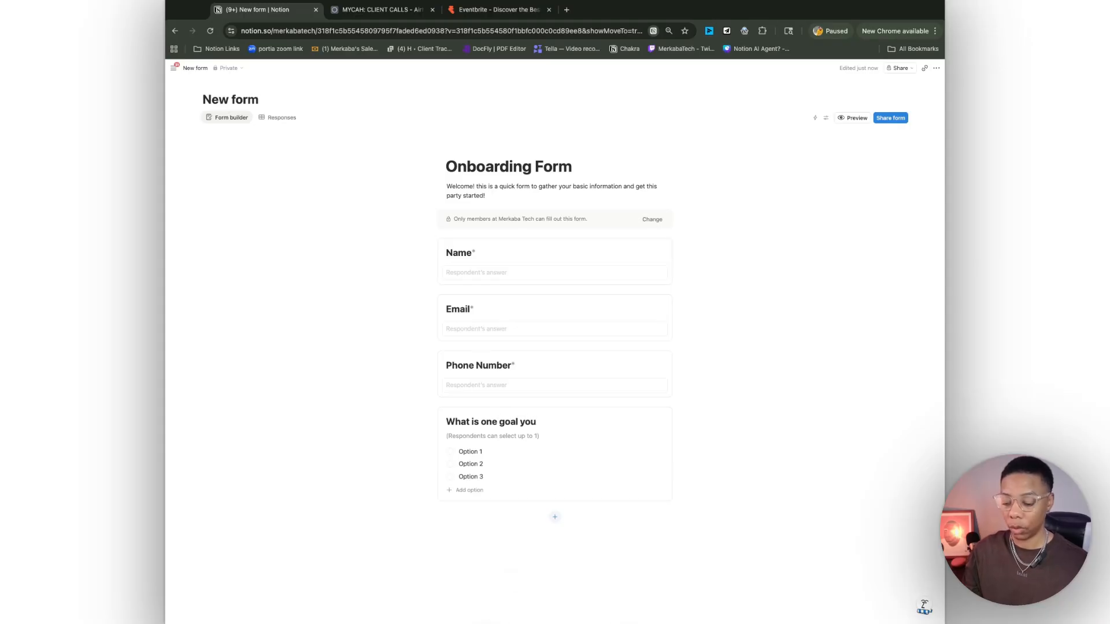
type(" would like to")
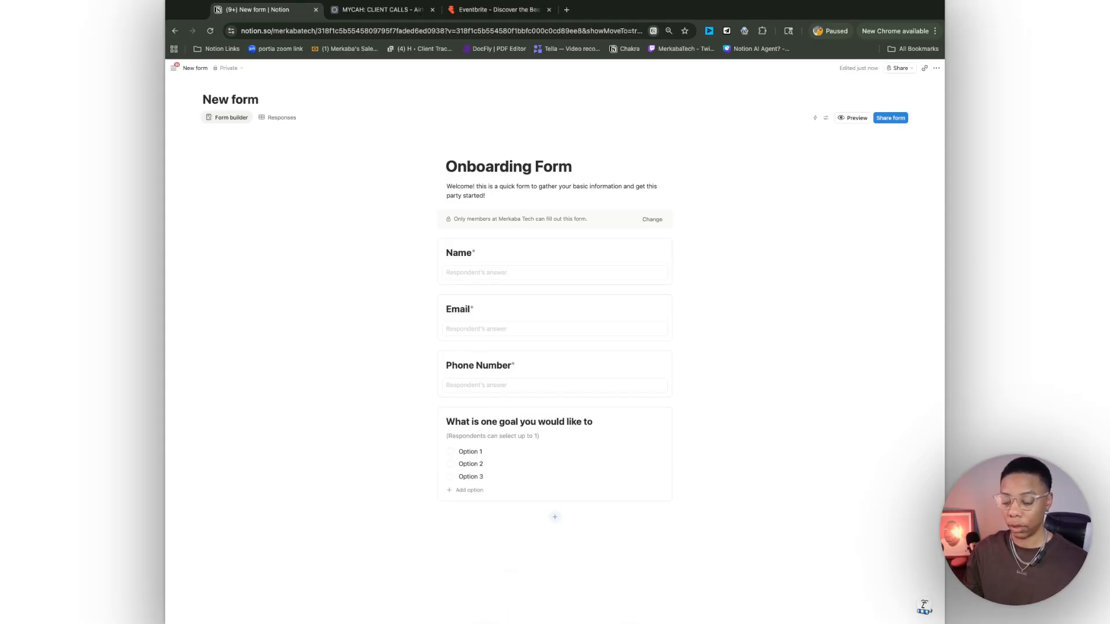
type(" accomplish in t")
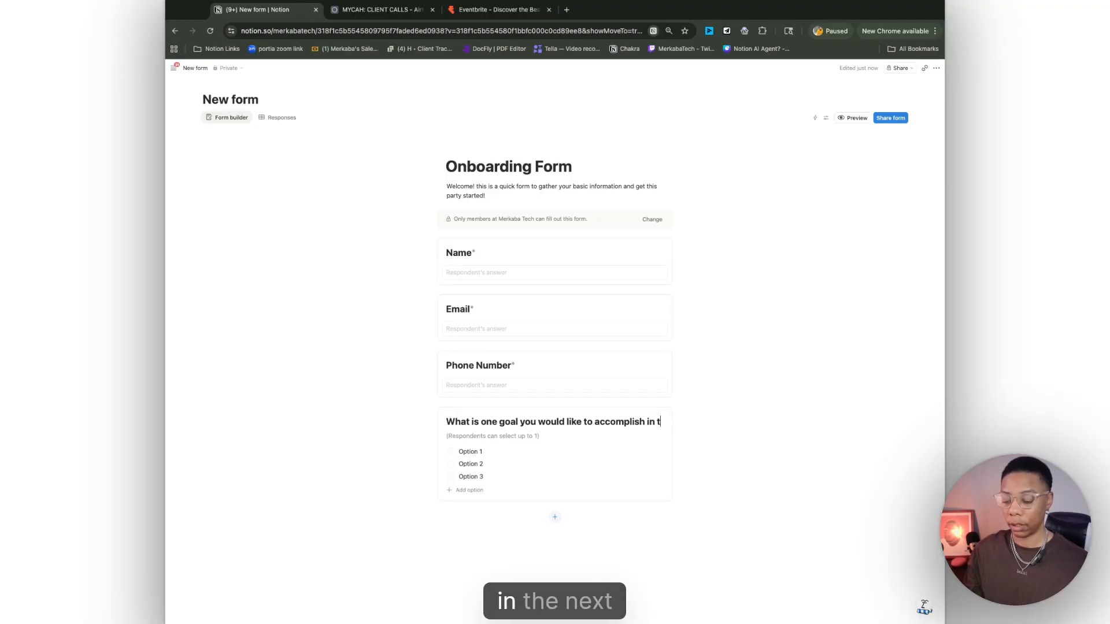
type("he next 30 days")
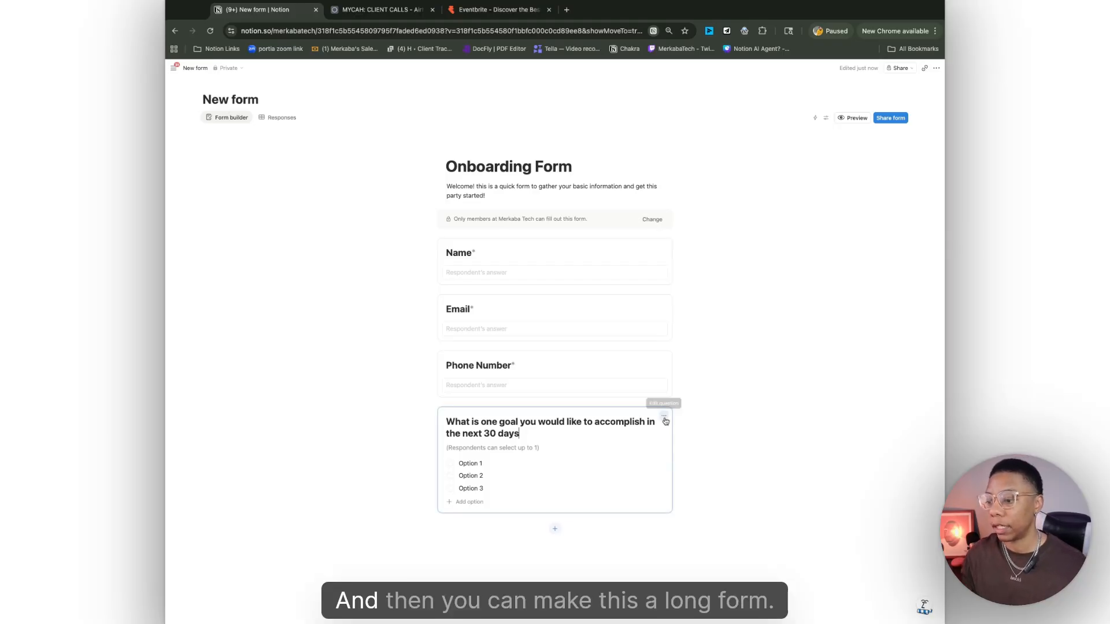
Change the 30-day goal question's type to Text and enable Long answer for it.
left_click(664, 415)
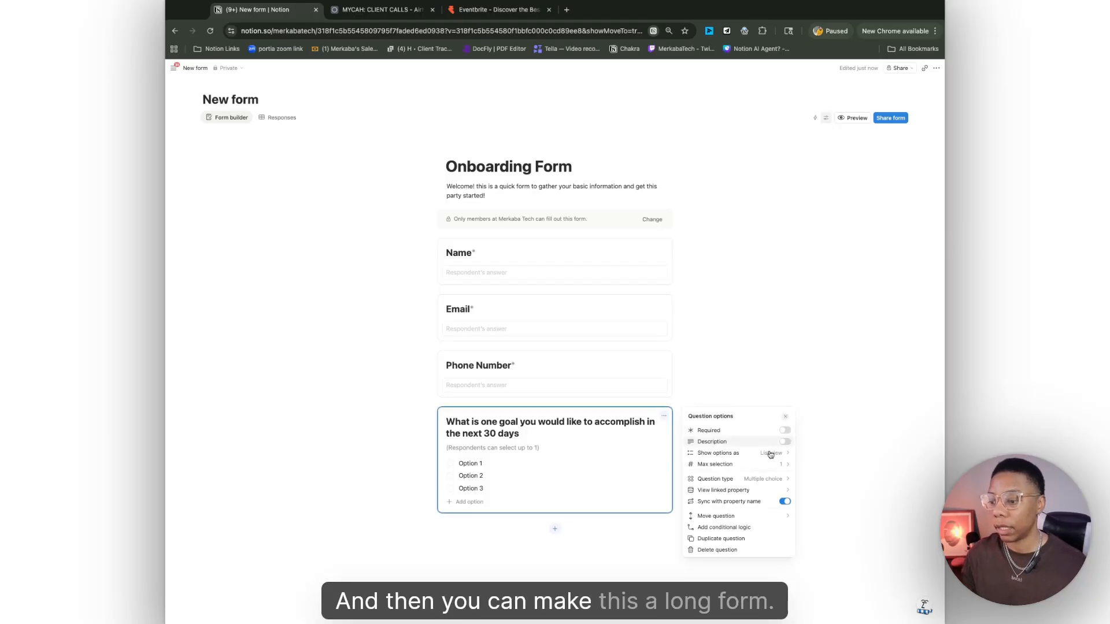
left_click(751, 479)
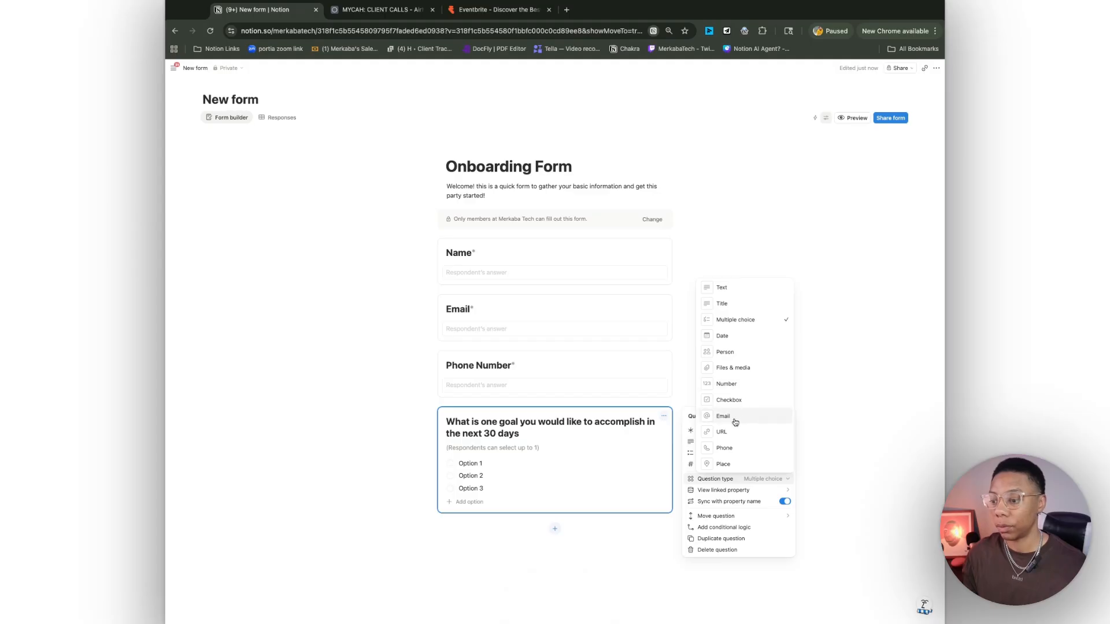
left_click(743, 289)
left_click(784, 453)
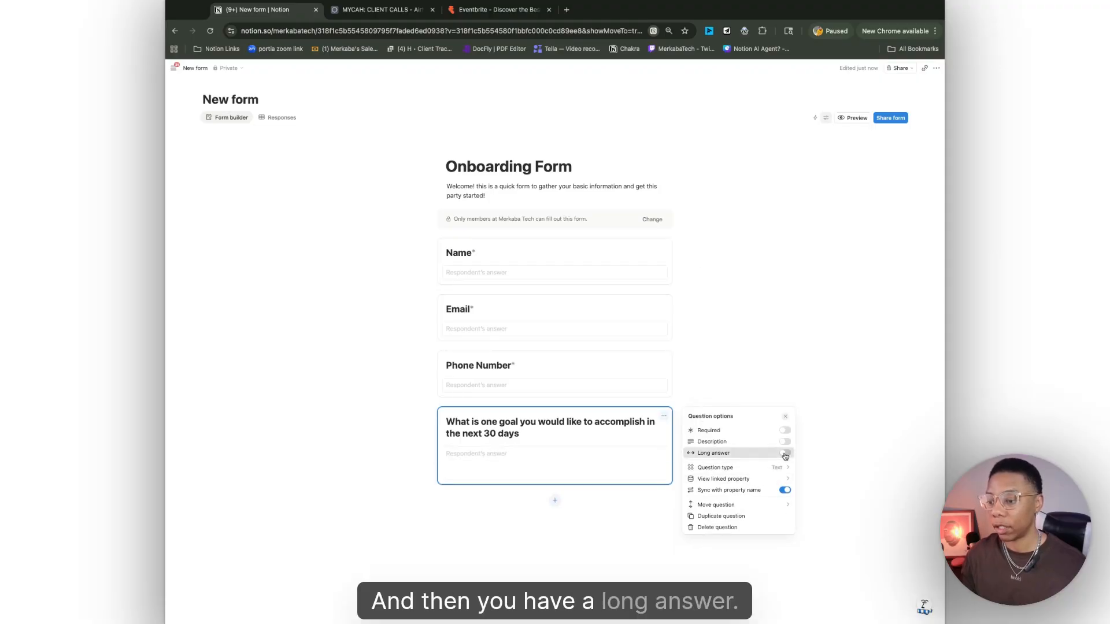
left_click(652, 497)
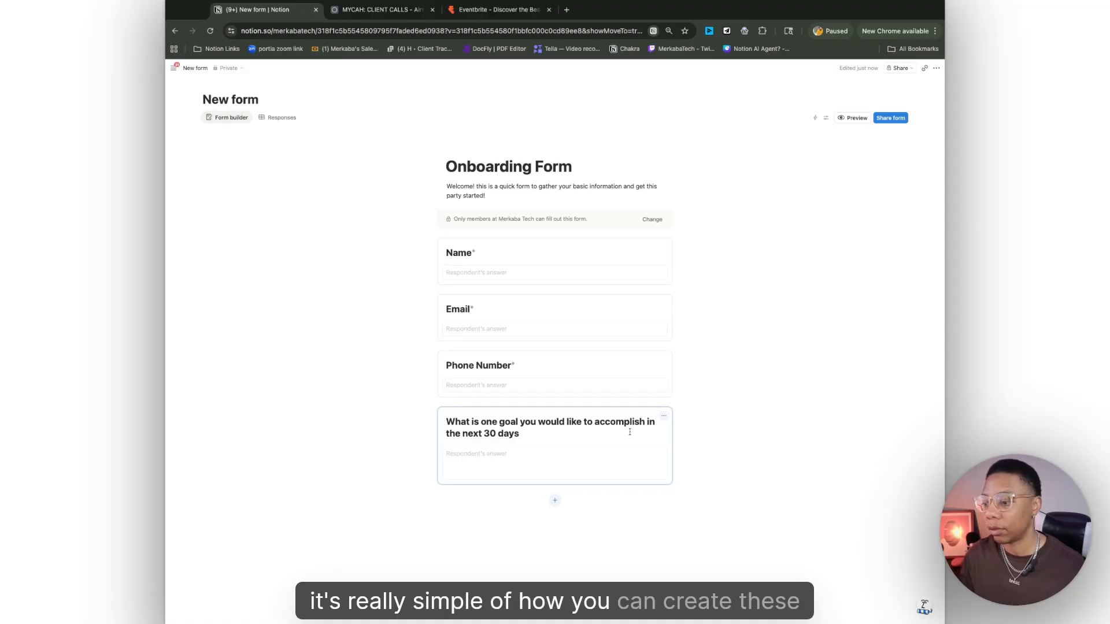
left_click(664, 416)
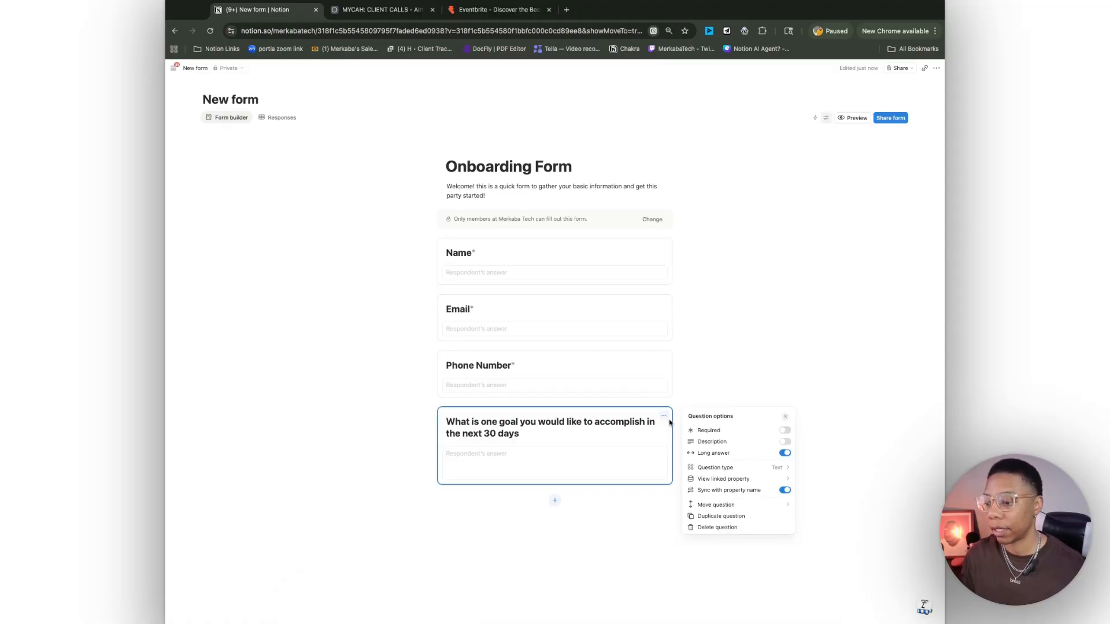
left_click(851, 337)
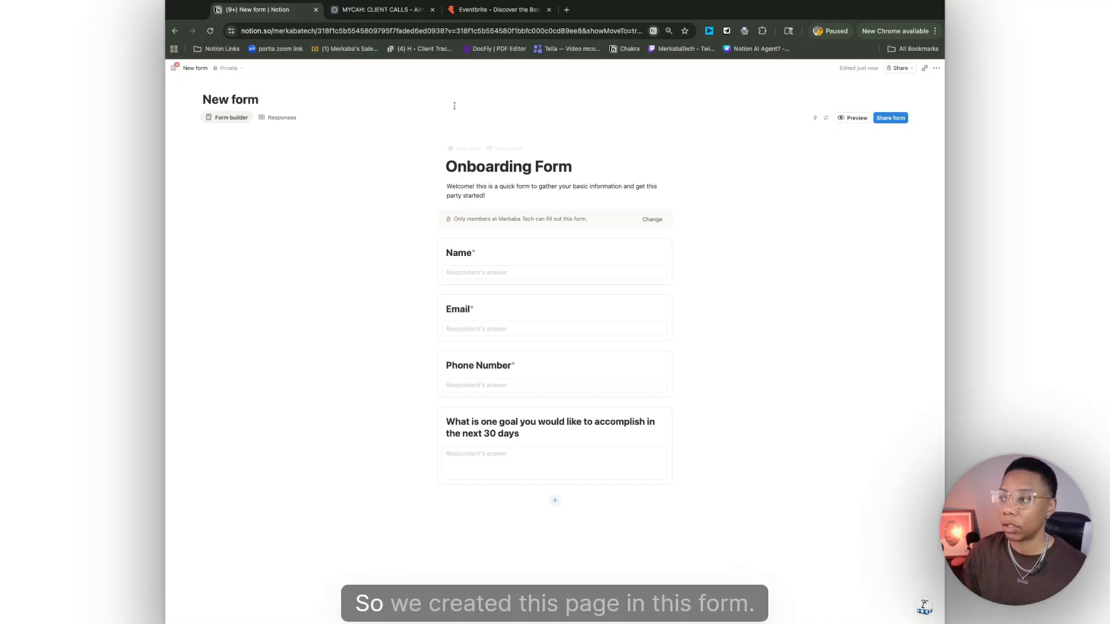
Rename the form's page from its default title to "Onboarding form".
triple_click(234, 98)
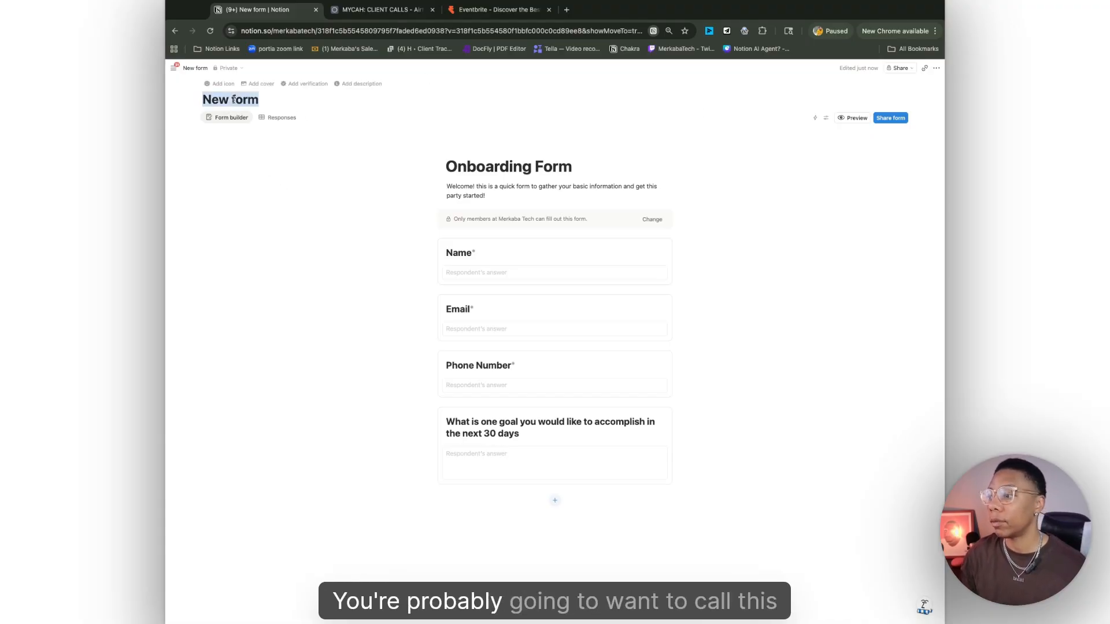
type("Onboardi")
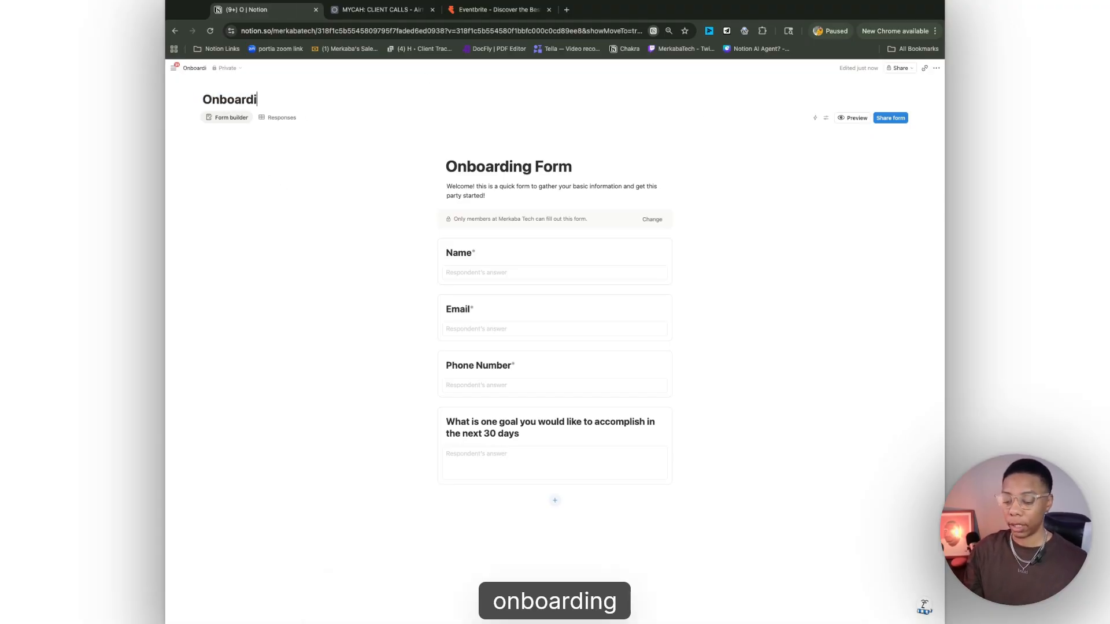
type("ng form")
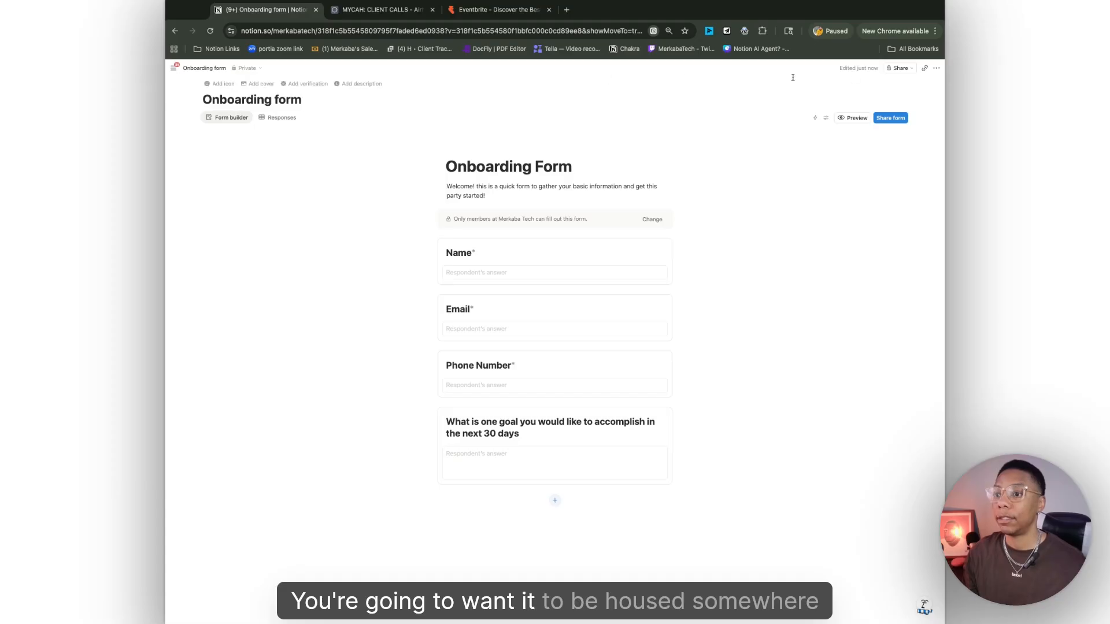
Examine the available locations for moving the page, and compare the Responses table with the form builder.
left_click(245, 68)
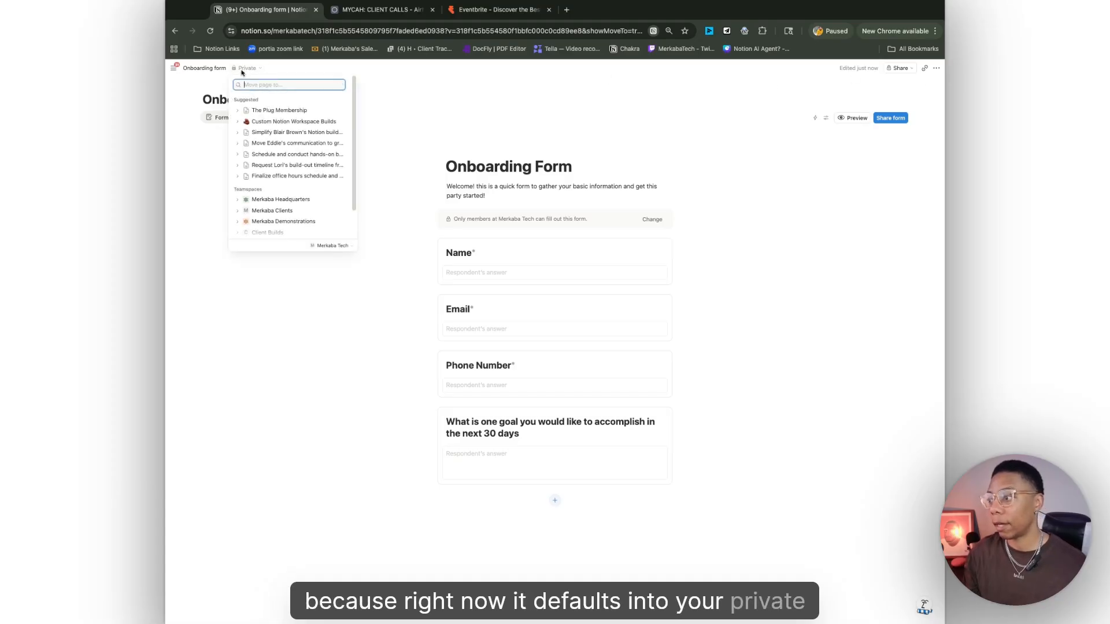
left_click(264, 292)
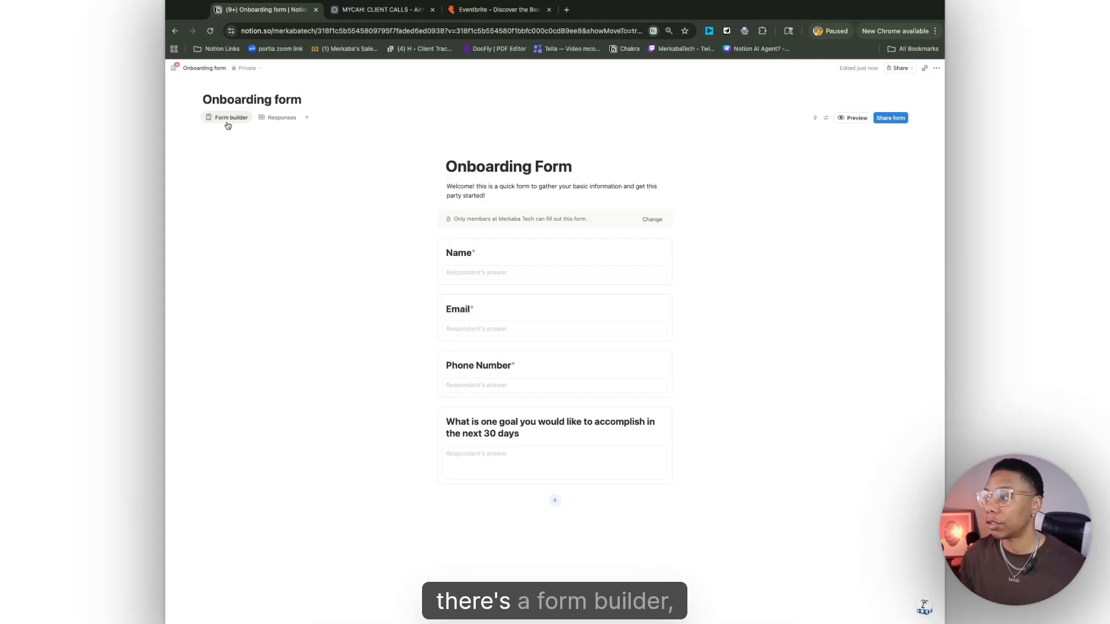
left_click(275, 119)
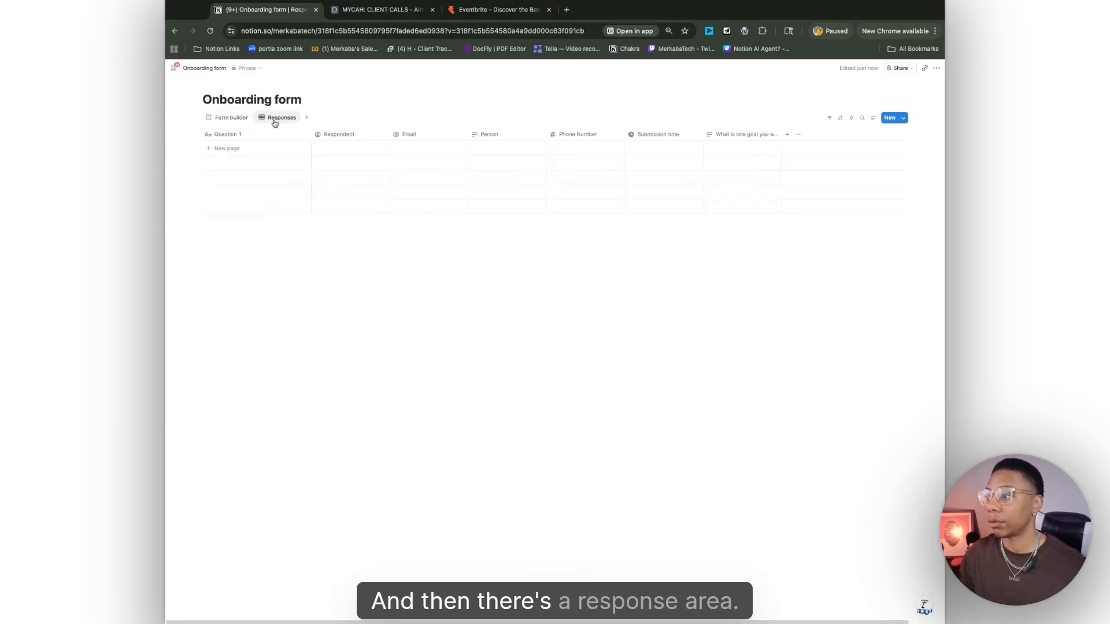
left_click(225, 120)
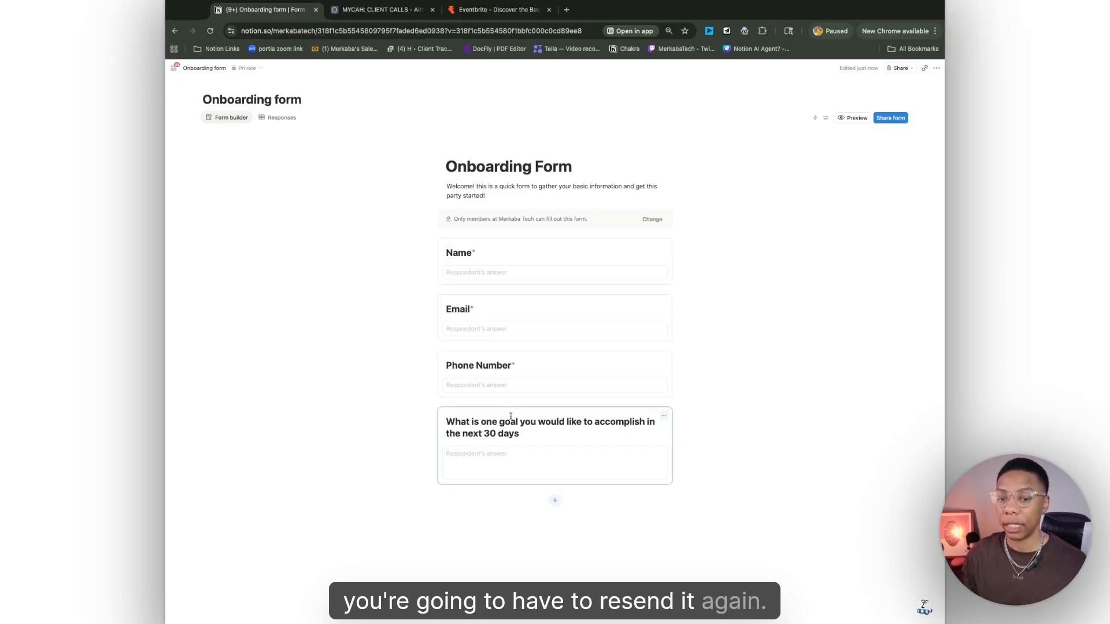
left_click(555, 503)
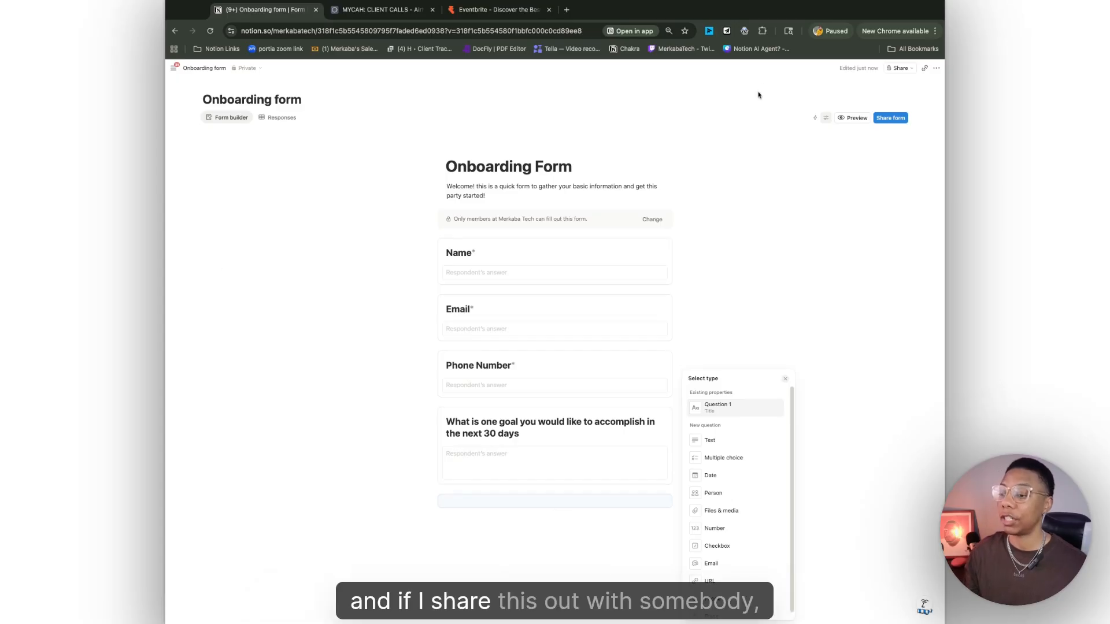
left_click(724, 287)
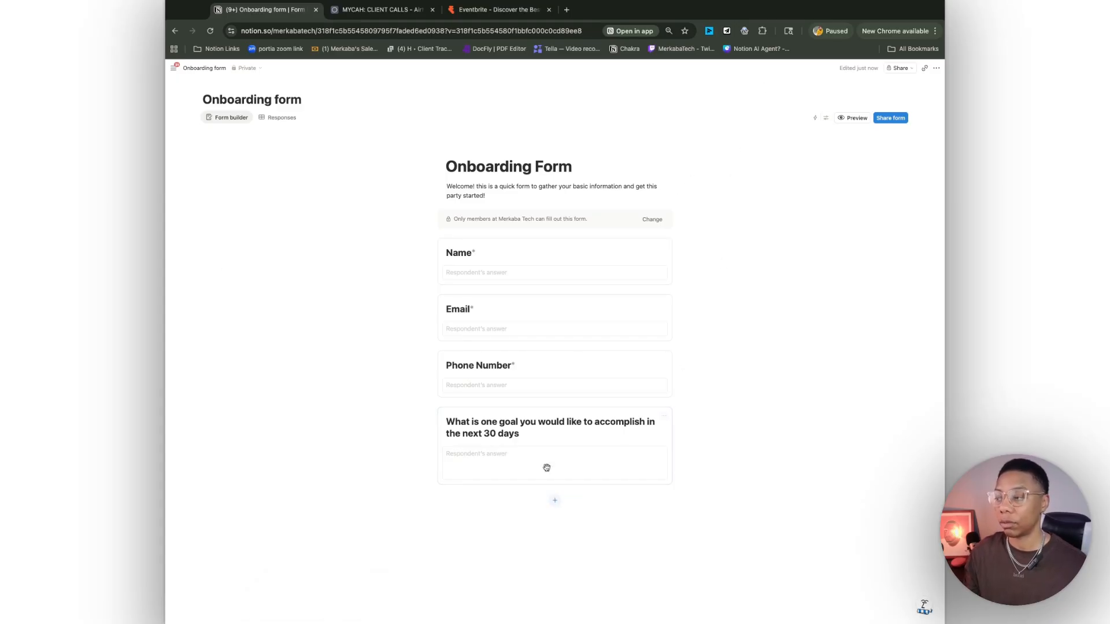
left_click(273, 119)
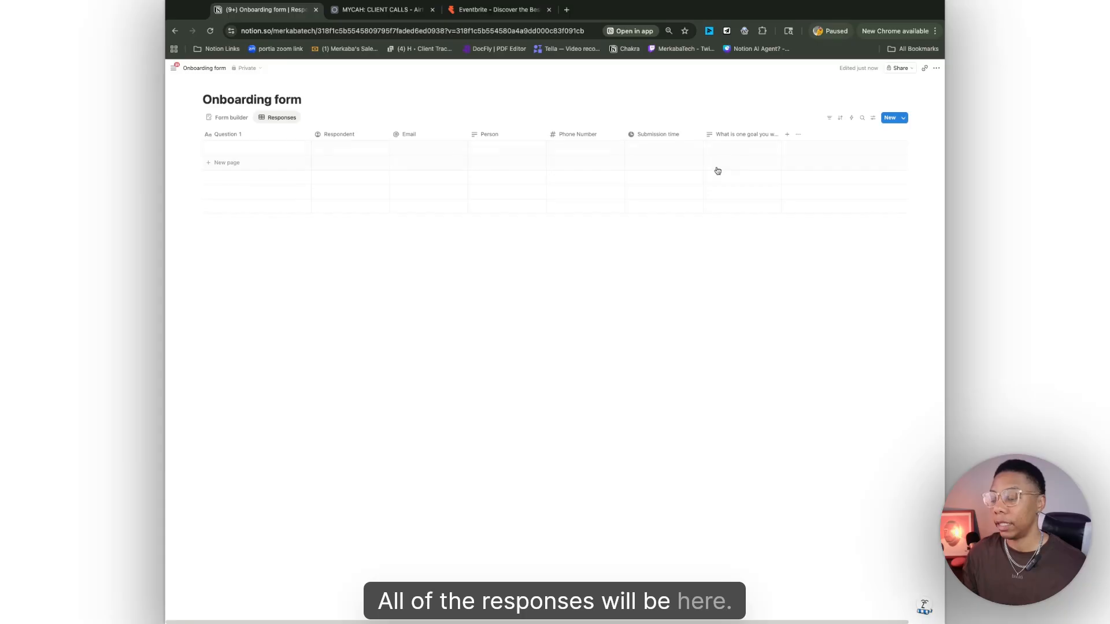
left_click(211, 121)
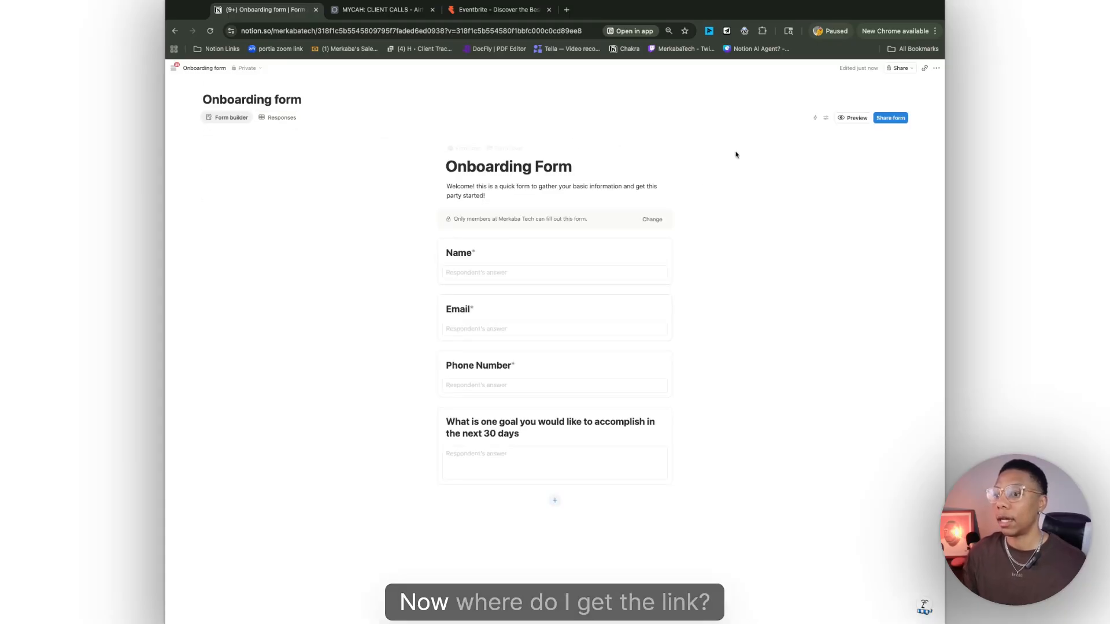
Let anyone on the web with the link fill out the form, turn off Notion branding, and copy the form link.
left_click(890, 118)
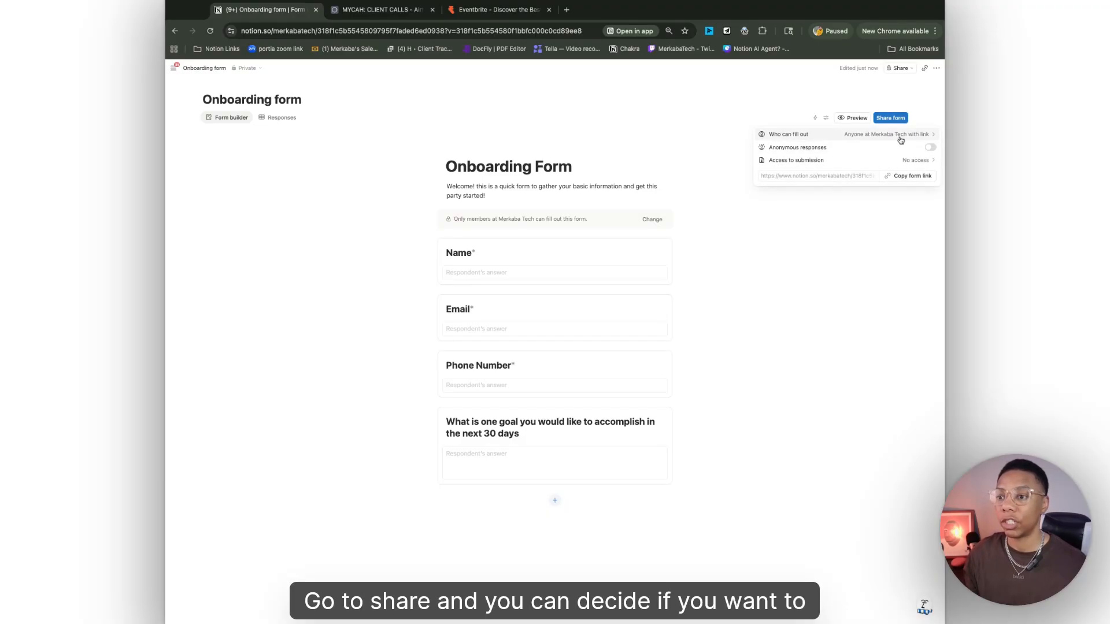
left_click(900, 135)
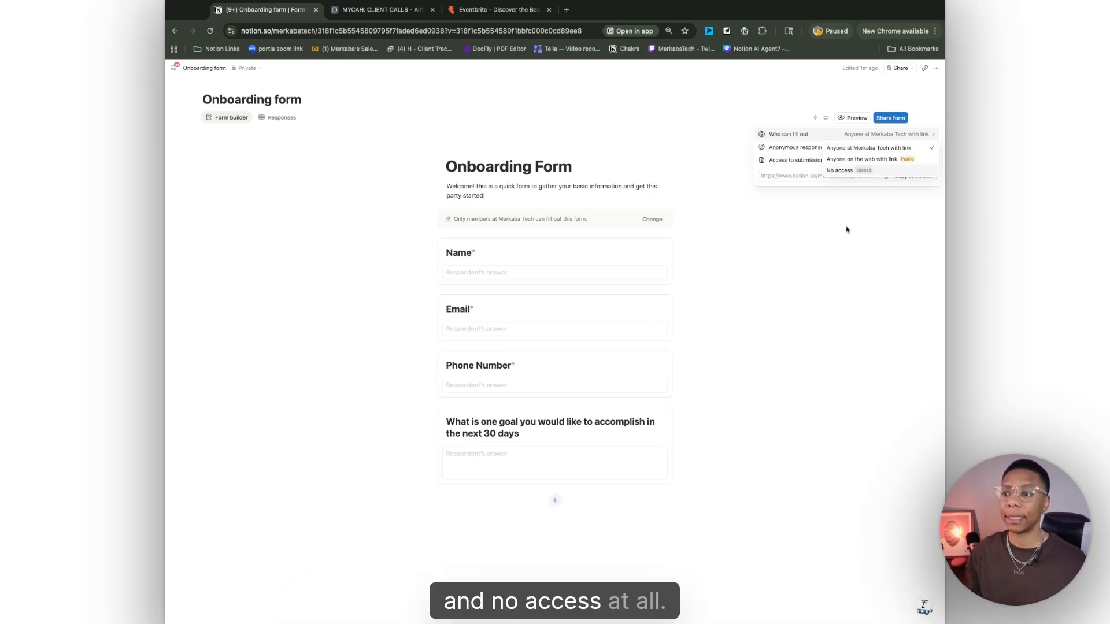
left_click(879, 160)
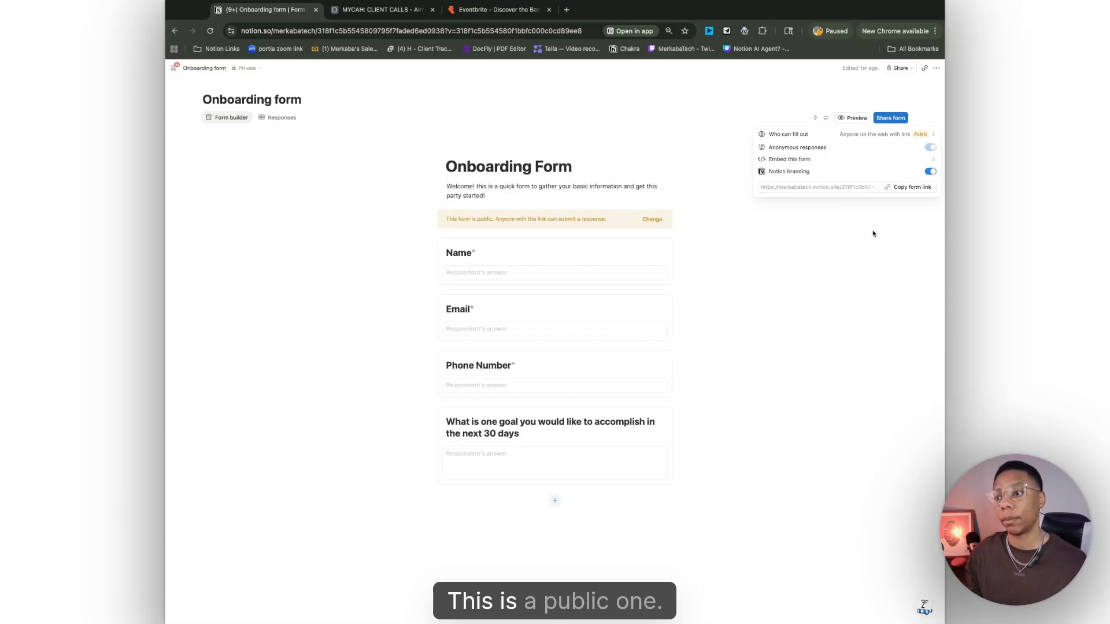
left_click(929, 171)
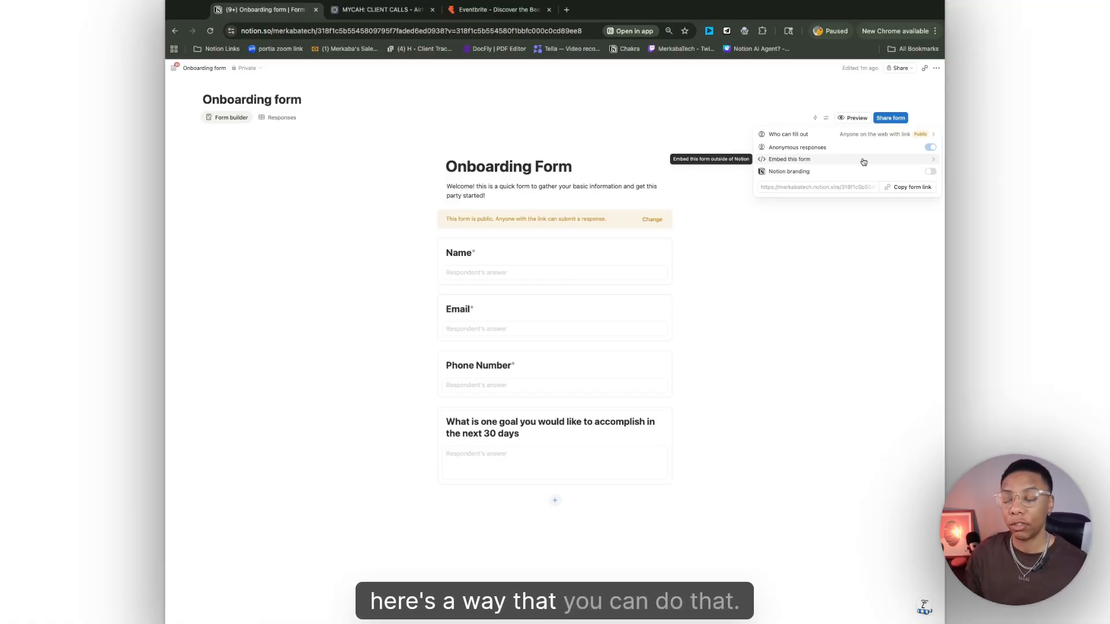
left_click(903, 190)
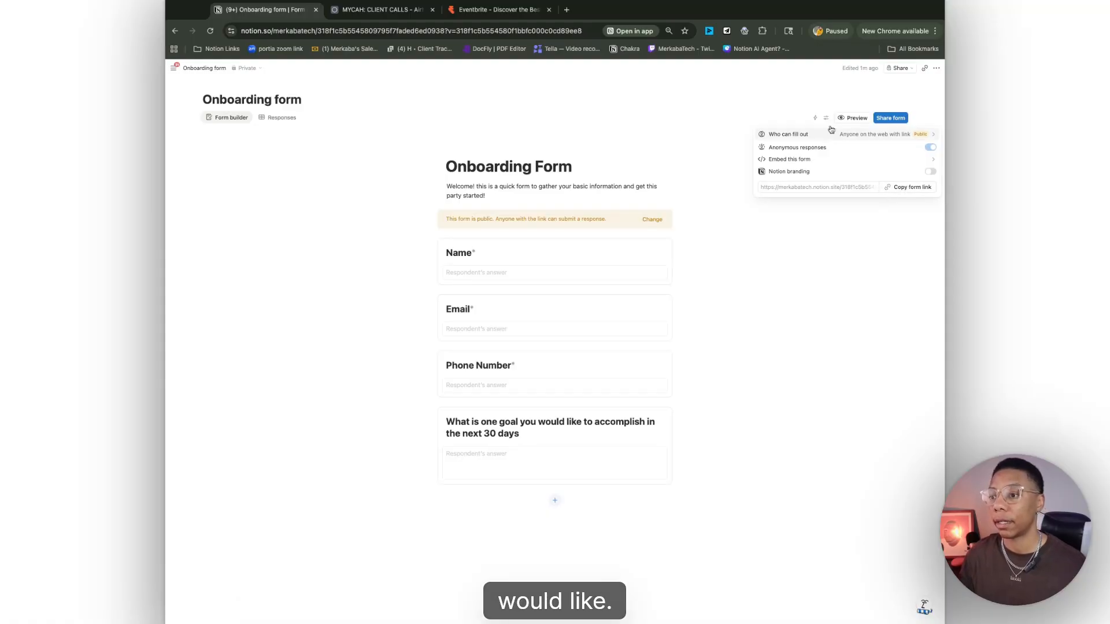
Preview the public version of the onboarding form and return to the form builder.
left_click(855, 118)
left_click(854, 119)
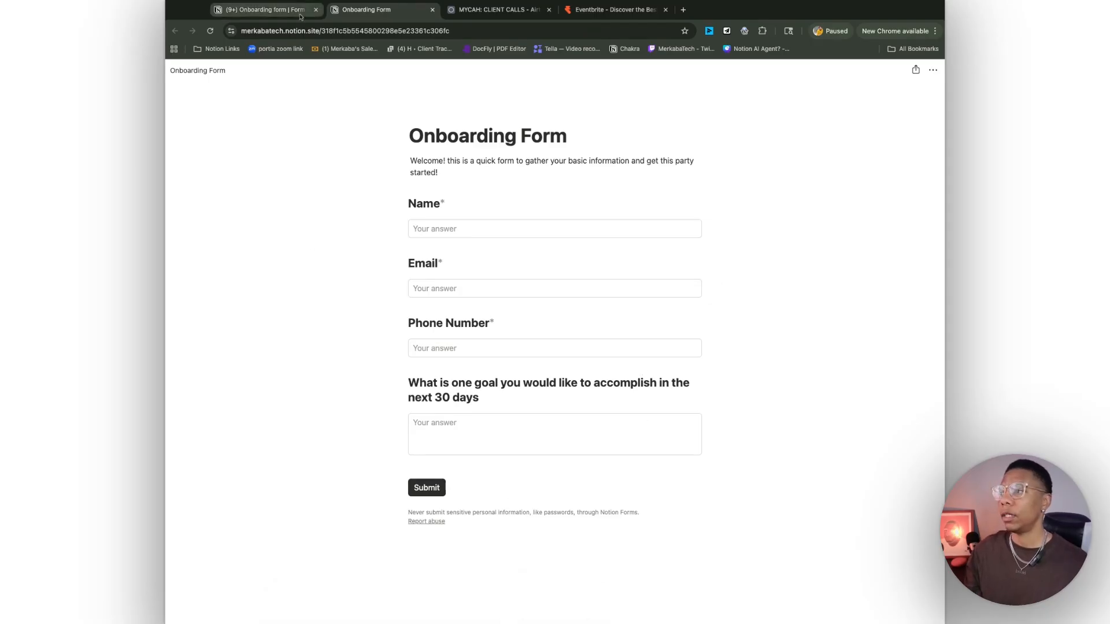
left_click(263, 10)
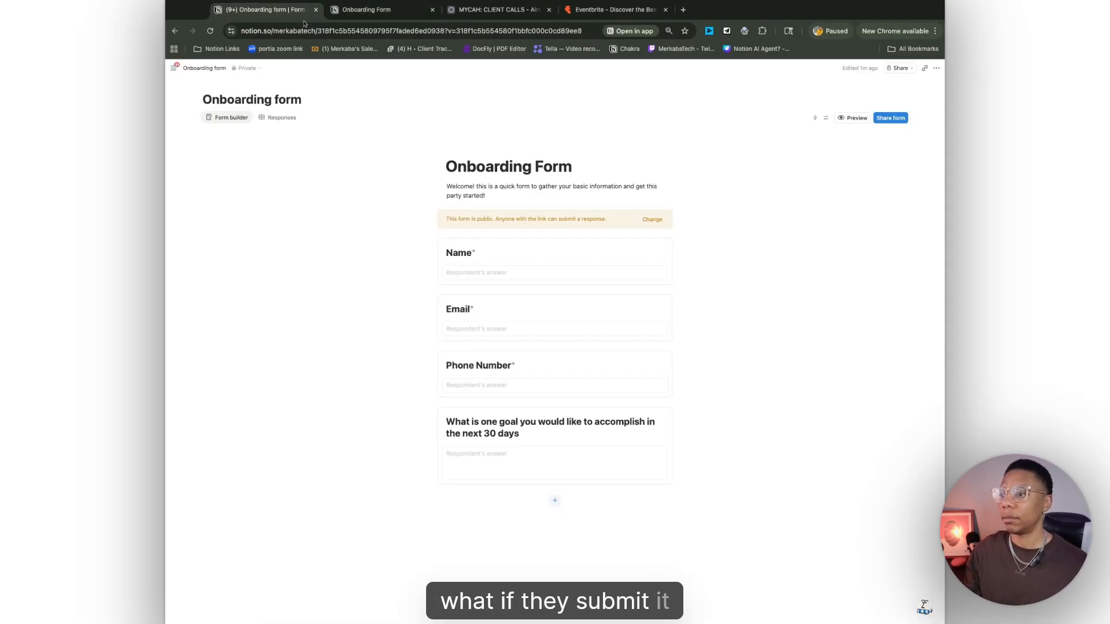
Look at the trigger and action options of a new automation for the form, leaving it without creating one.
left_click(830, 119)
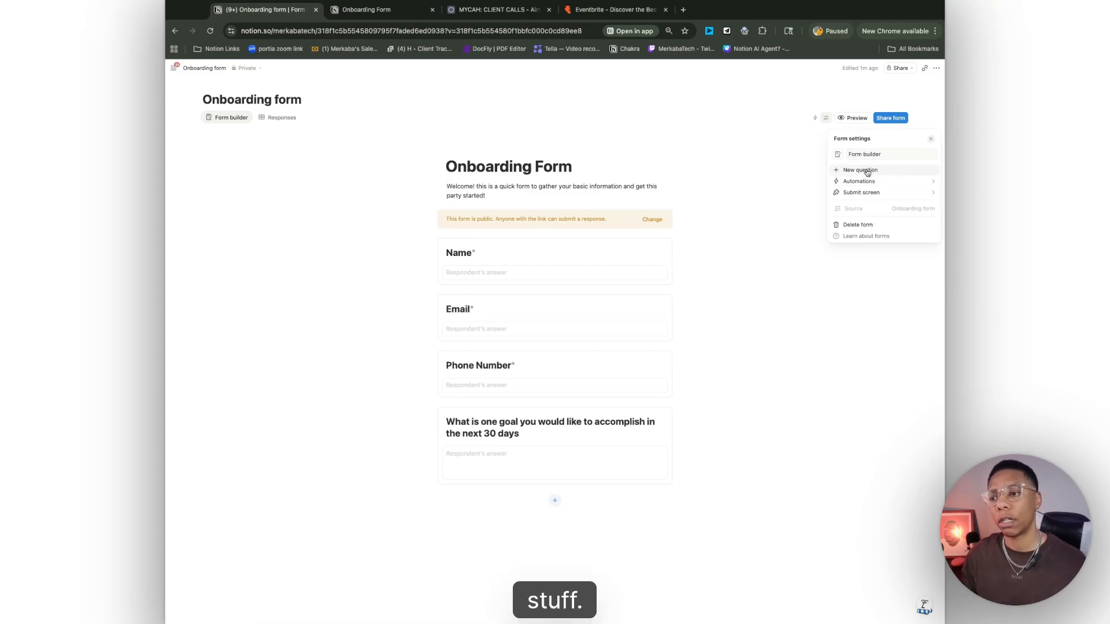
left_click(864, 182)
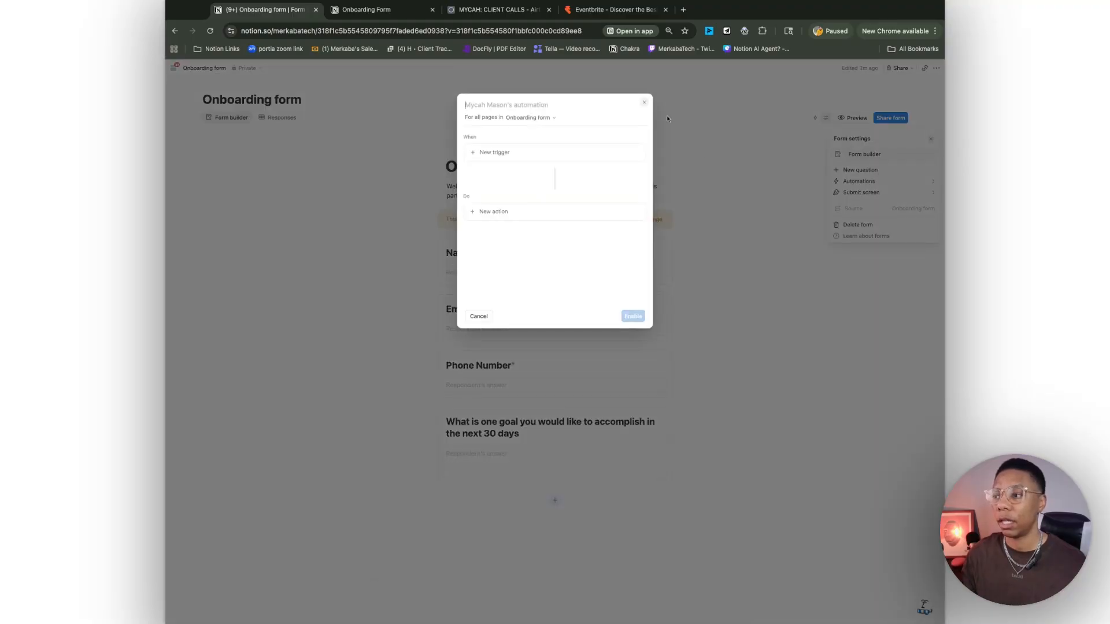
left_click(645, 105)
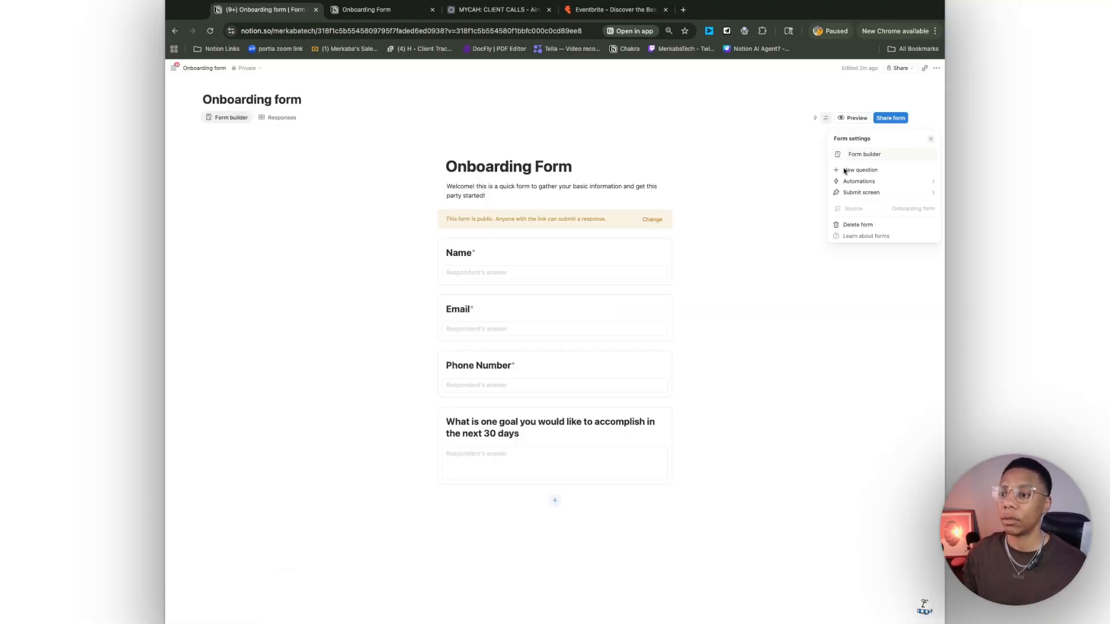
Make the submit button Blue with the text "Book Call" and set the confirmation title to "Click Link Below To Book Call".
left_click(874, 195)
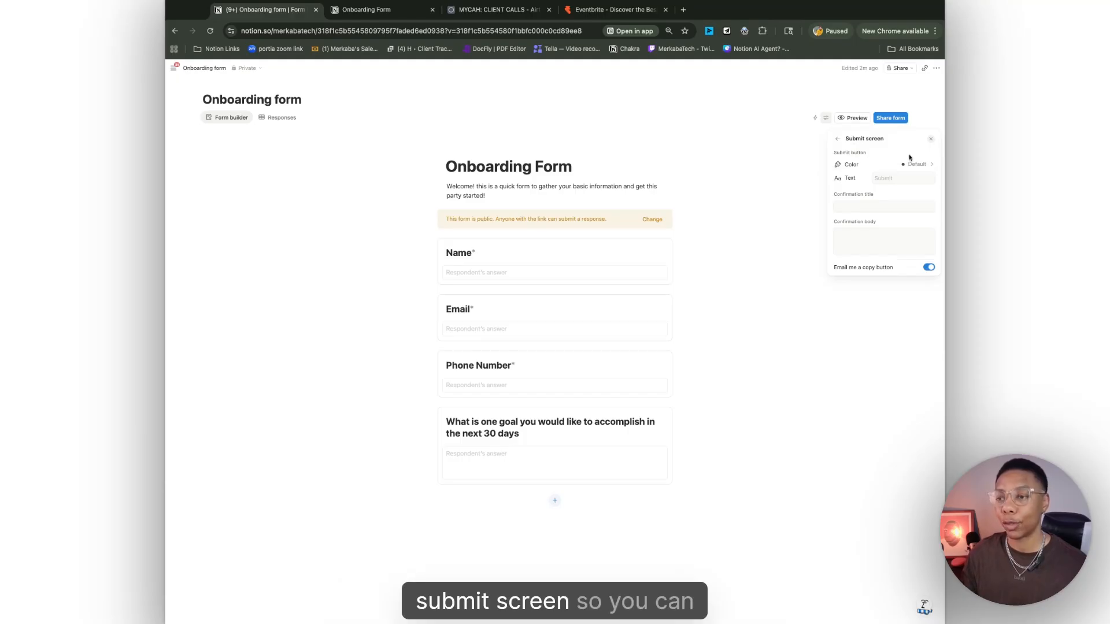
left_click(915, 164)
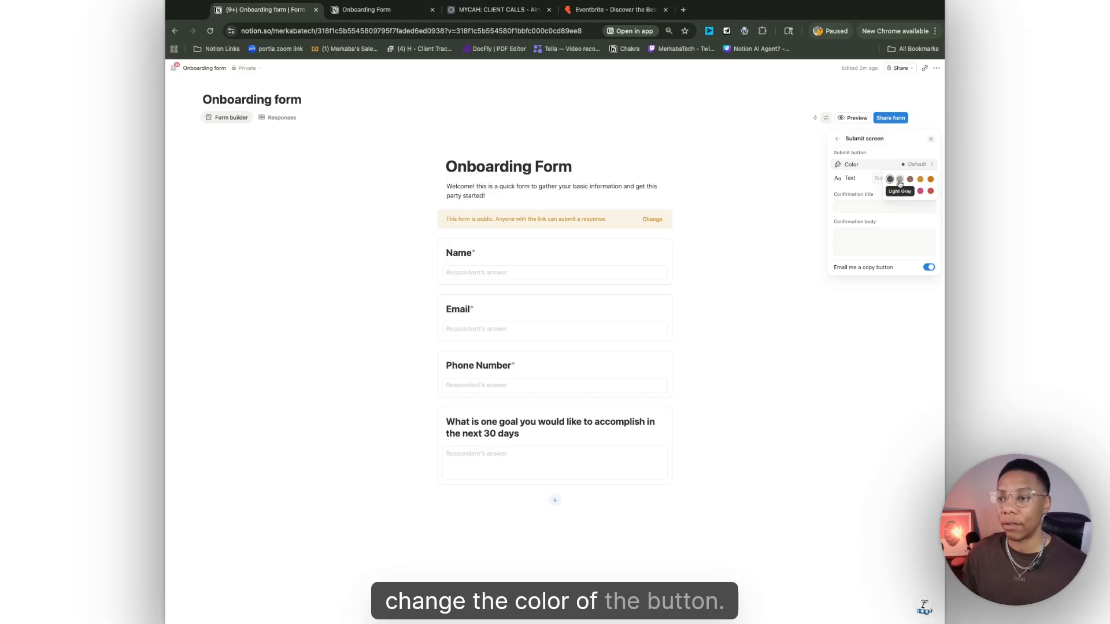
left_click(902, 192)
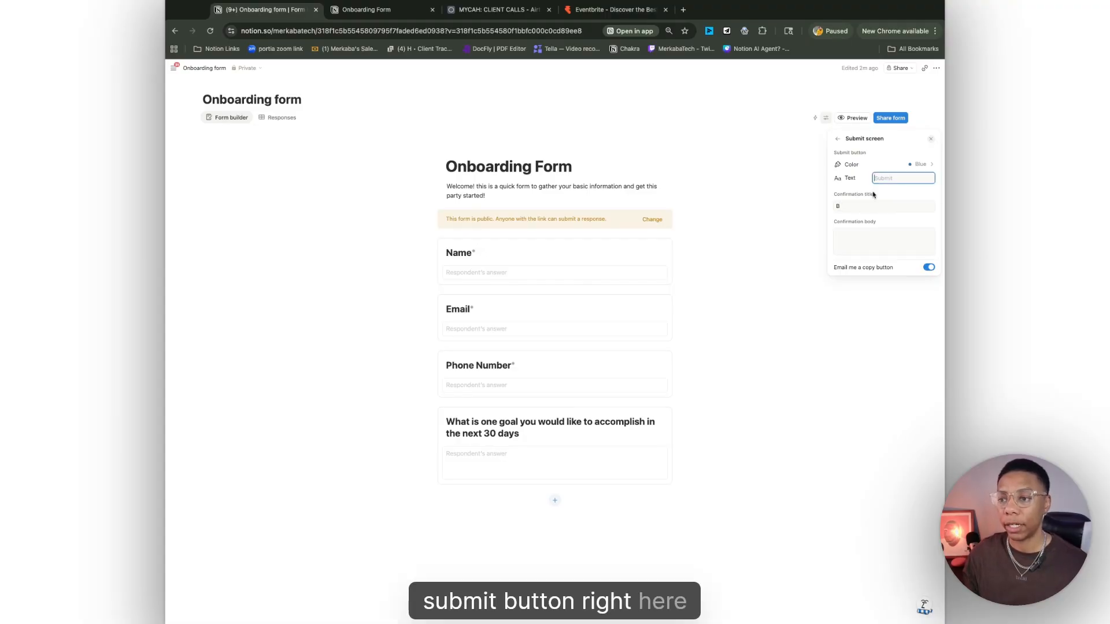
left_click(843, 208)
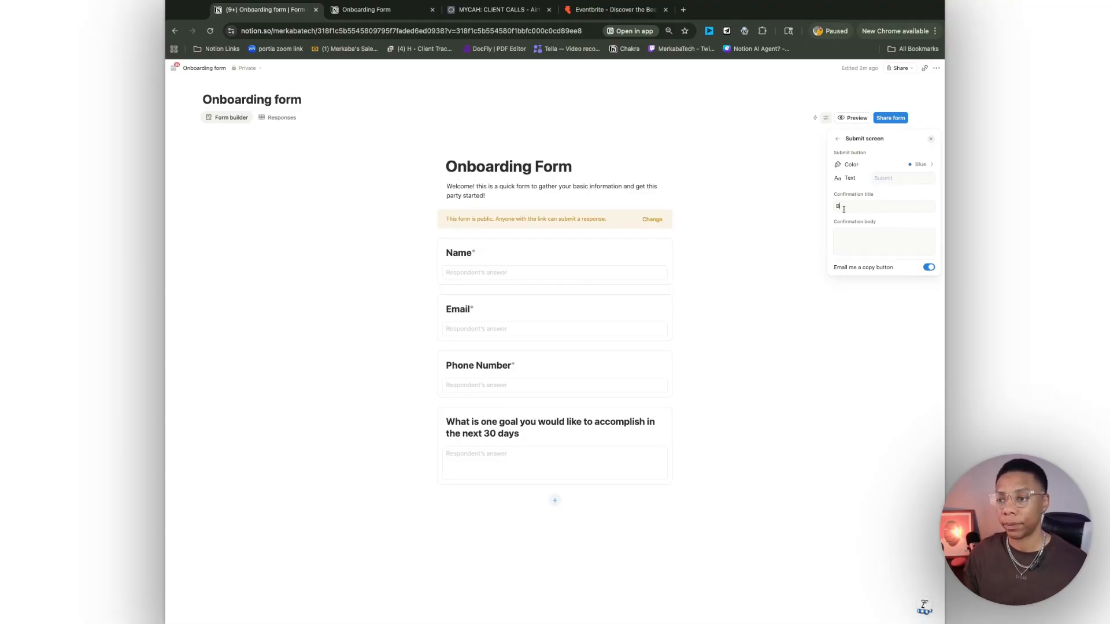
left_click(891, 178)
type("boo")
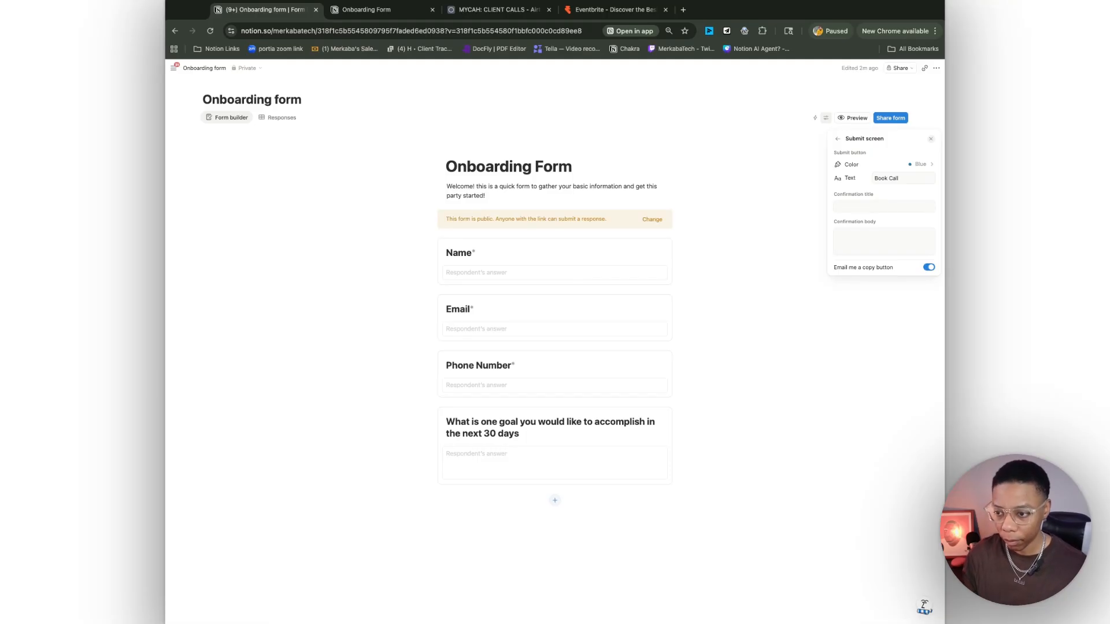
type("Click Link Below To Book Call")
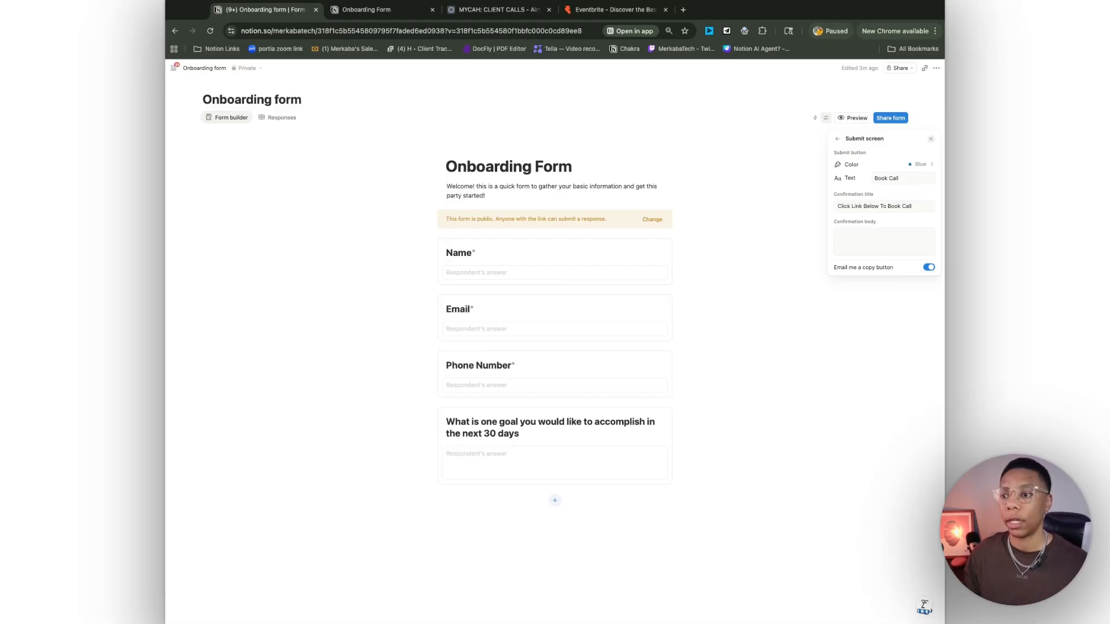
Paste the onboarding booking link into the submit screen's confirmation body and turn off the Email me a copy button.
left_click(856, 244)
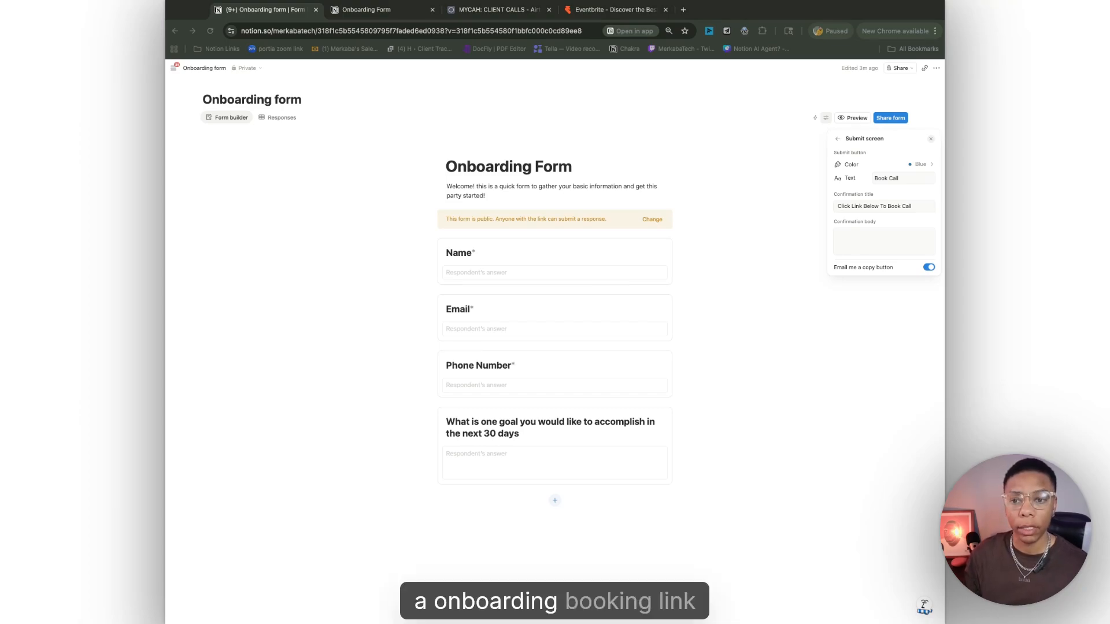
left_click(907, 247)
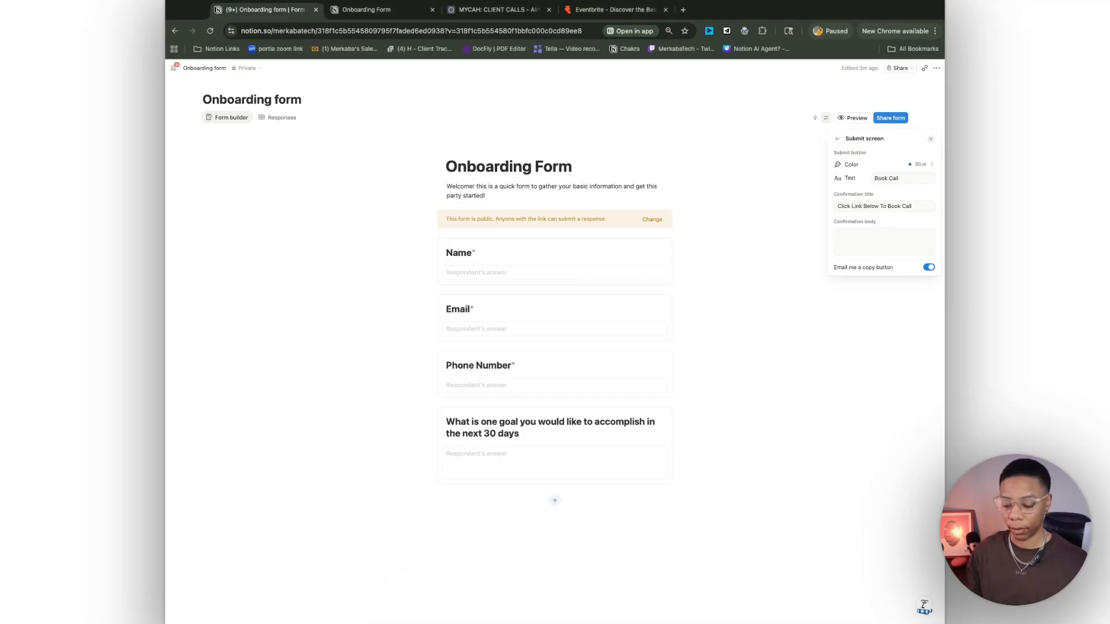
key("super+v")
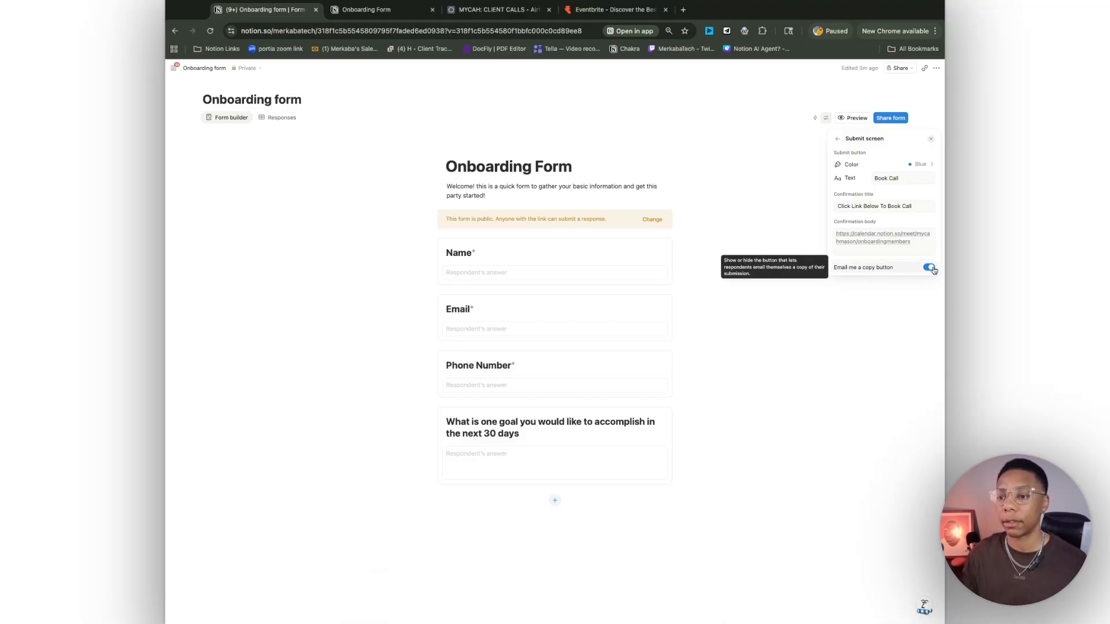
left_click(841, 140)
left_click(862, 310)
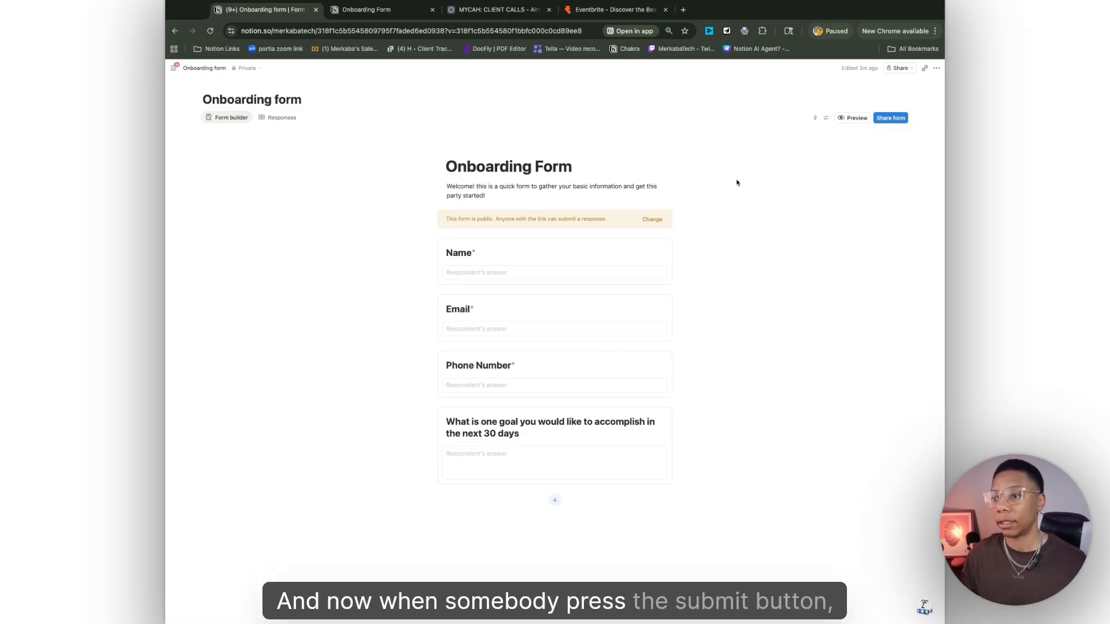
Copy the form's public link and load it in the browser tab that holds the form preview.
left_click(891, 118)
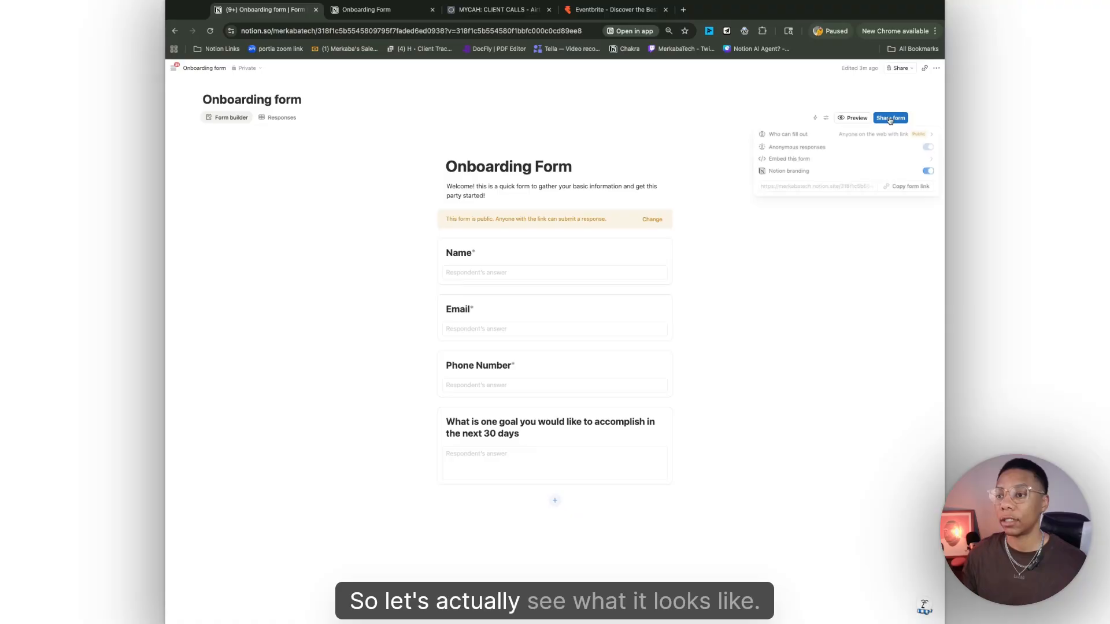
left_click(917, 186)
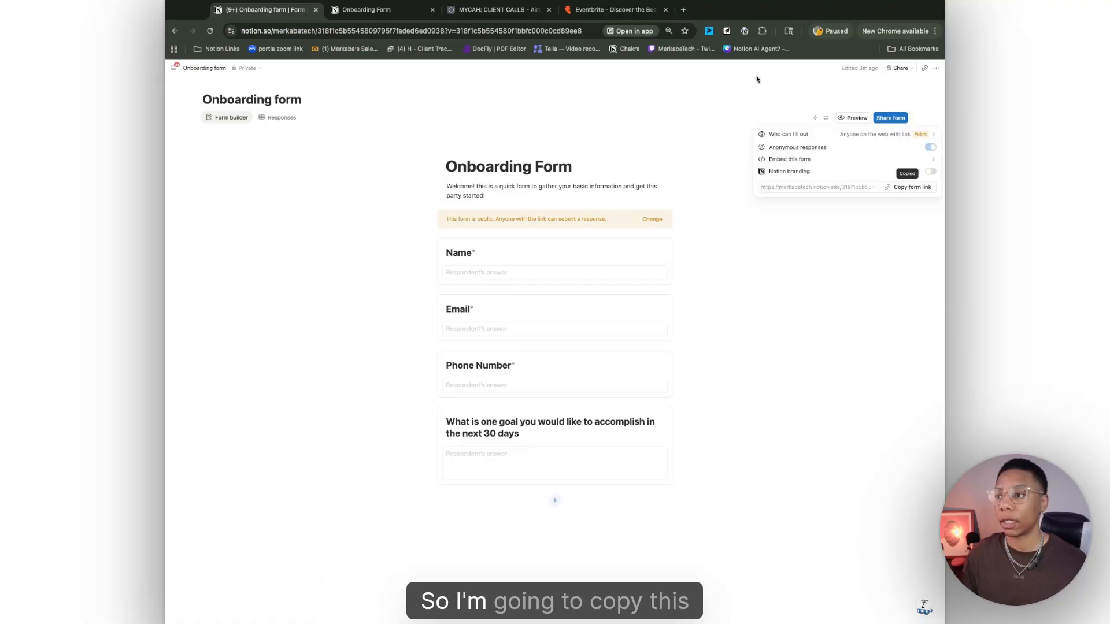
left_click(376, 9)
left_click(384, 29)
key("ctrl+v")
key("Return")
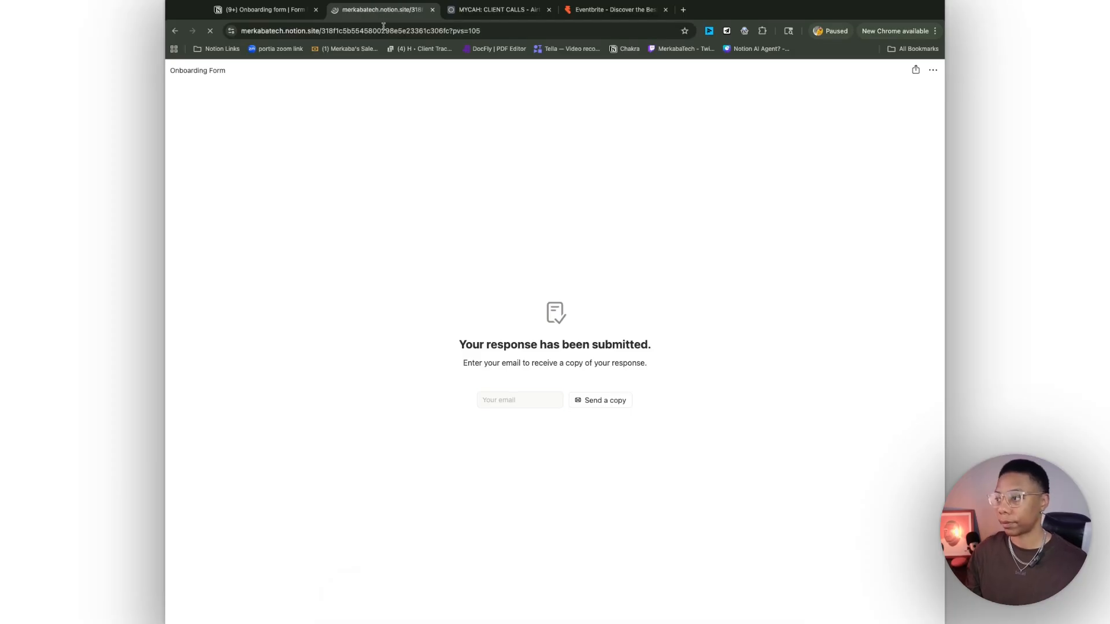
Fill in a name, test email and placeholder phone number, answer the 30-day goal question with "test", and submit the form.
left_click(468, 225)
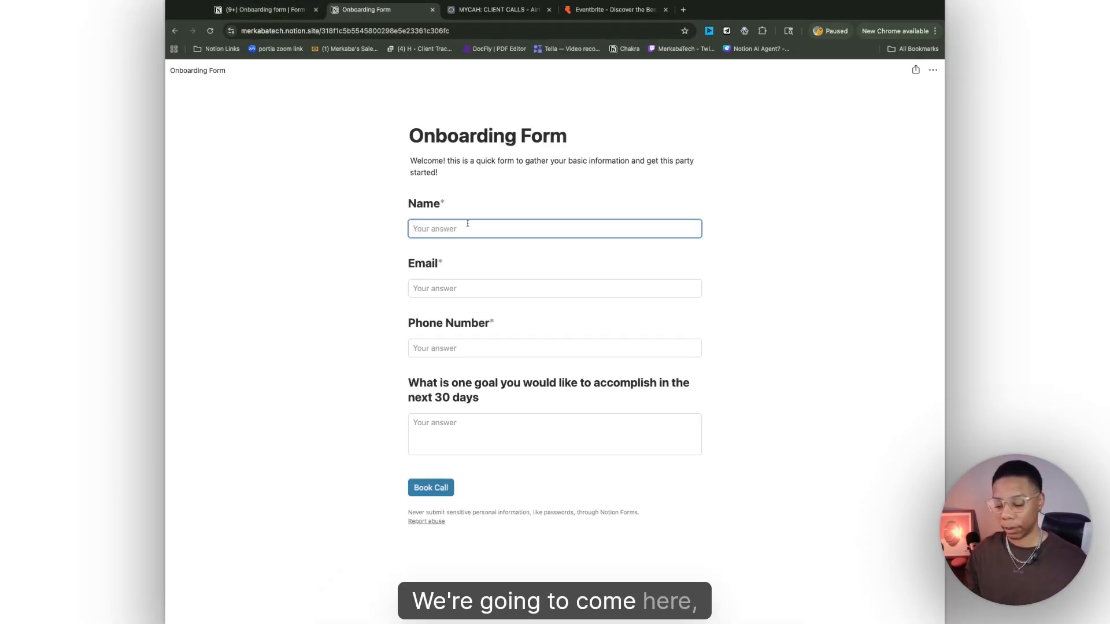
type("Mycah")
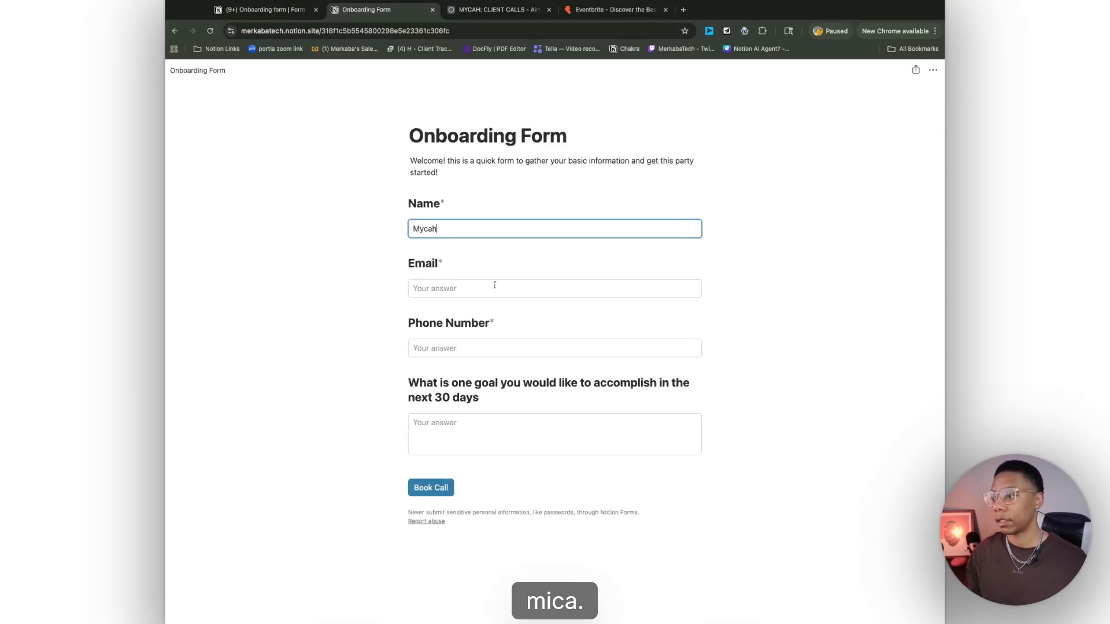
left_click(494, 285)
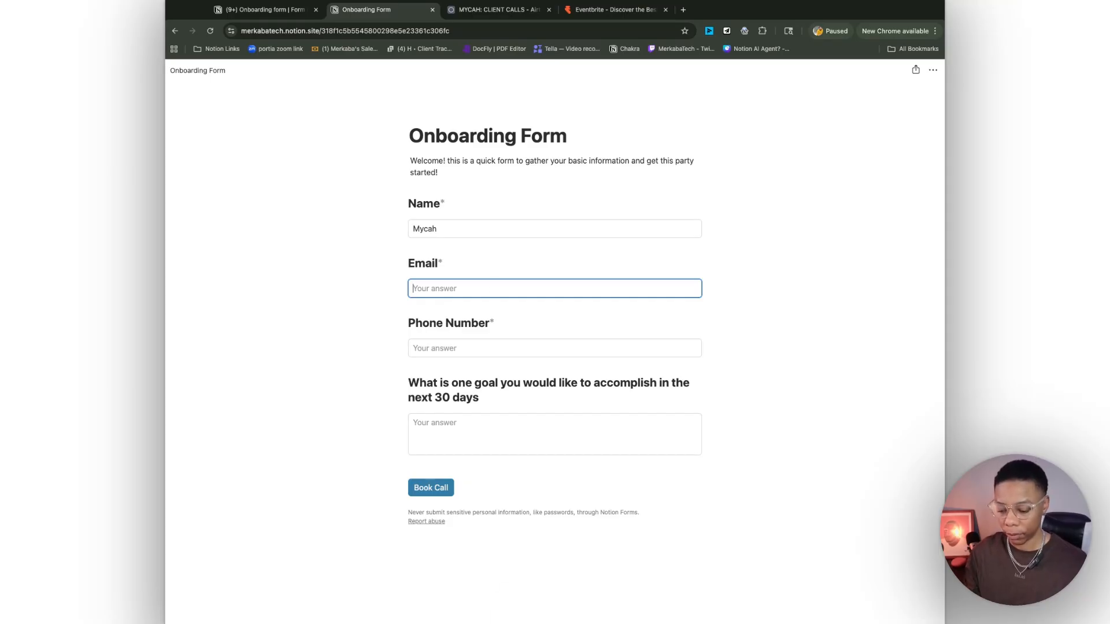
type("test@gmail.com")
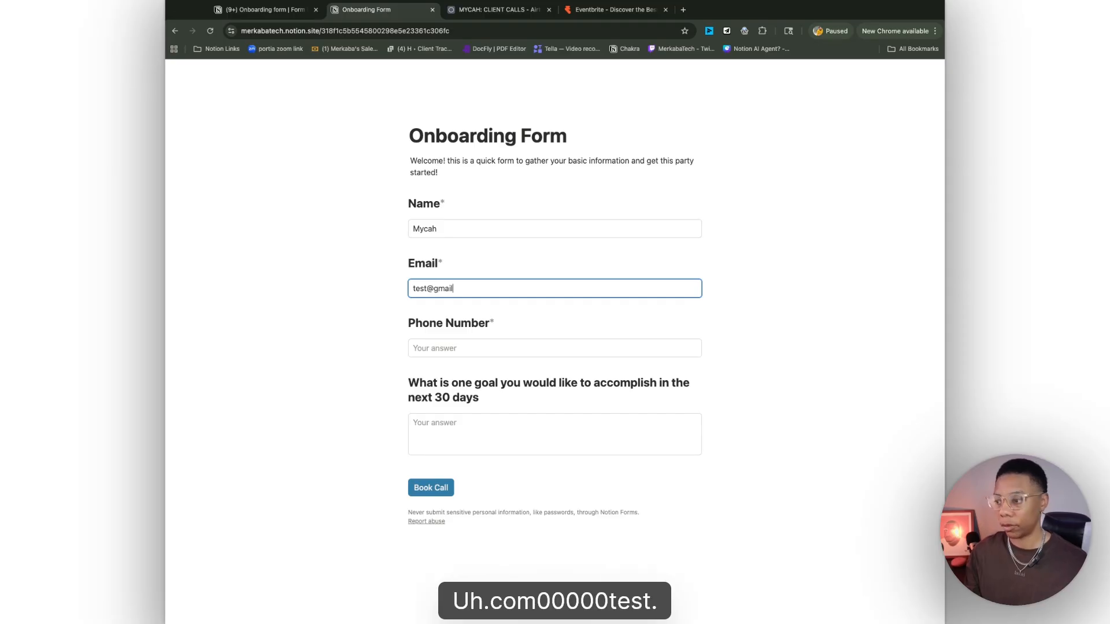
key("Tab")
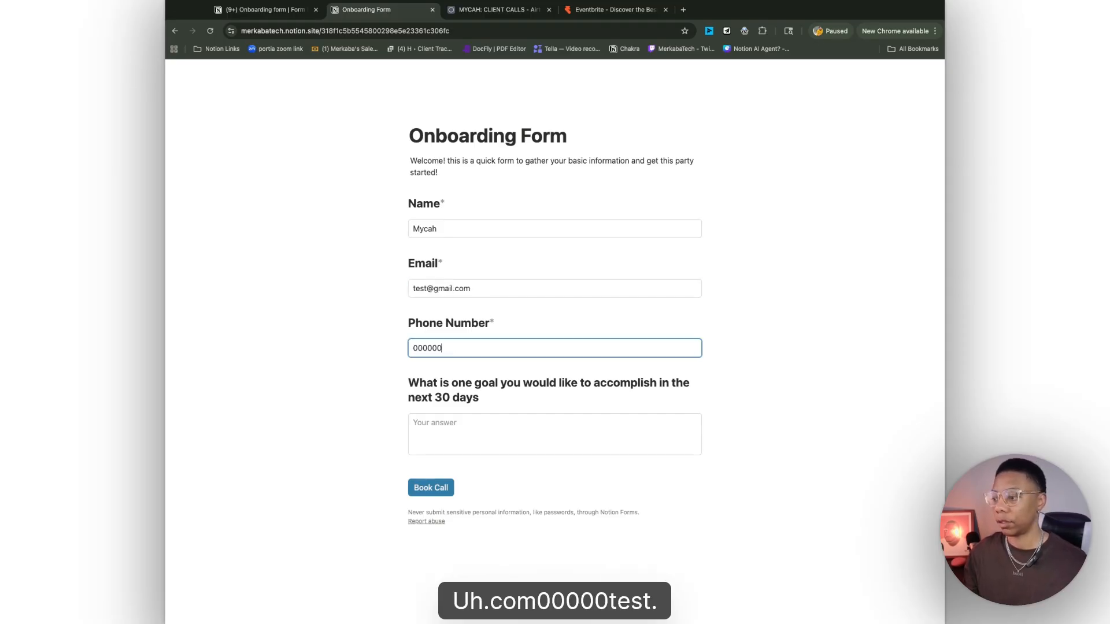
left_click(473, 431)
type("test")
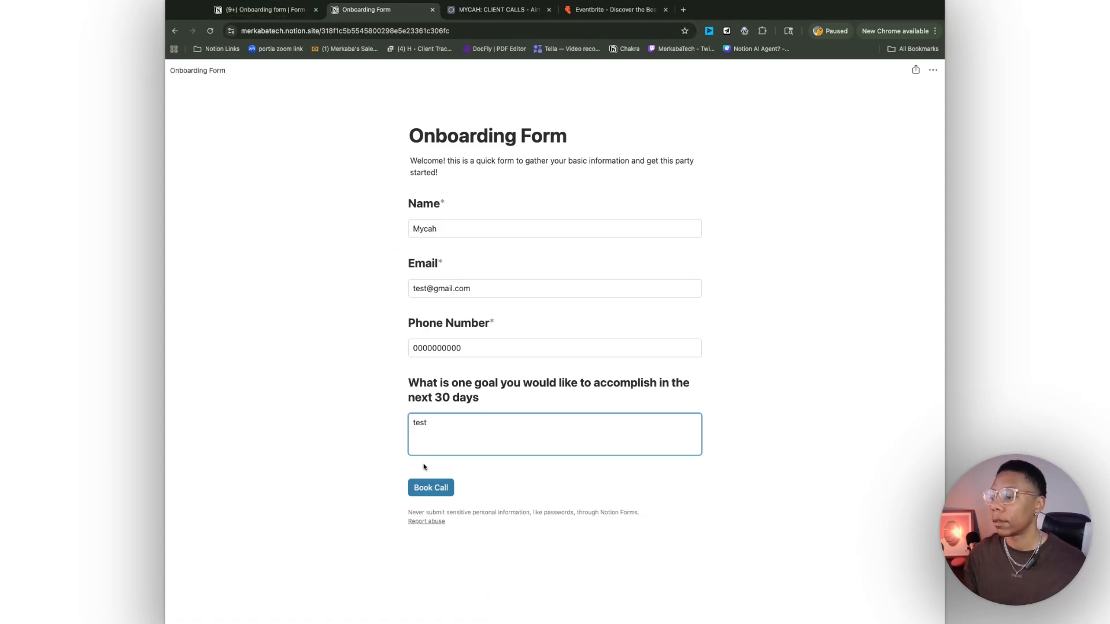
left_click(440, 490)
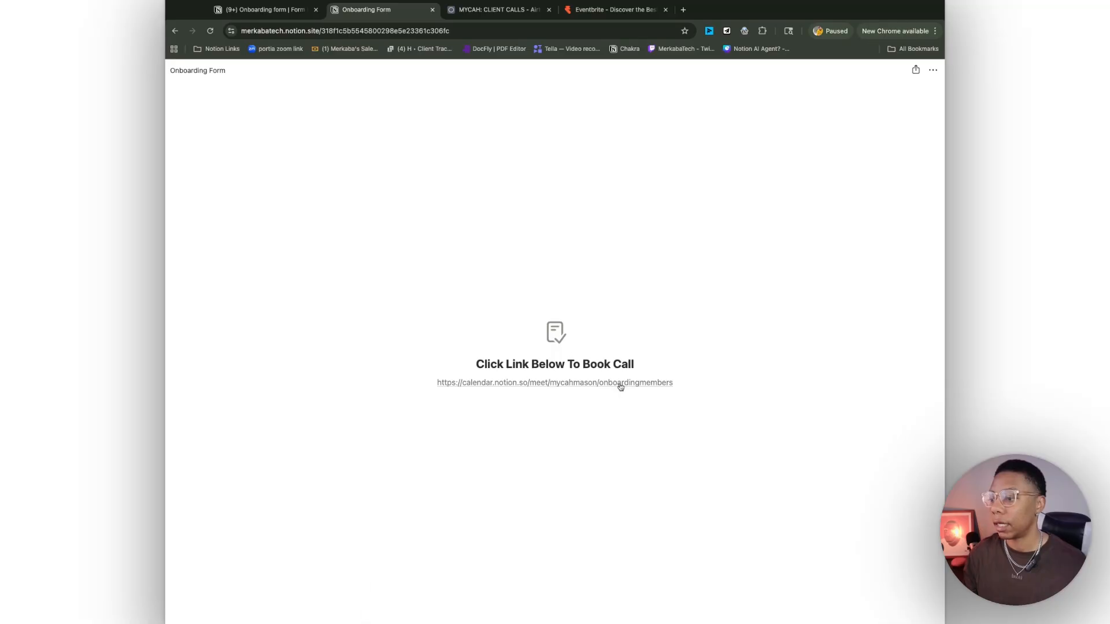
Follow the booking link on the confirmation page to check the onboarding calendar, and return to the form builder.
left_click(542, 384)
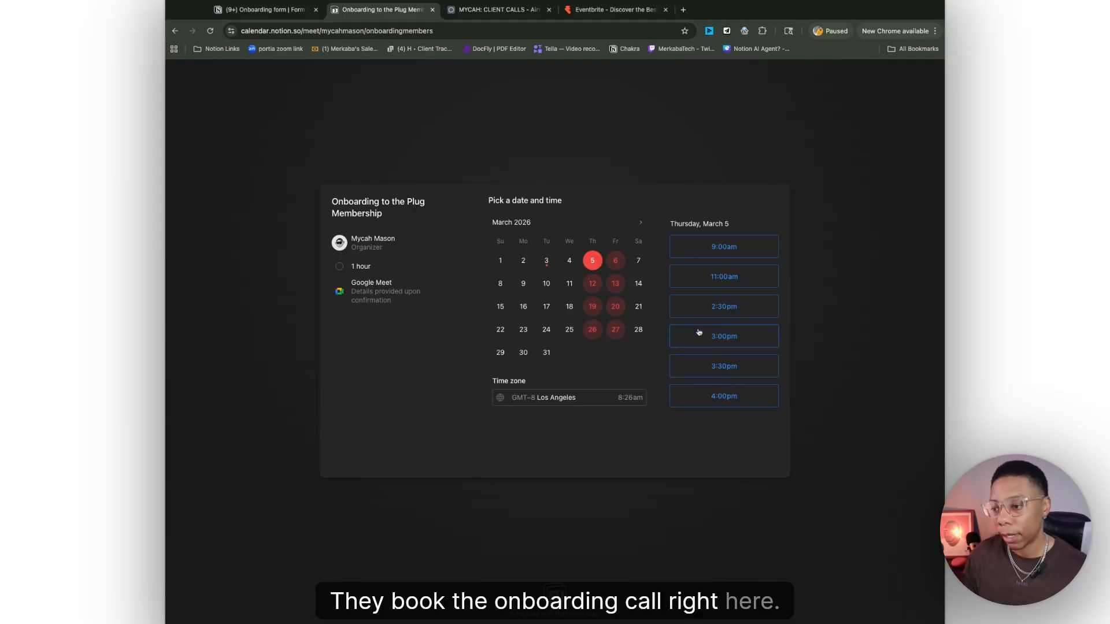
left_click(274, 16)
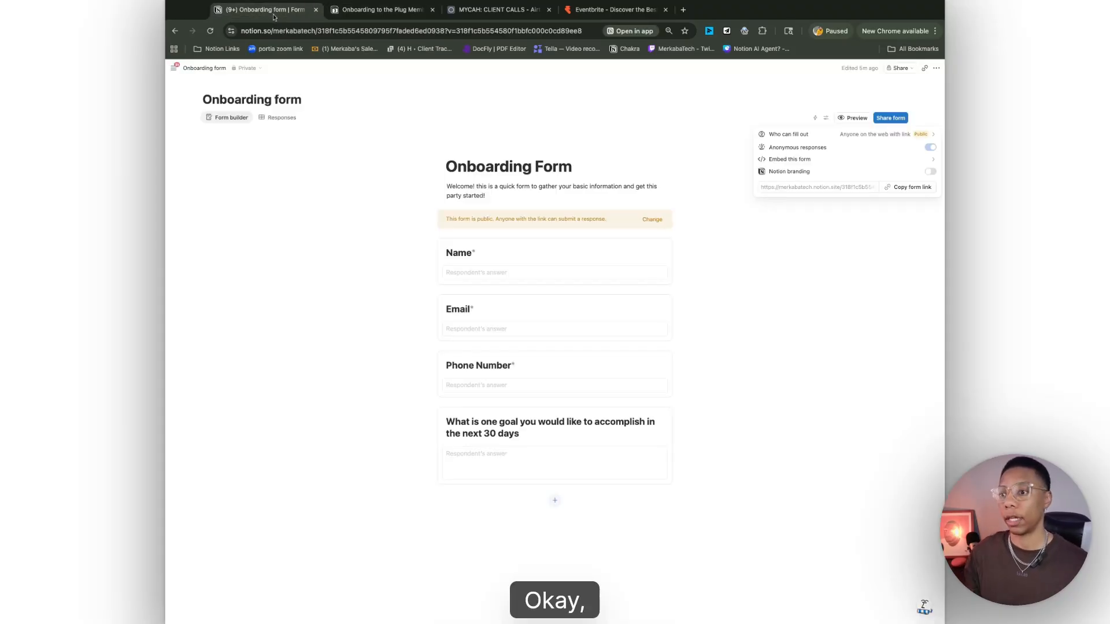
left_click(639, 137)
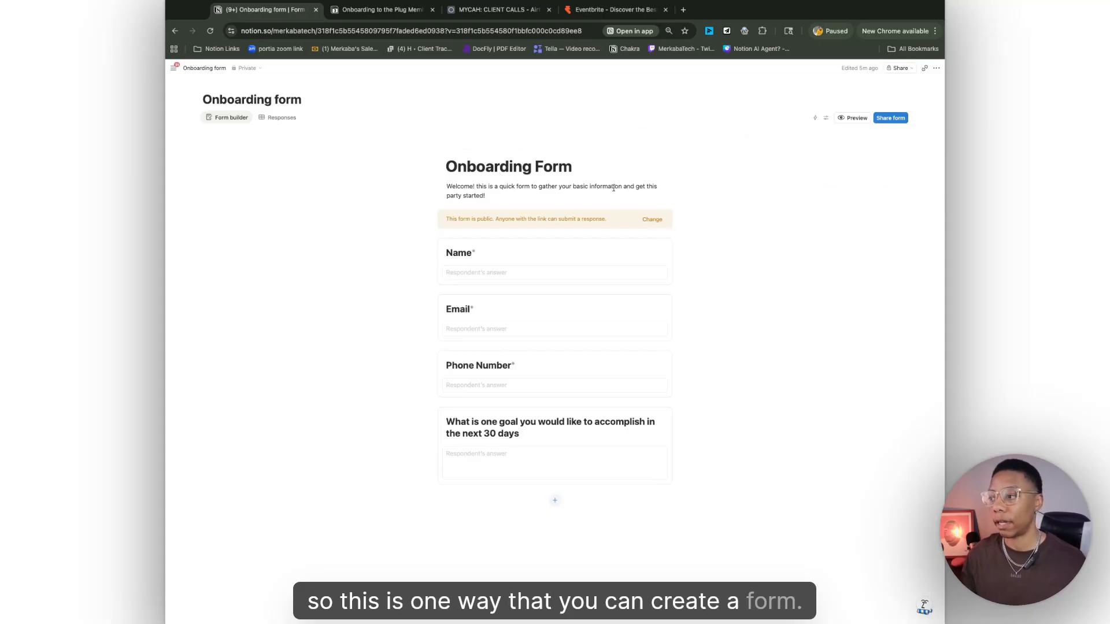
Search the workspace for "demo" and go to the Demo HQ page.
mouse_move(175, 72)
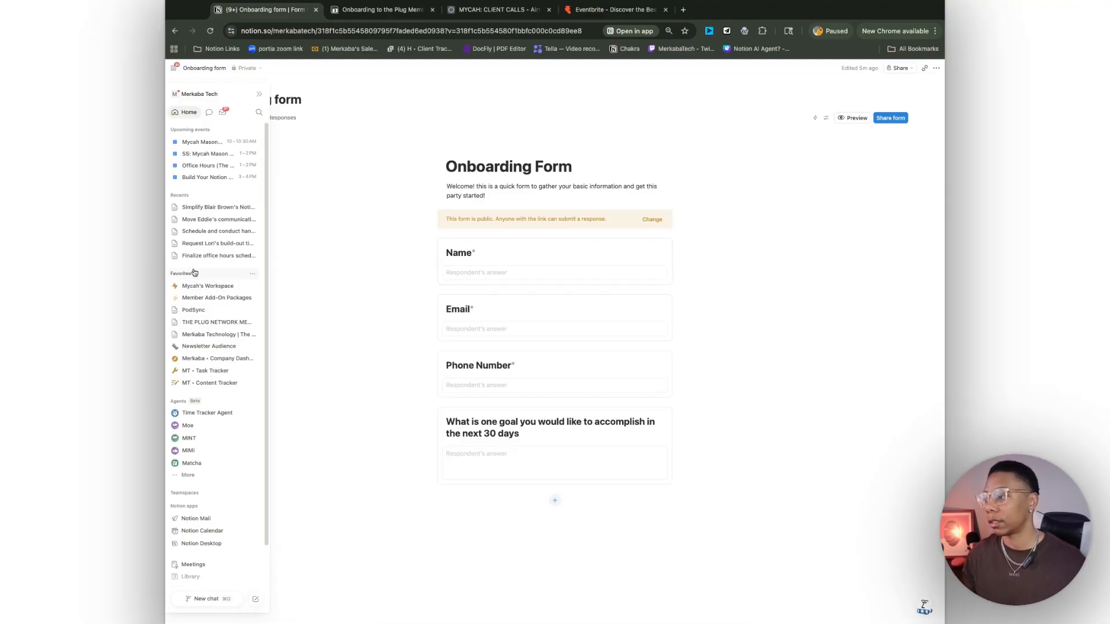
left_click(260, 113)
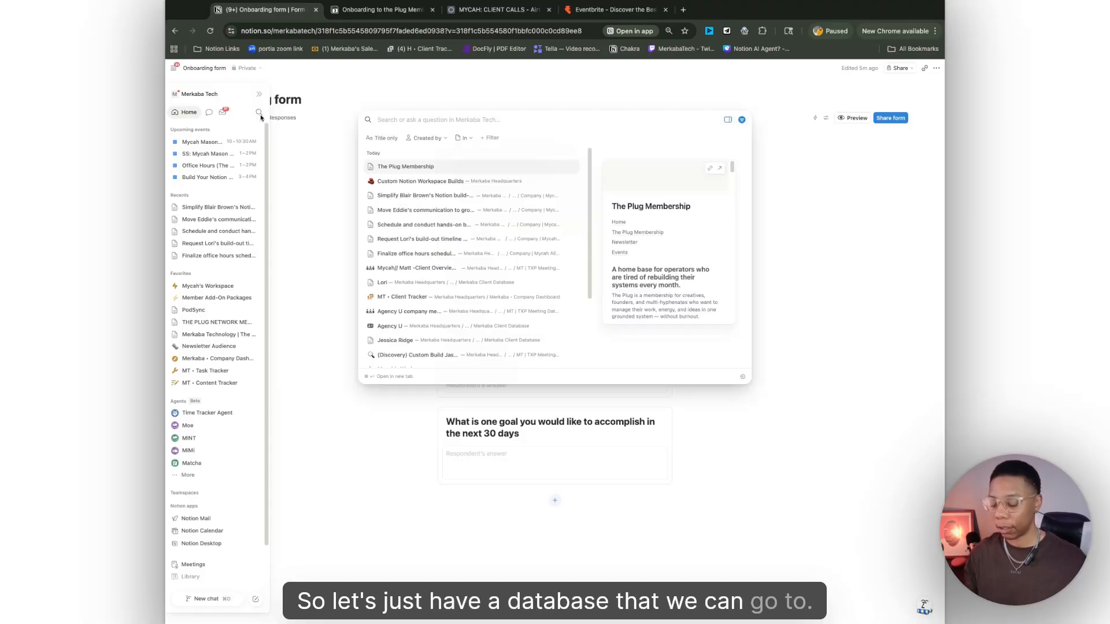
type("cle")
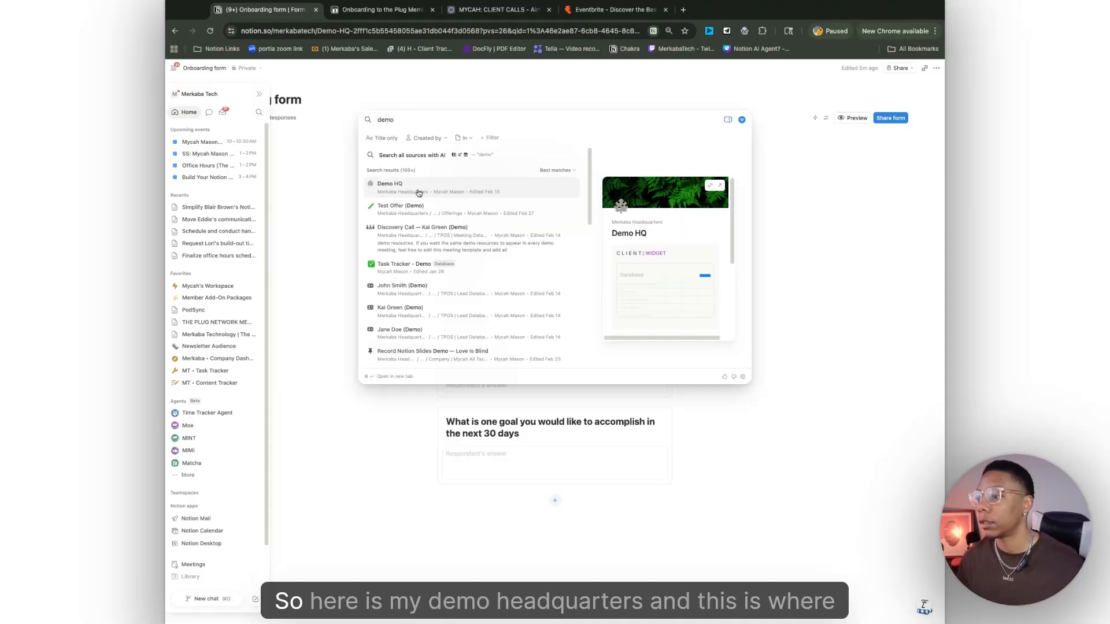
left_click(374, 181)
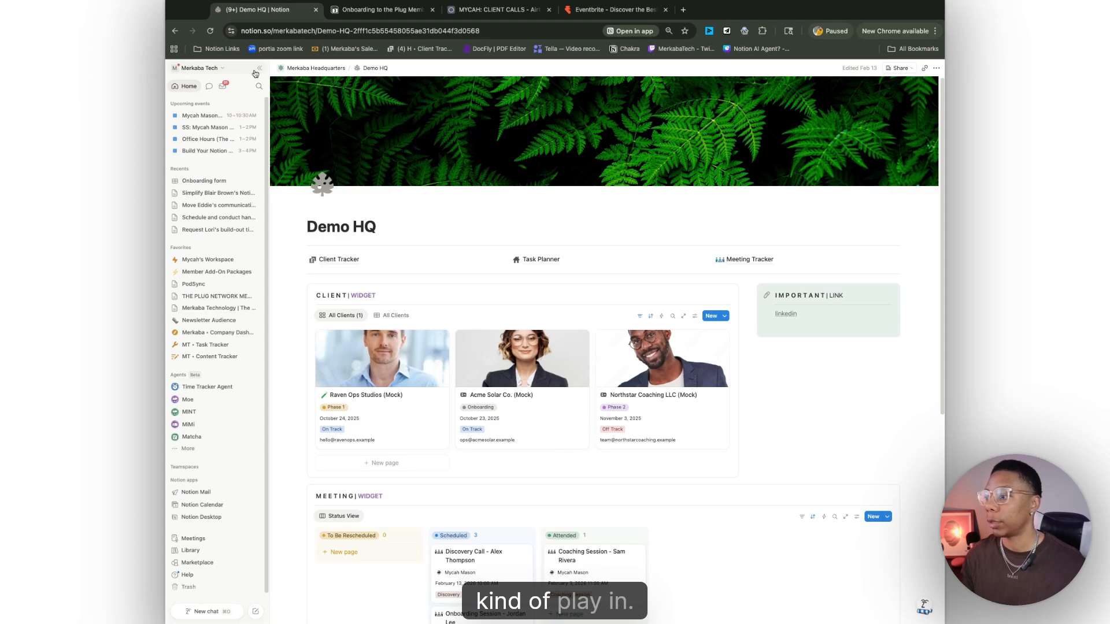
Open the Client Tracker page from Demo HQ and collapse the sidebar.
left_click(254, 71)
left_click(338, 259)
left_click(338, 259)
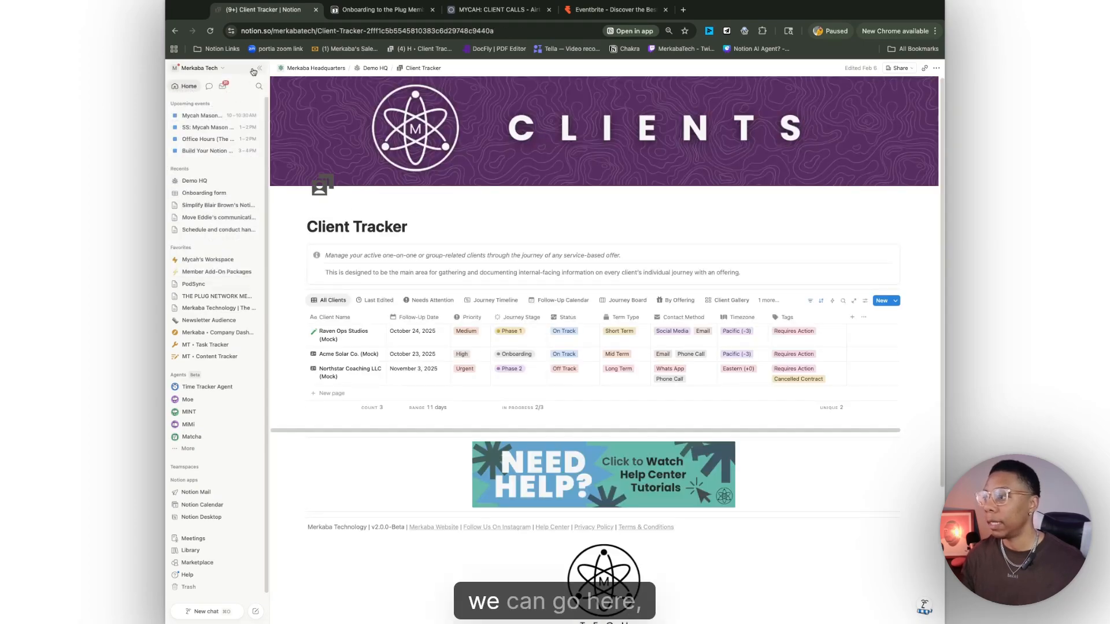
left_click(258, 72)
left_click(259, 69)
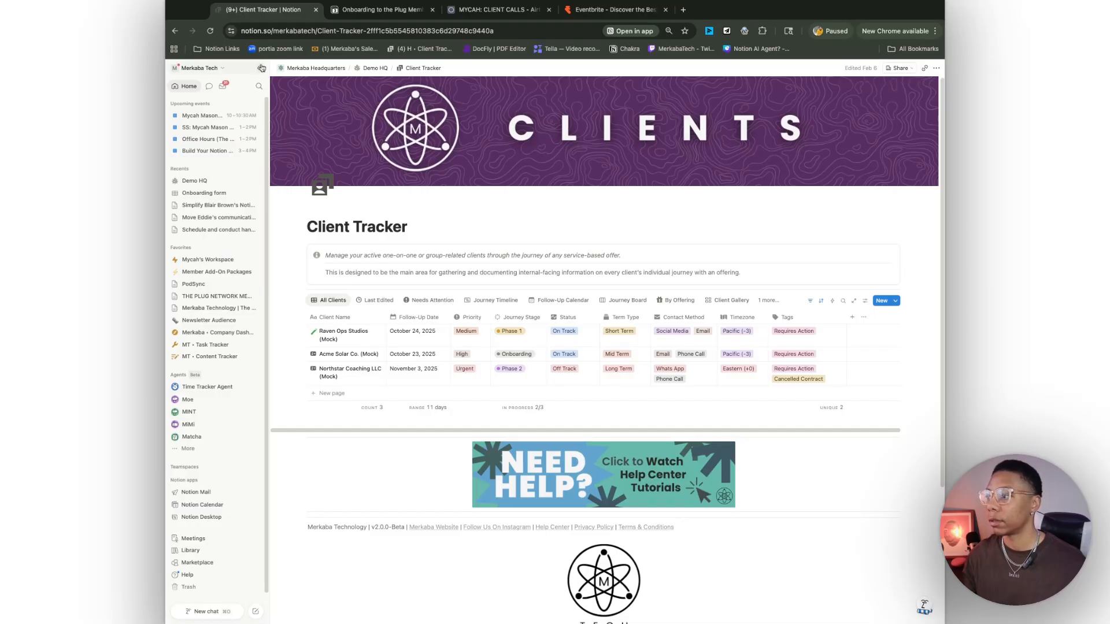
left_click(259, 68)
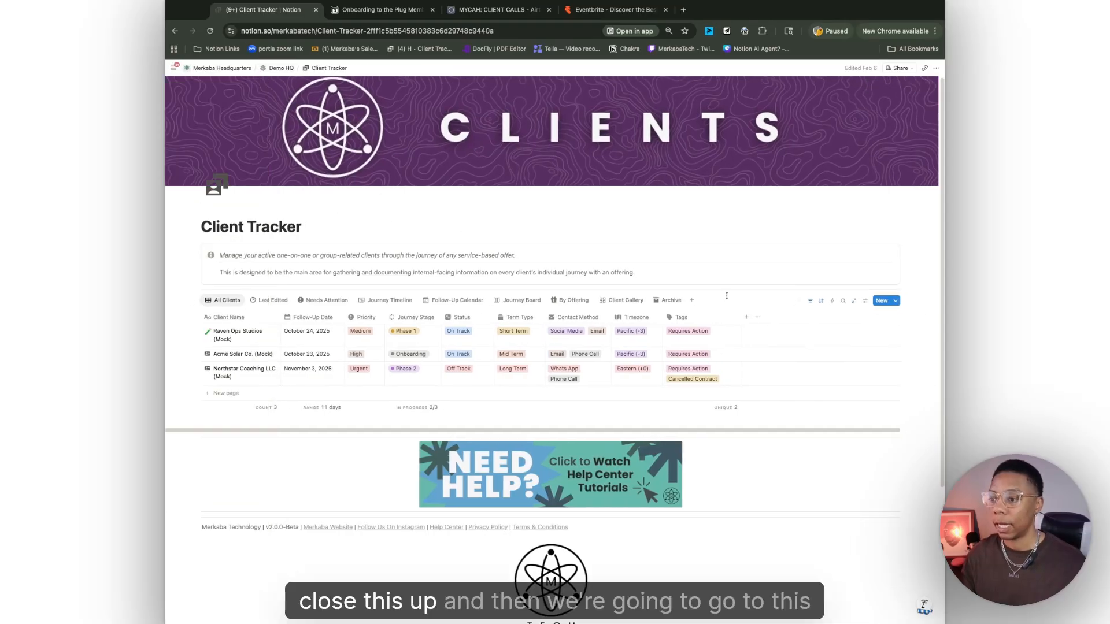
Add a form view to the Client Tracker database and auto-create 16 questions from its existing properties.
left_click(692, 300)
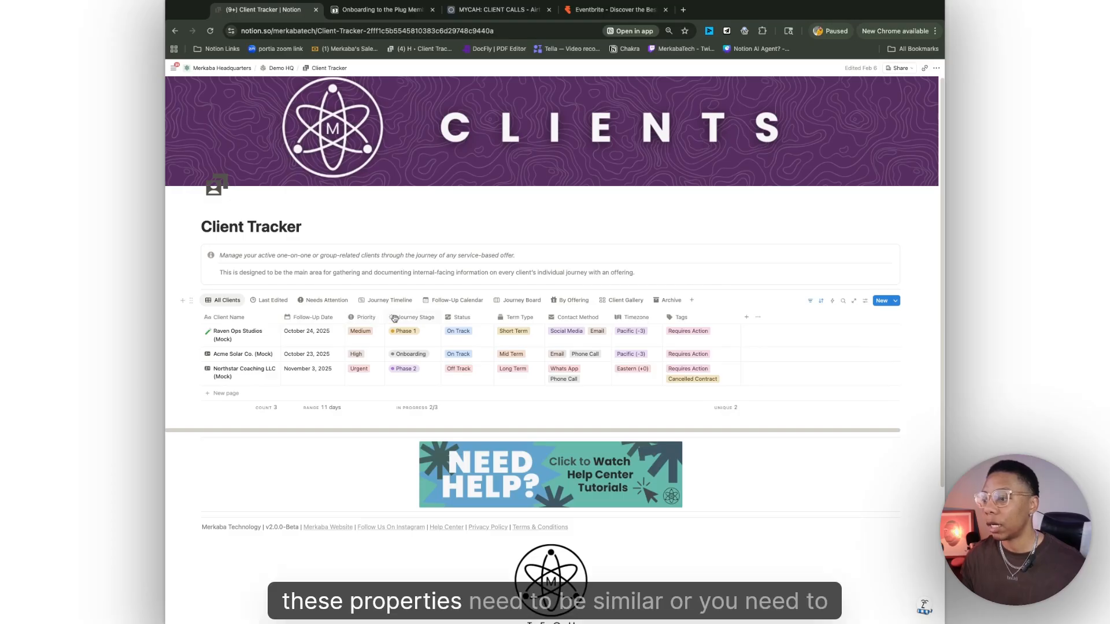
left_click(691, 300)
left_click(850, 358)
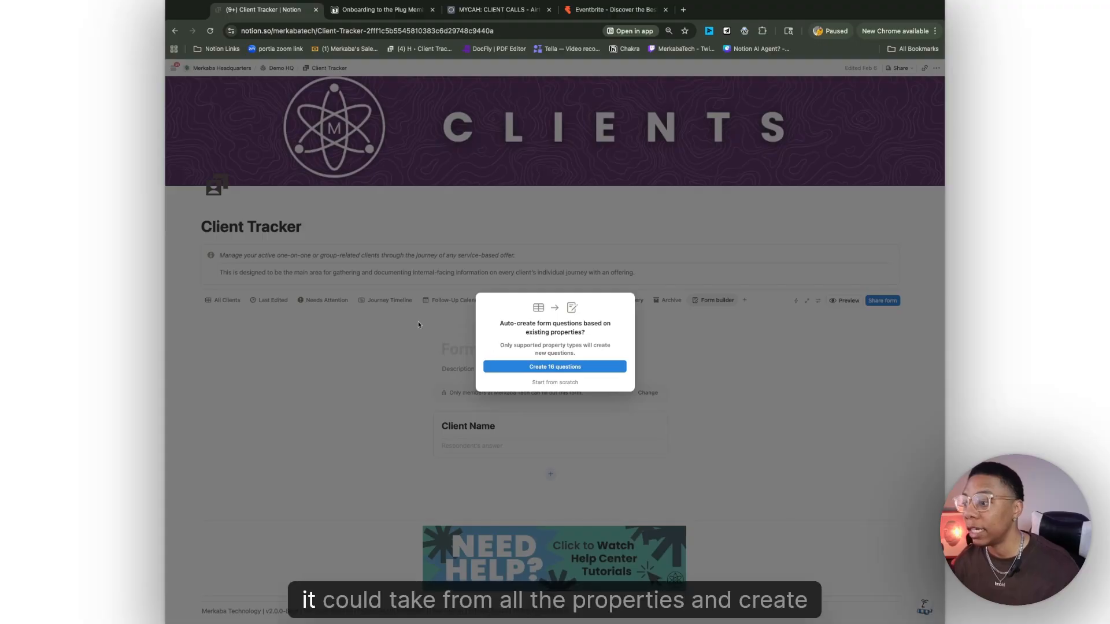
left_click(560, 367)
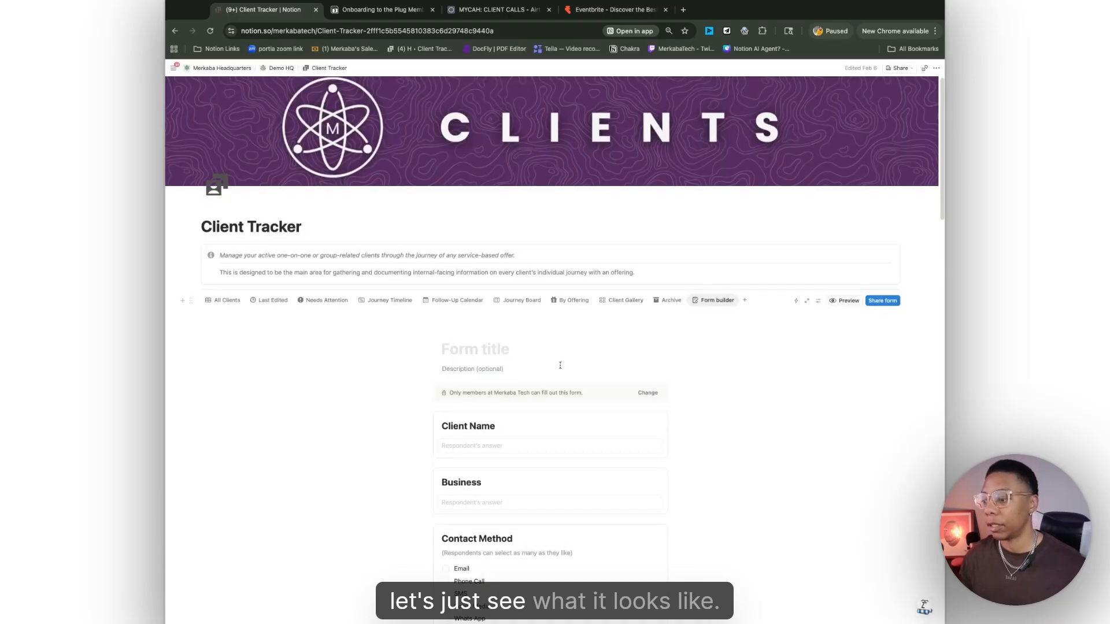
Delete the Tags and Term Type questions from the form.
scroll(523, 302, "down", 2)
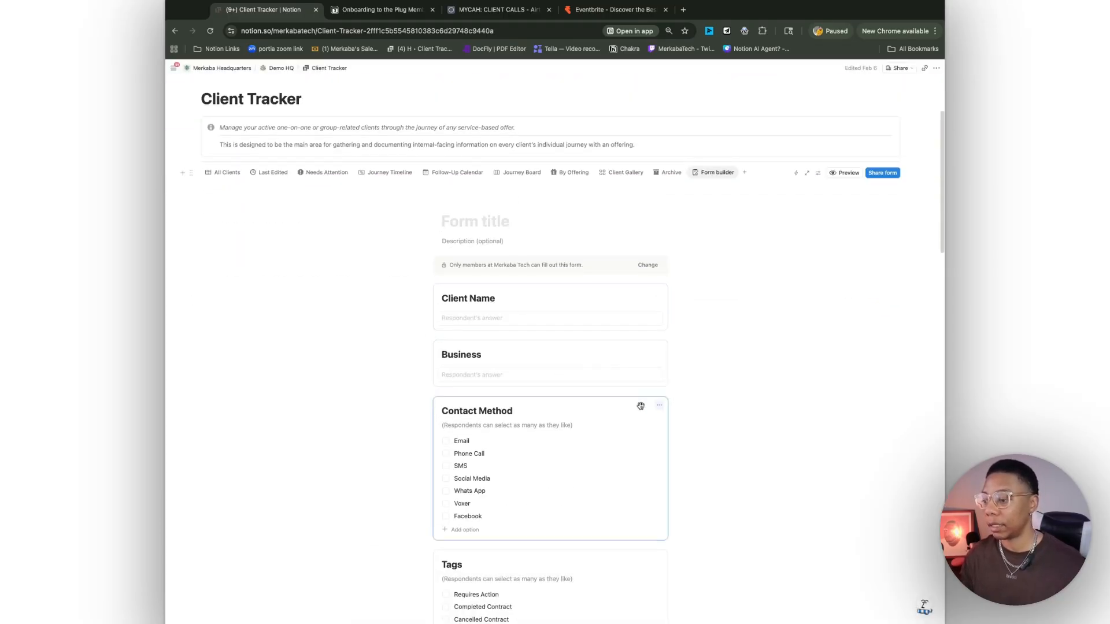
scroll(658, 393, "down", 4)
left_click(659, 335)
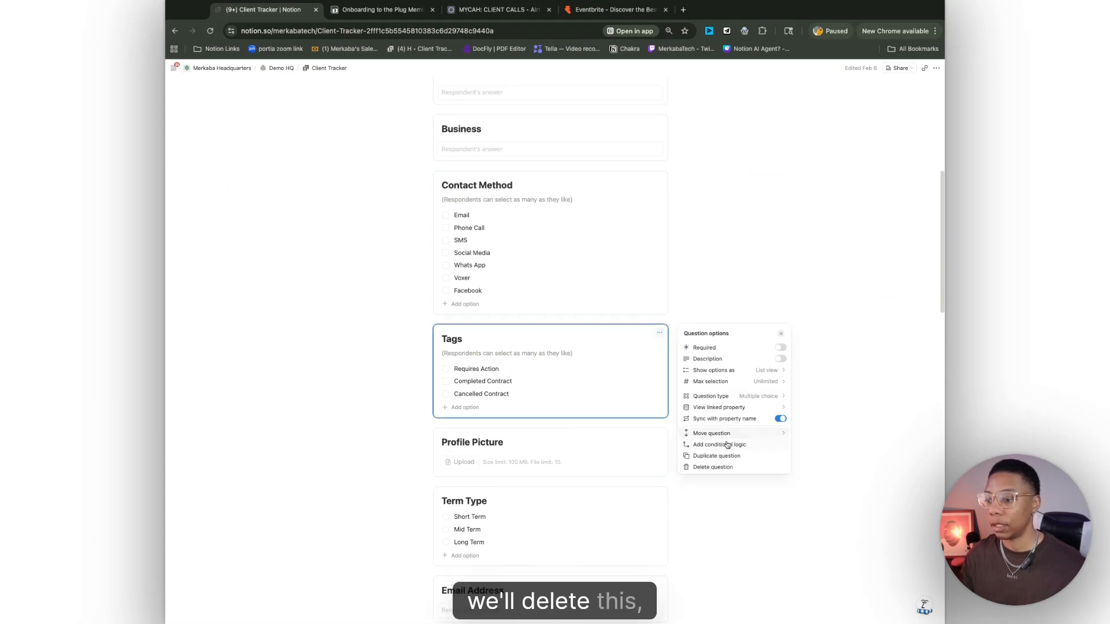
left_click(720, 467)
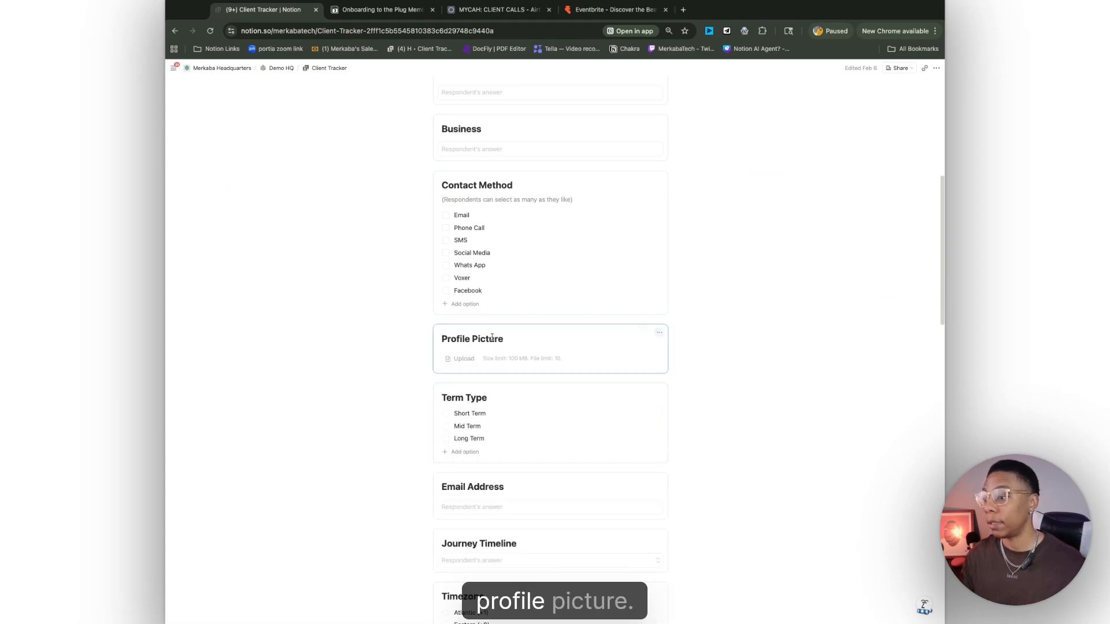
scroll(571, 404, "down", 1)
left_click(660, 336)
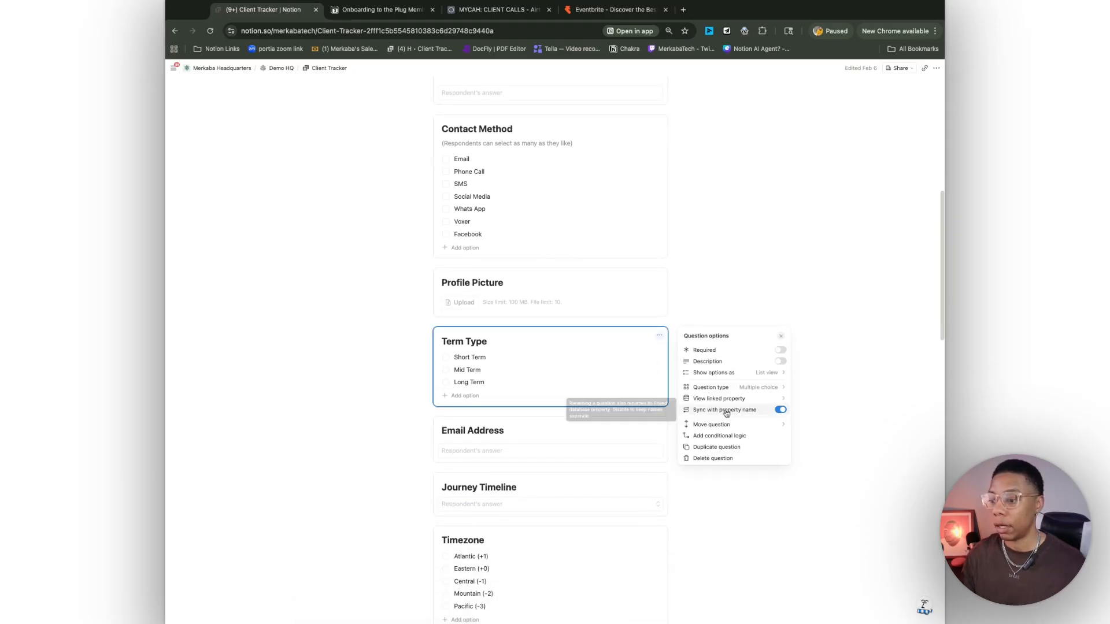
left_click(723, 458)
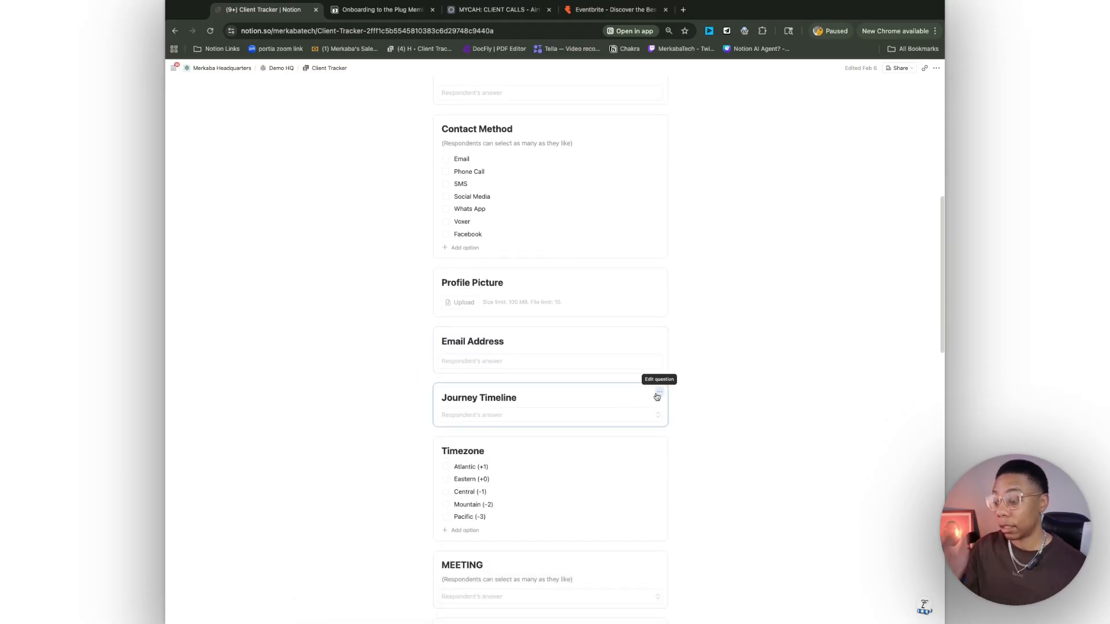
Delete the Journey Timeline and MEETING questions from the form.
left_click(660, 393)
left_click(638, 416)
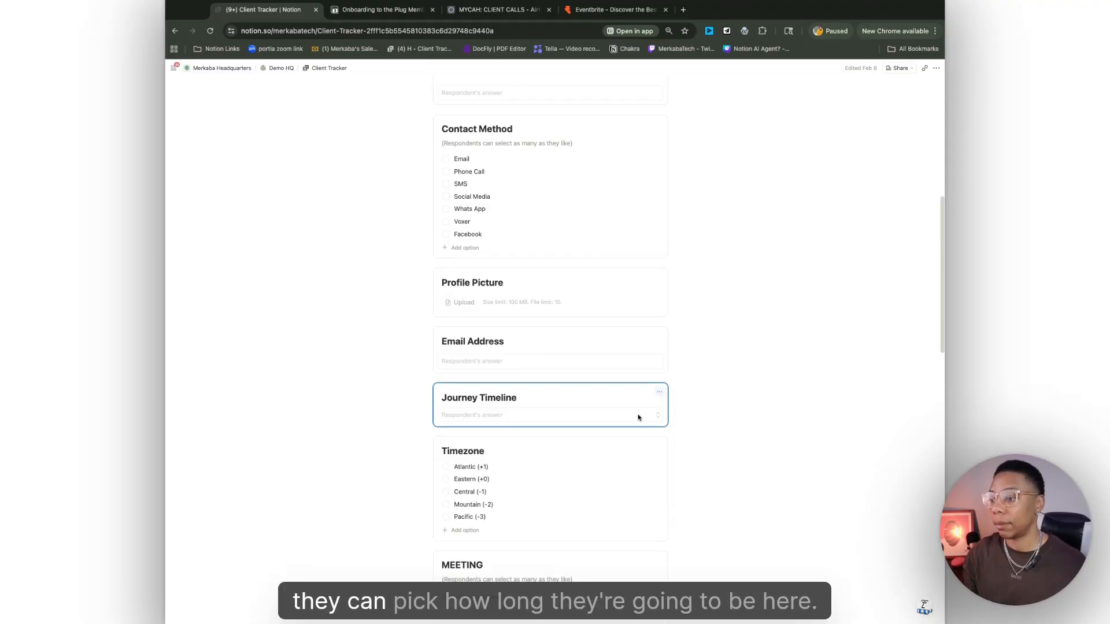
left_click(660, 392)
left_click(717, 515)
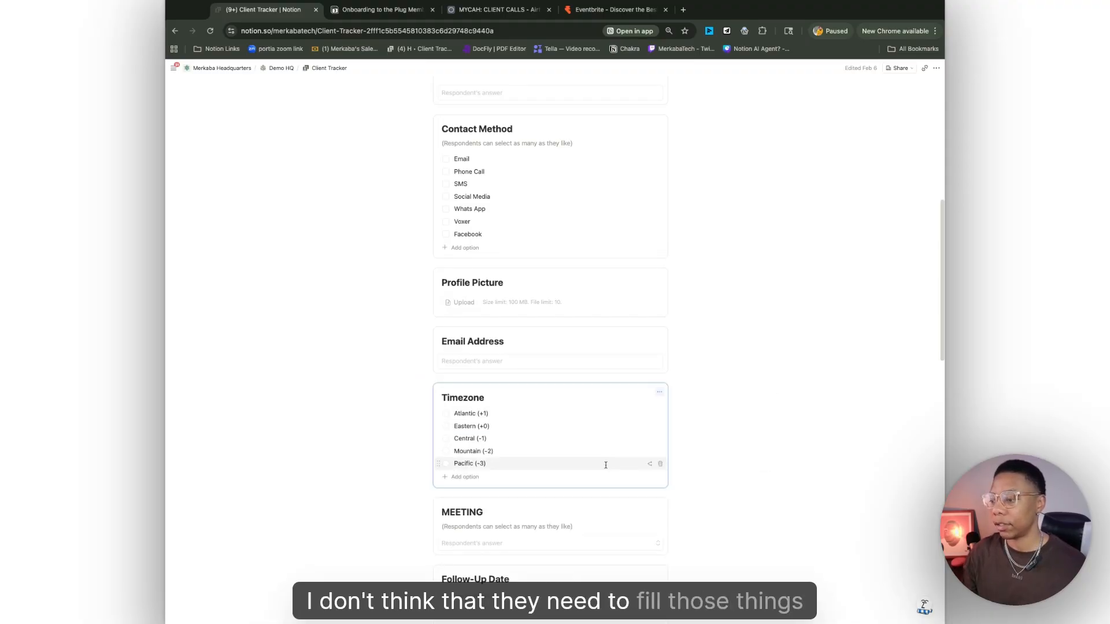
scroll(636, 393, "down", 3)
left_click(660, 355)
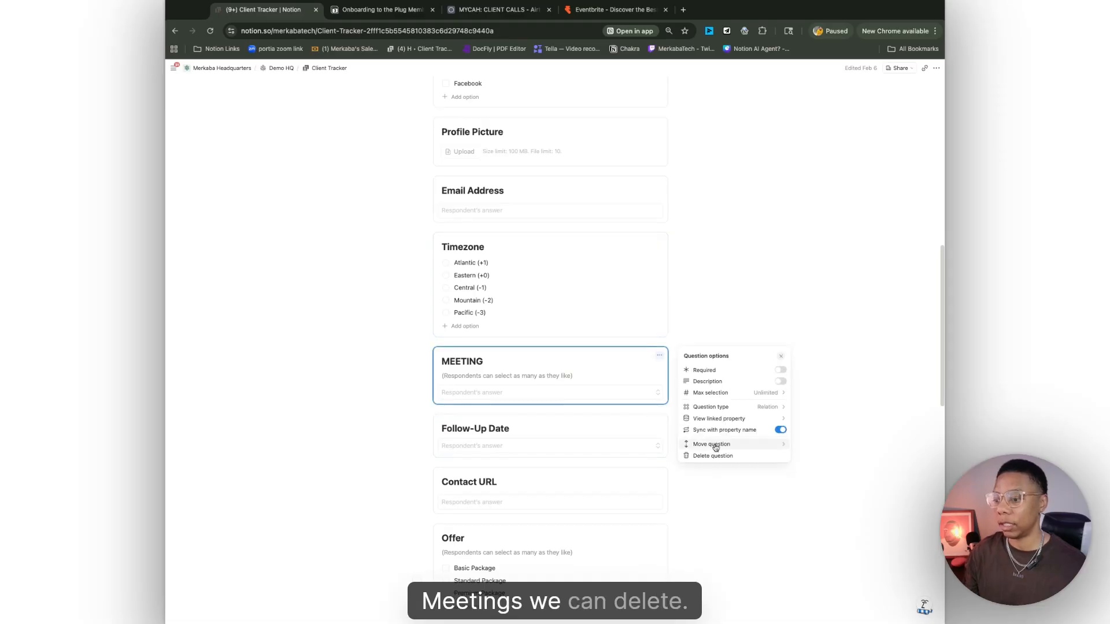
left_click(715, 456)
Delete the Follow-Up Date and Contact URL questions from the form.
left_click(660, 355)
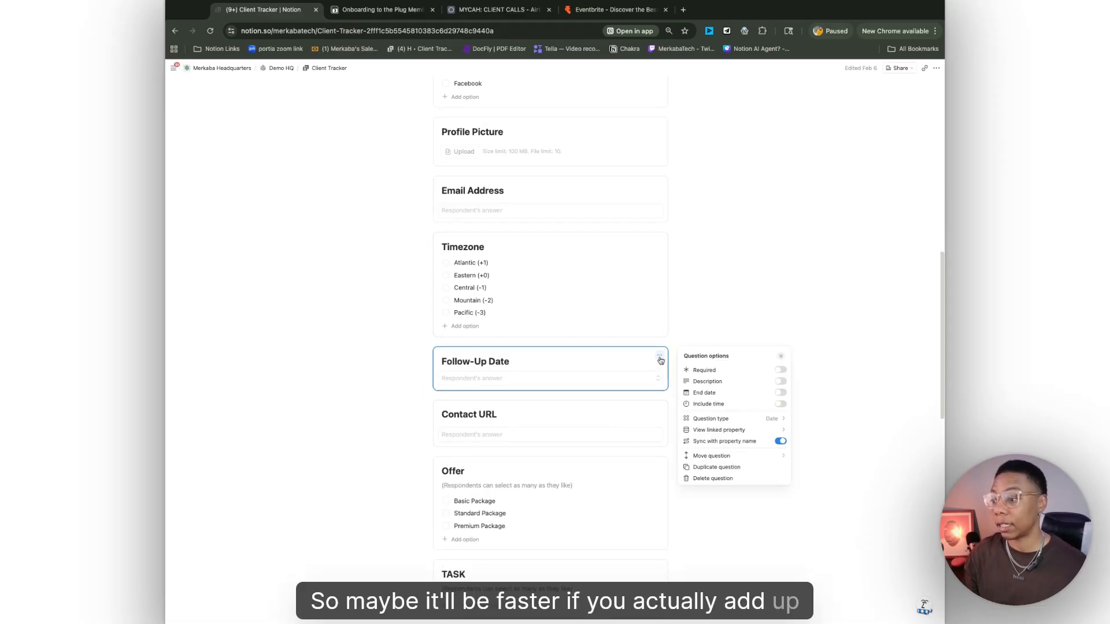
left_click(712, 479)
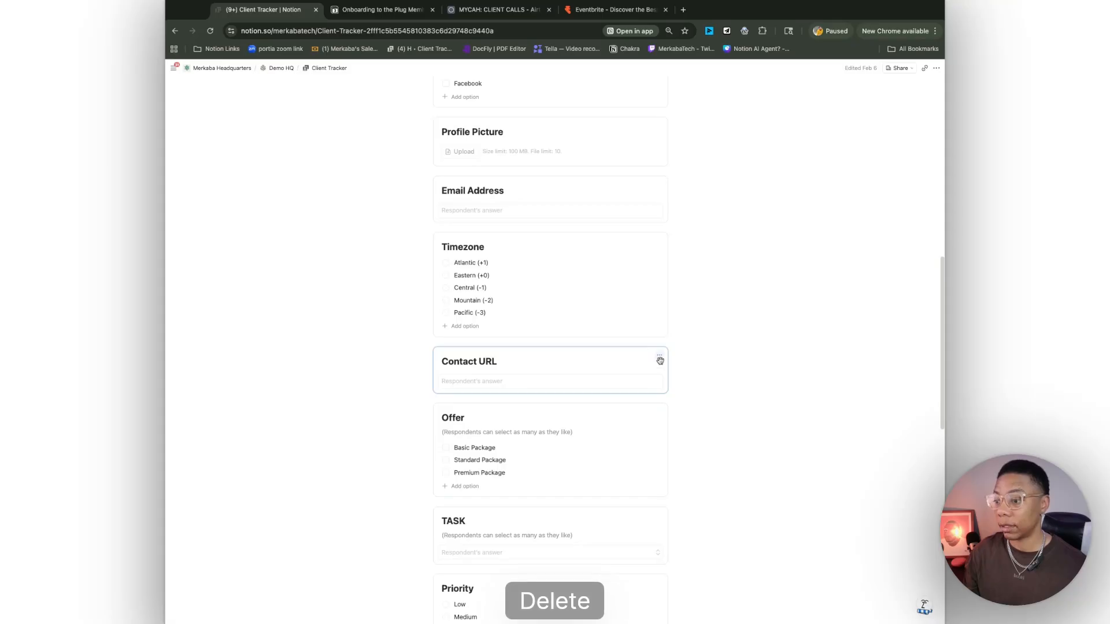
left_click(659, 355)
left_click(699, 456)
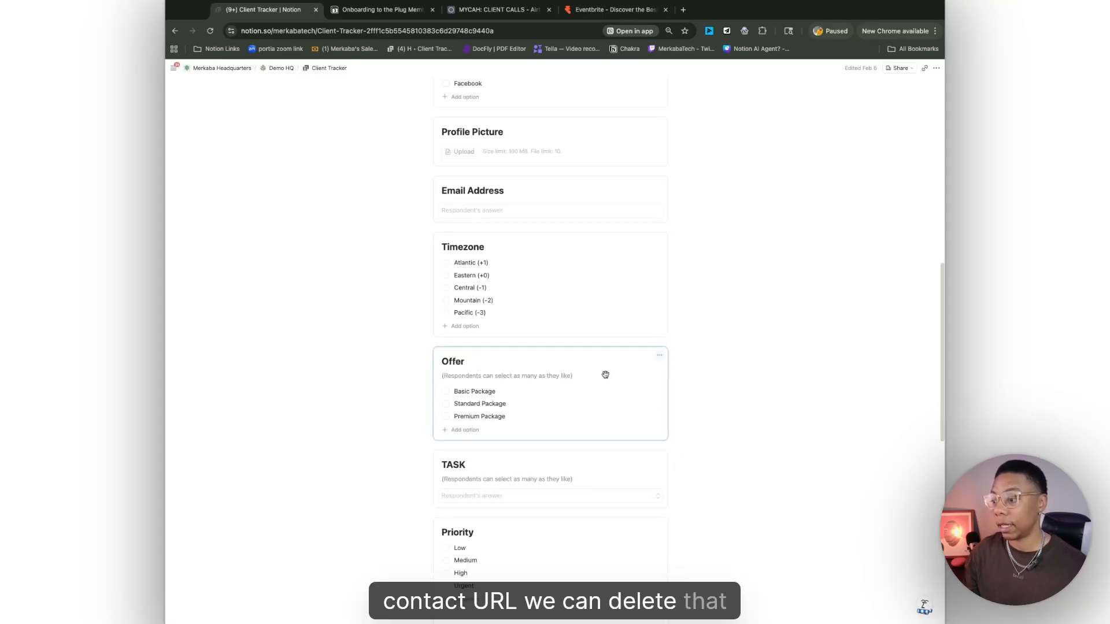
Check the Offer question's options without changing them, and delete the TASK and Priority questions.
left_click(660, 355)
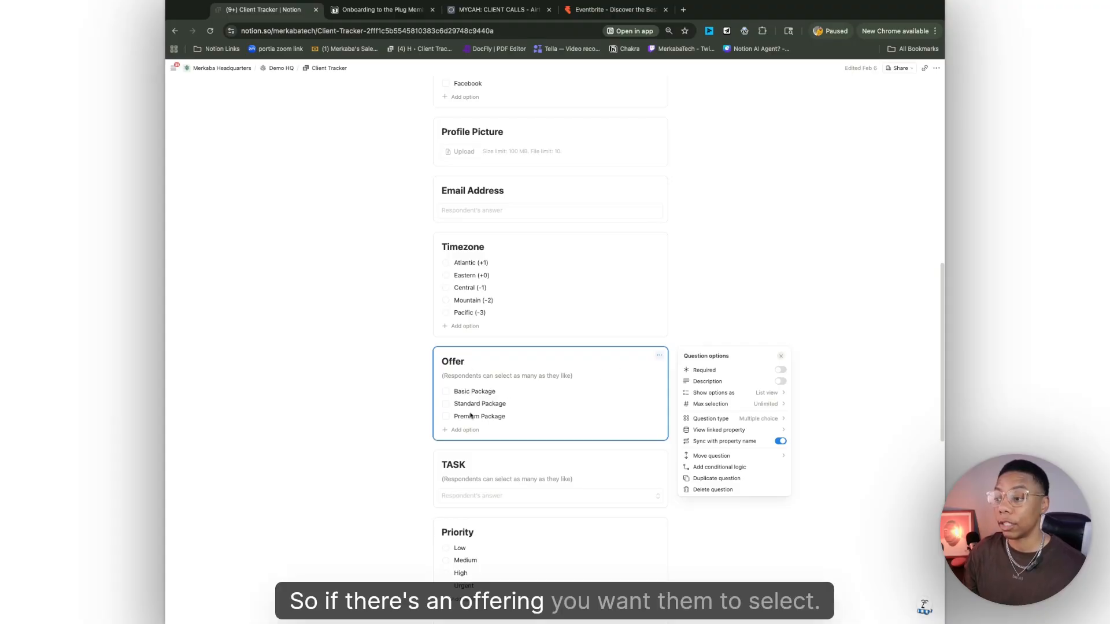
left_click(419, 437)
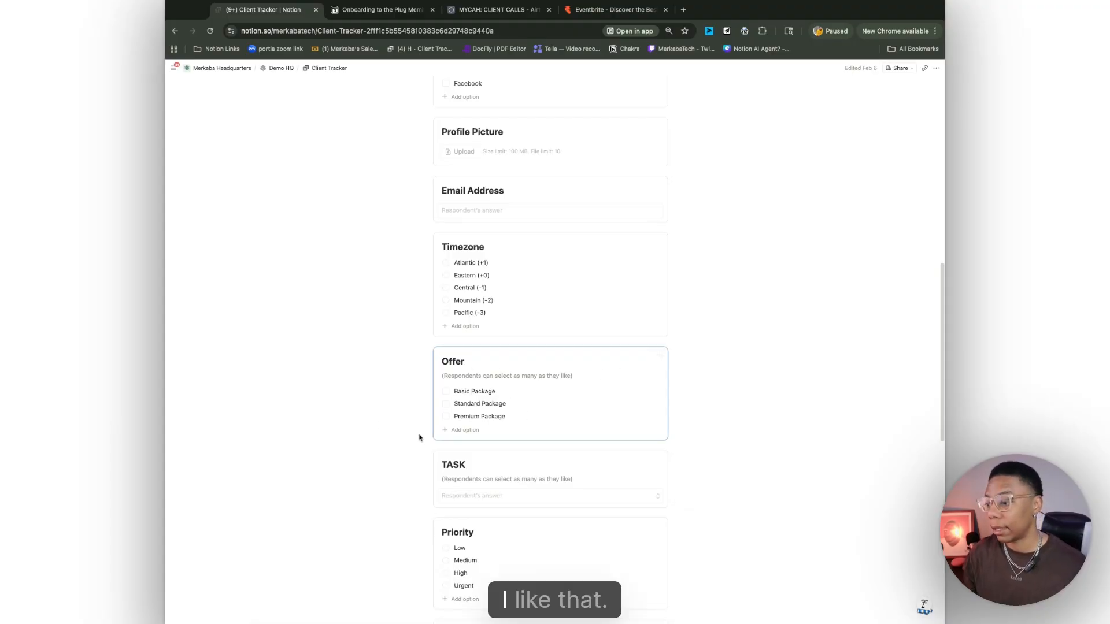
left_click(659, 458)
left_click(699, 559)
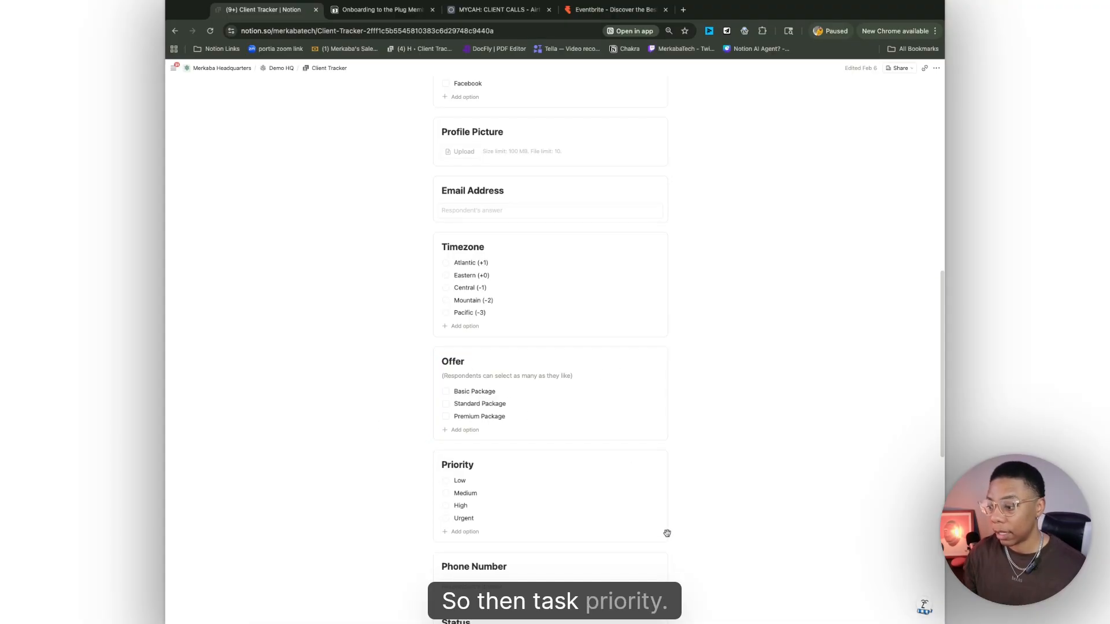
left_click(660, 450)
left_click(699, 549)
scroll(674, 377, "down", 3)
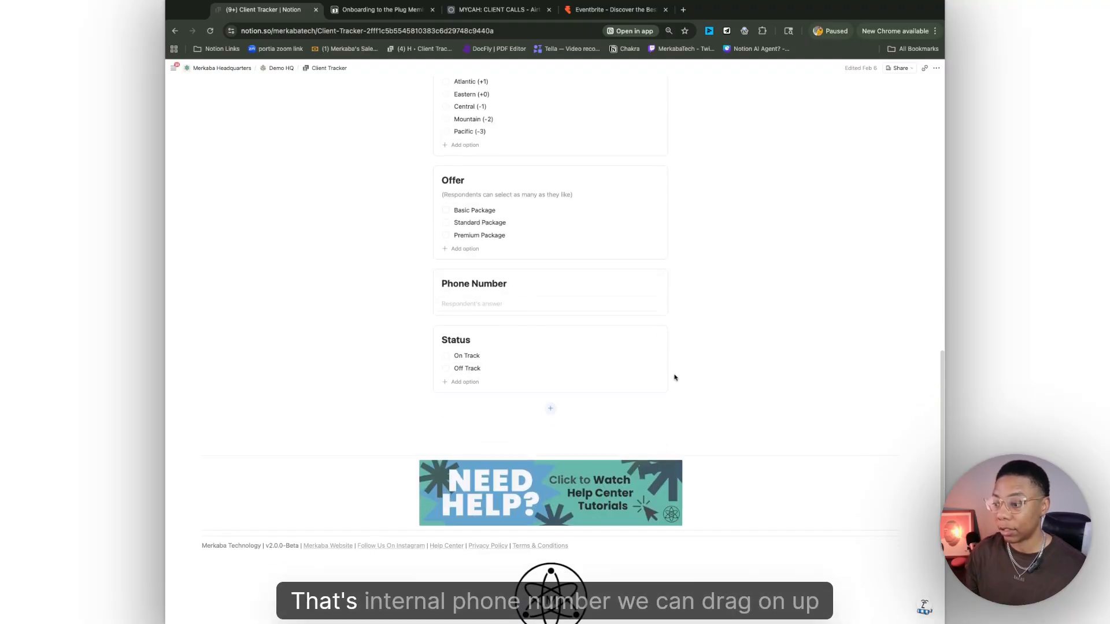
Move the Phone Number question up to directly below Contact Method.
left_click_drag(606, 294, 604, 283)
scroll(605, 292, "up", 13)
scroll(605, 292, "down", 4)
left_click_drag(513, 283, 529, 425)
Delete the Status question at the end of the form.
scroll(651, 411, "down", 3)
scroll(650, 411, "down", 4)
left_click(659, 425)
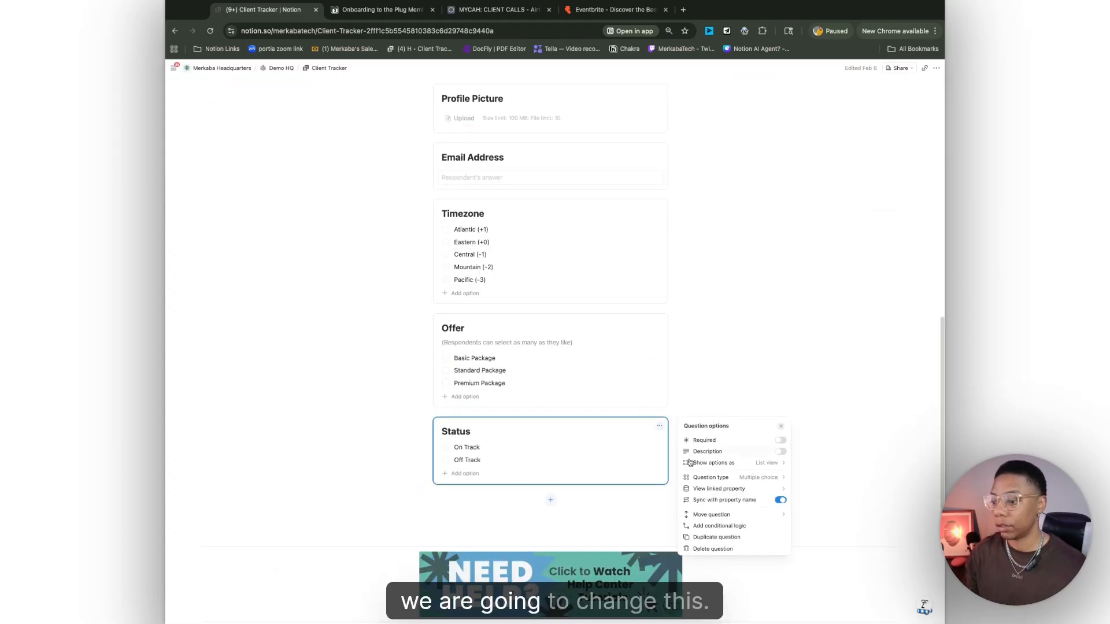
left_click(723, 549)
Title the form "Client onboarding".
scroll(694, 303, "up", 6)
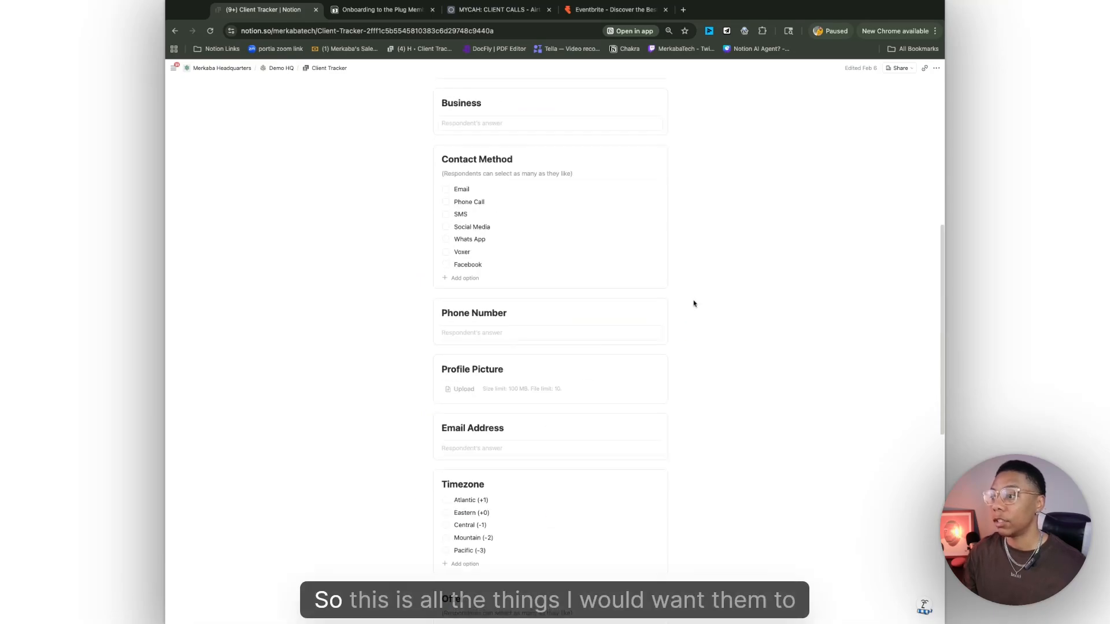
scroll(673, 269, "up", 3)
left_click(472, 225)
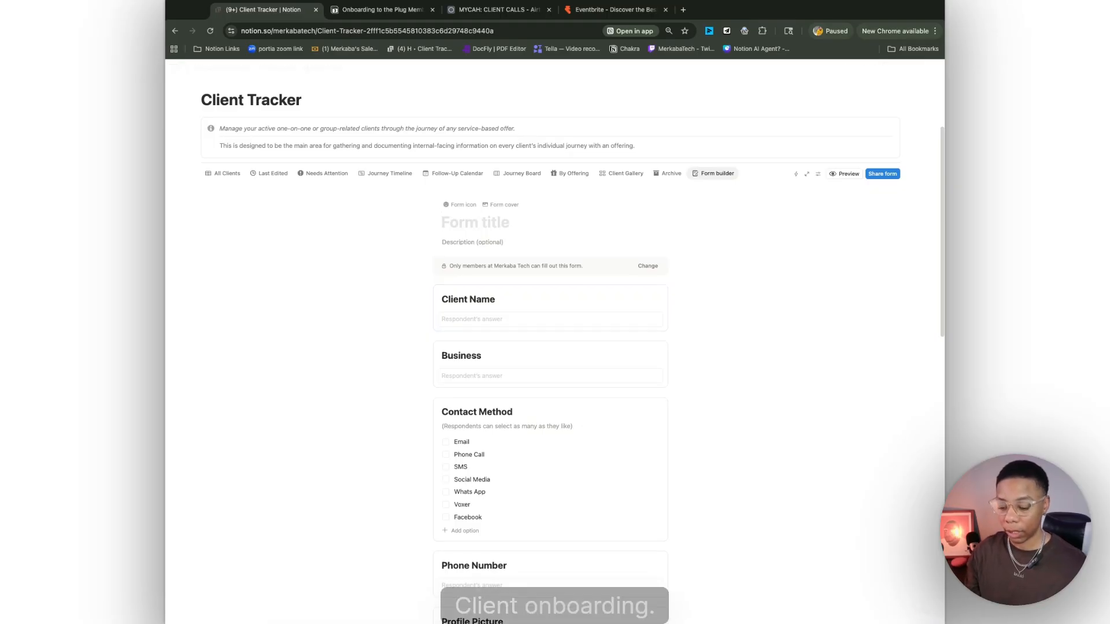
type("Client onboarding")
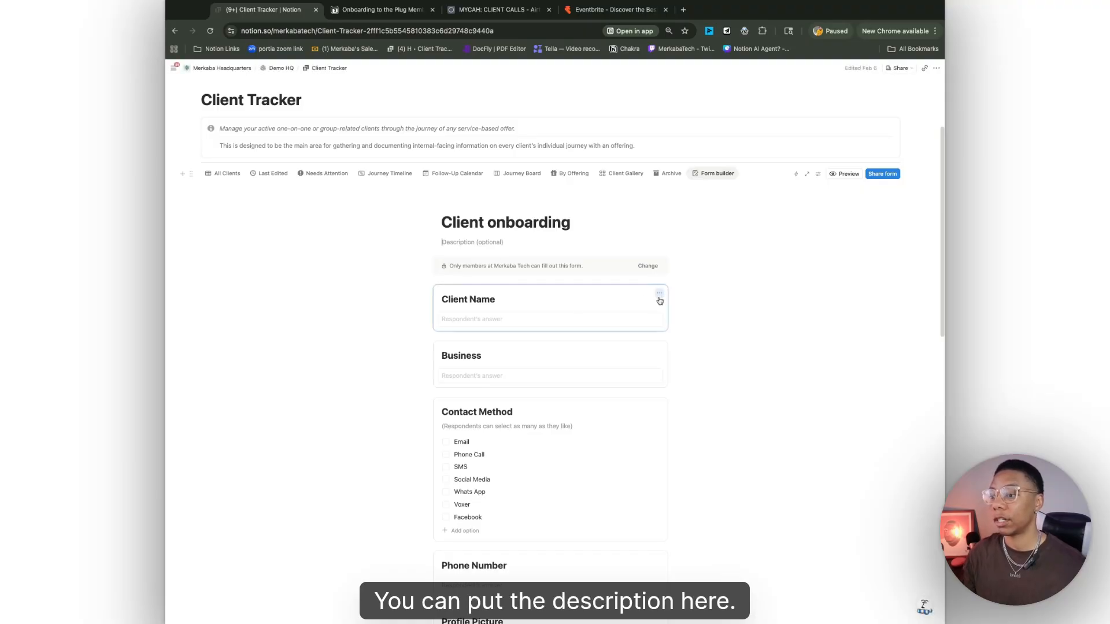
Check the Client Name question's options and review the remaining questions through to the end of the form.
left_click(659, 293)
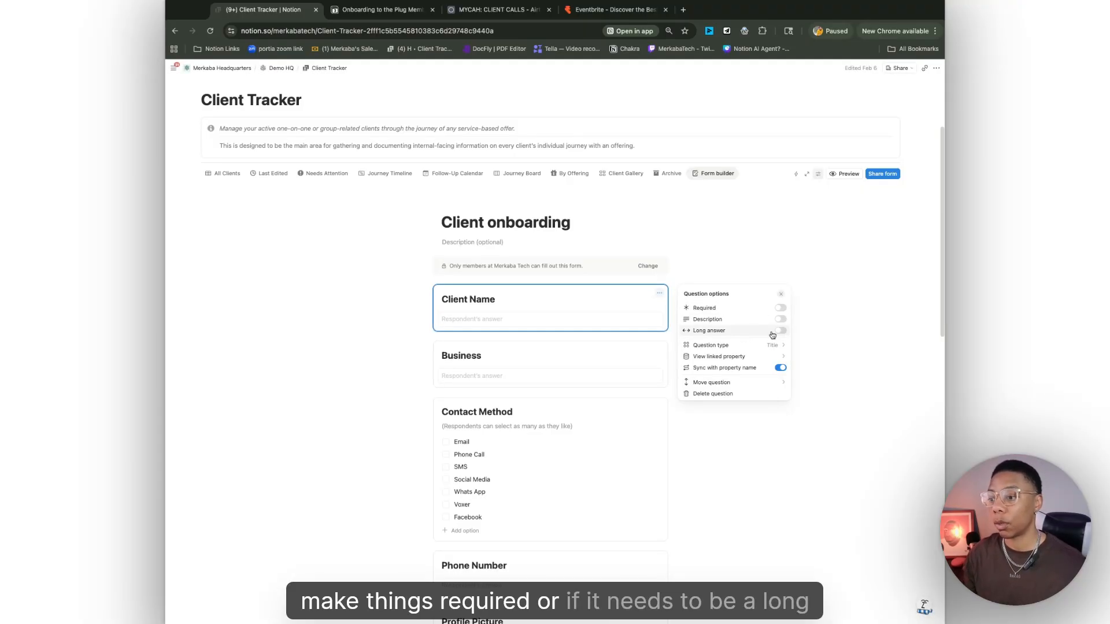
left_click(793, 446)
scroll(550, 369, "down", 10)
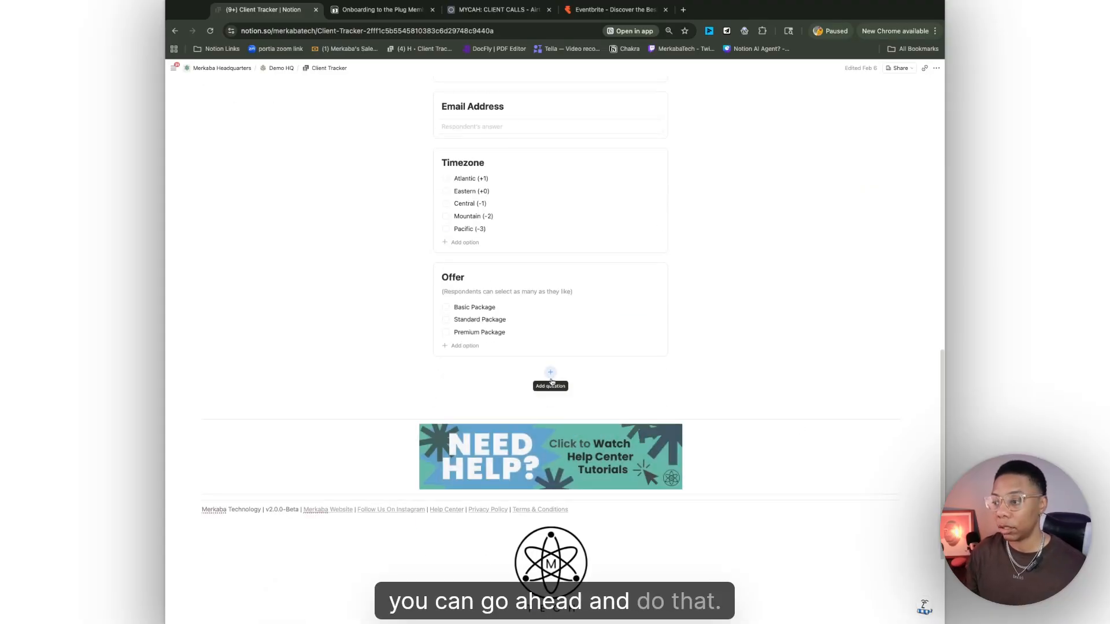
scroll(546, 387, "up", 3)
scroll(625, 528, "up", 8)
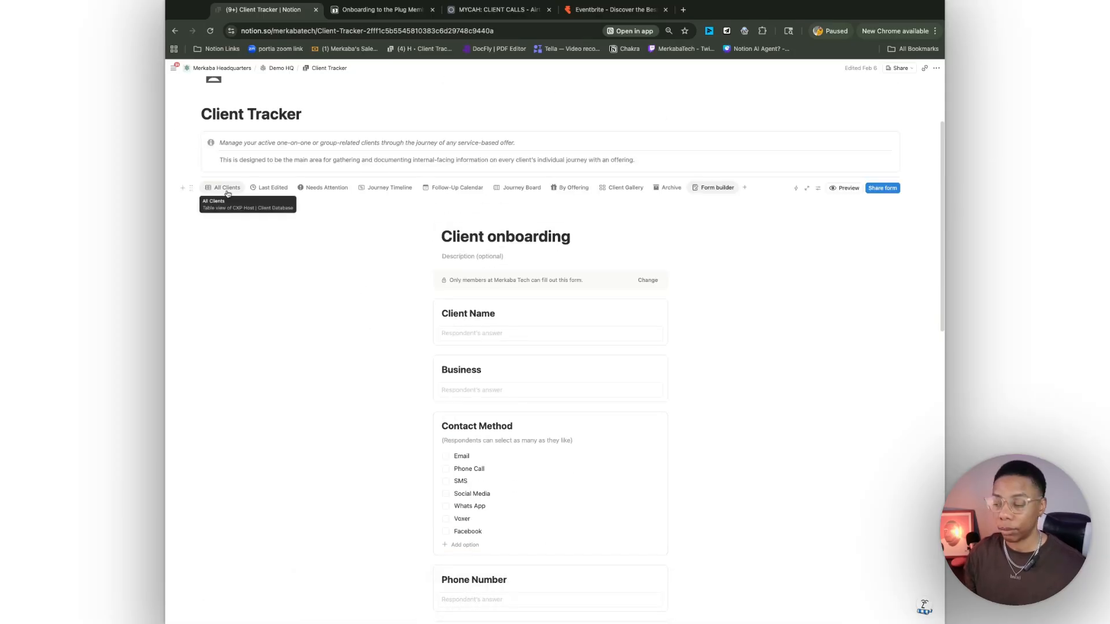
scroll(800, 376, "up", 2)
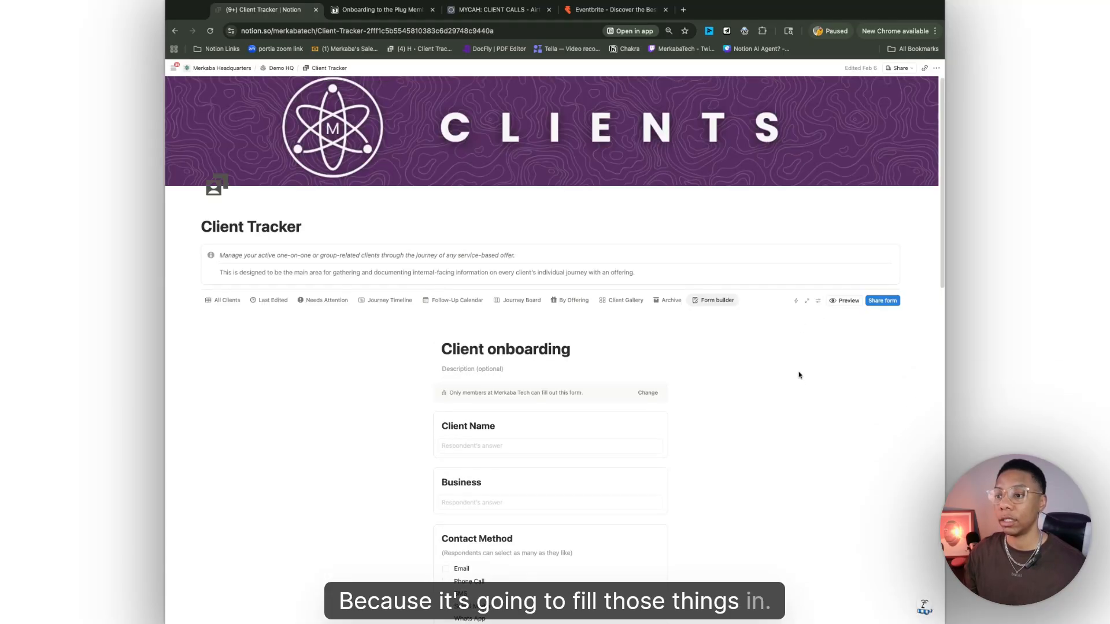
Check the sharing options of the Client onboarding form and look over its questions once more.
left_click(883, 301)
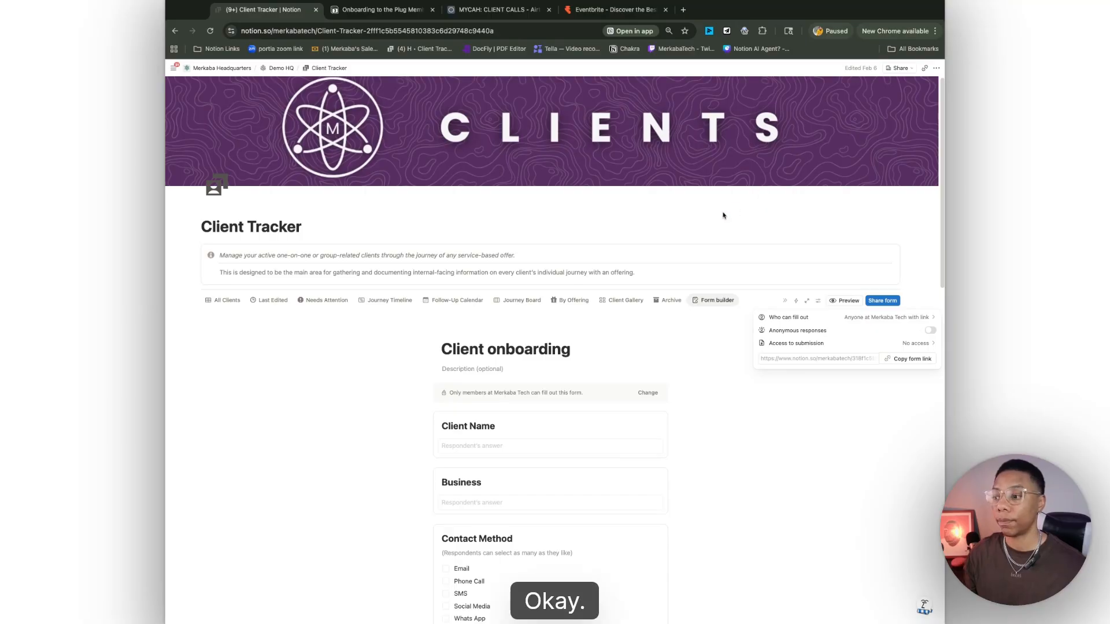
left_click(819, 462)
scroll(494, 327, "down", 9)
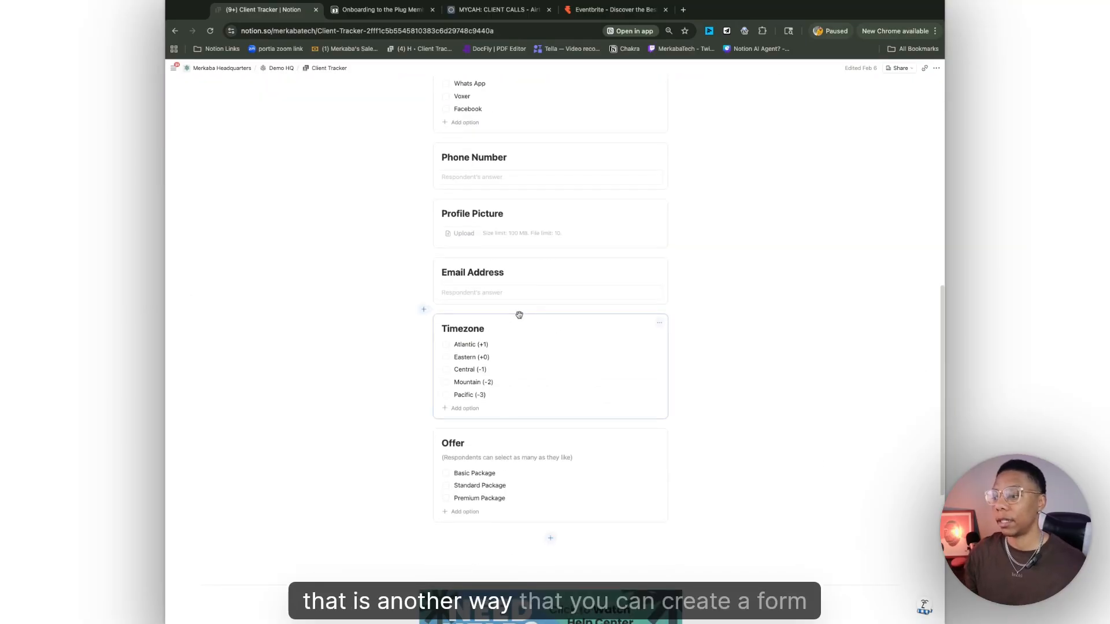
scroll(528, 322, "up", 5)
scroll(599, 328, "up", 4)
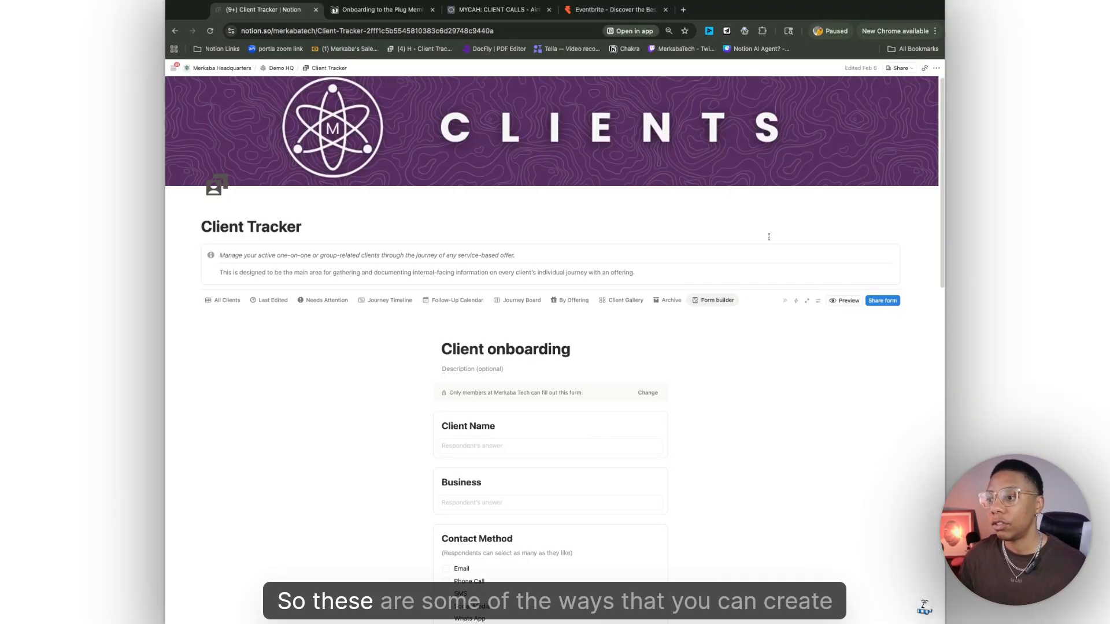
scroll(633, 245, "down", 3)
scroll(636, 248, "up", 2)
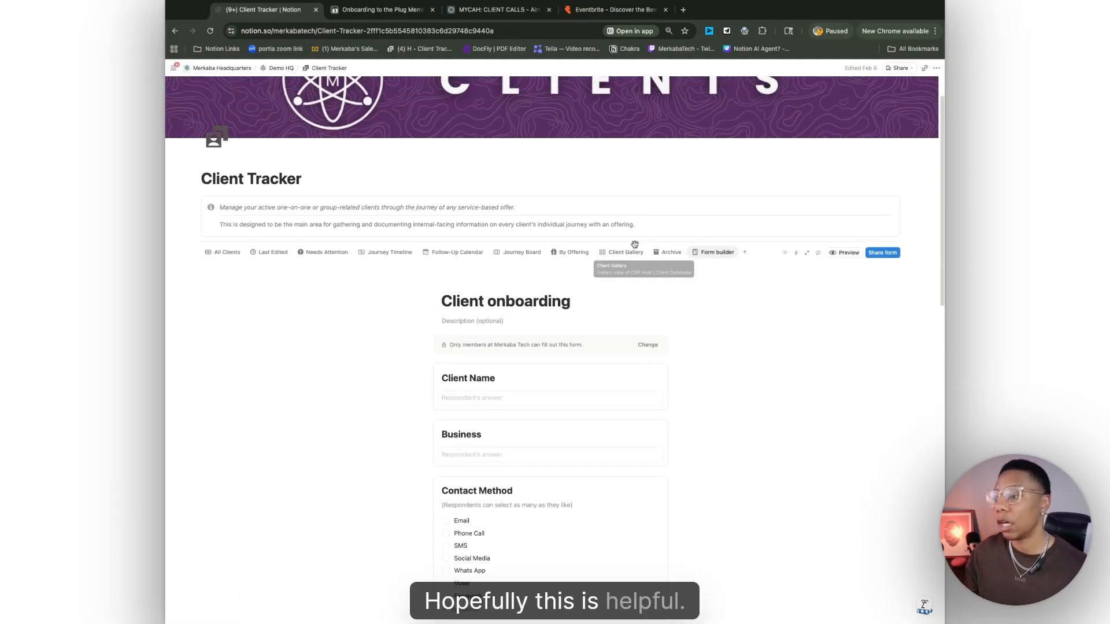
scroll(645, 251, "up", 2)
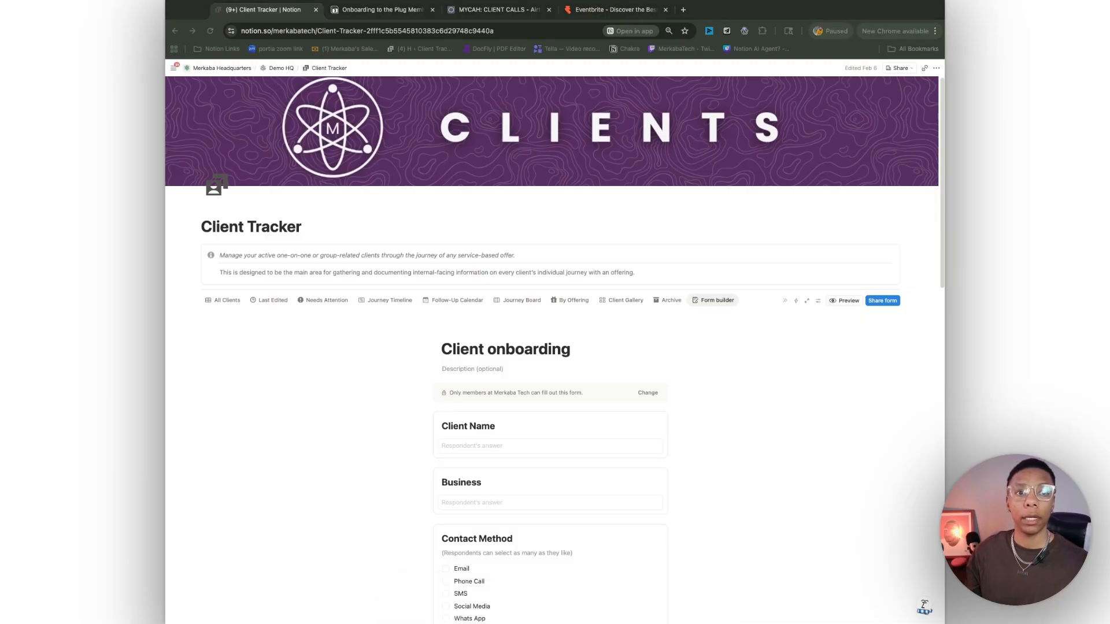